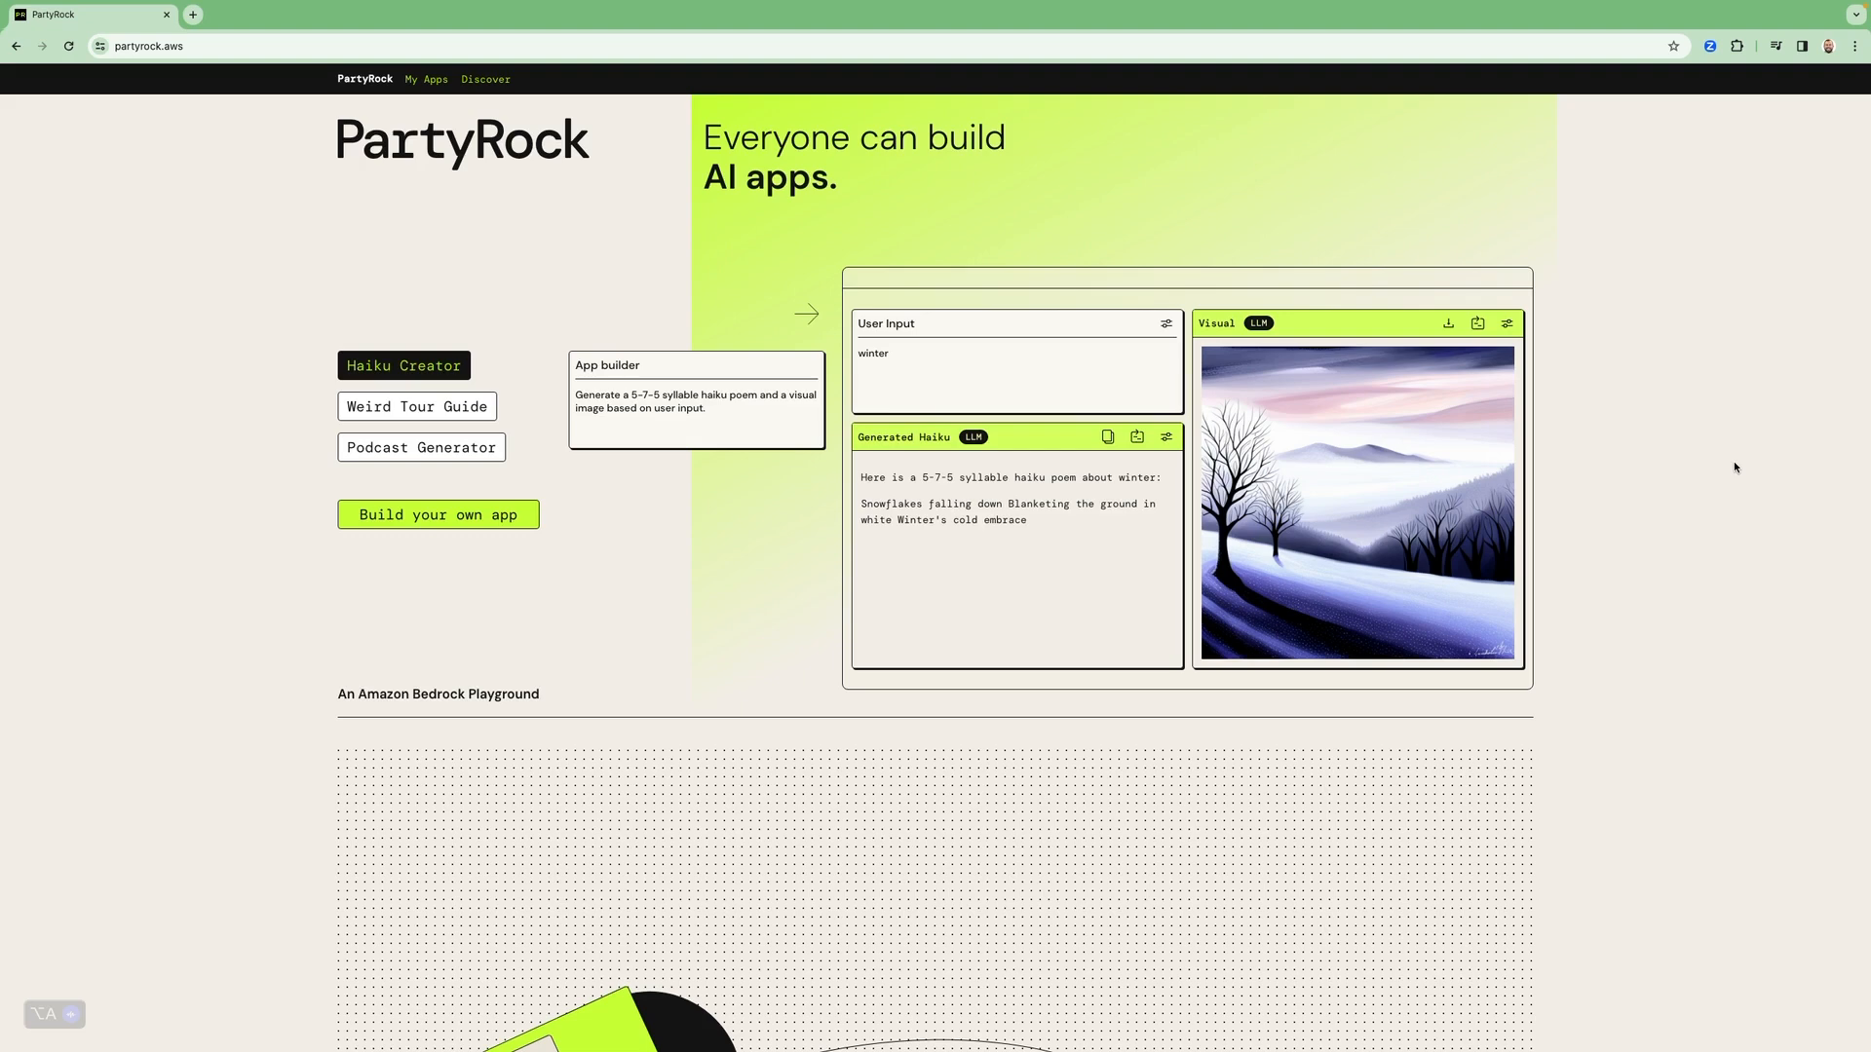
left_click(1719, 462)
key("ctrl+Right")
left_click(1521, 101)
scroll(579, 421, "down", 1)
scroll(579, 420, "down", 3)
scroll(576, 419, "up", 3)
Generate a new app from the description "Provide a full bodyweight workout for the amount of time, in minutes, that is input by the user."
left_click(494, 516)
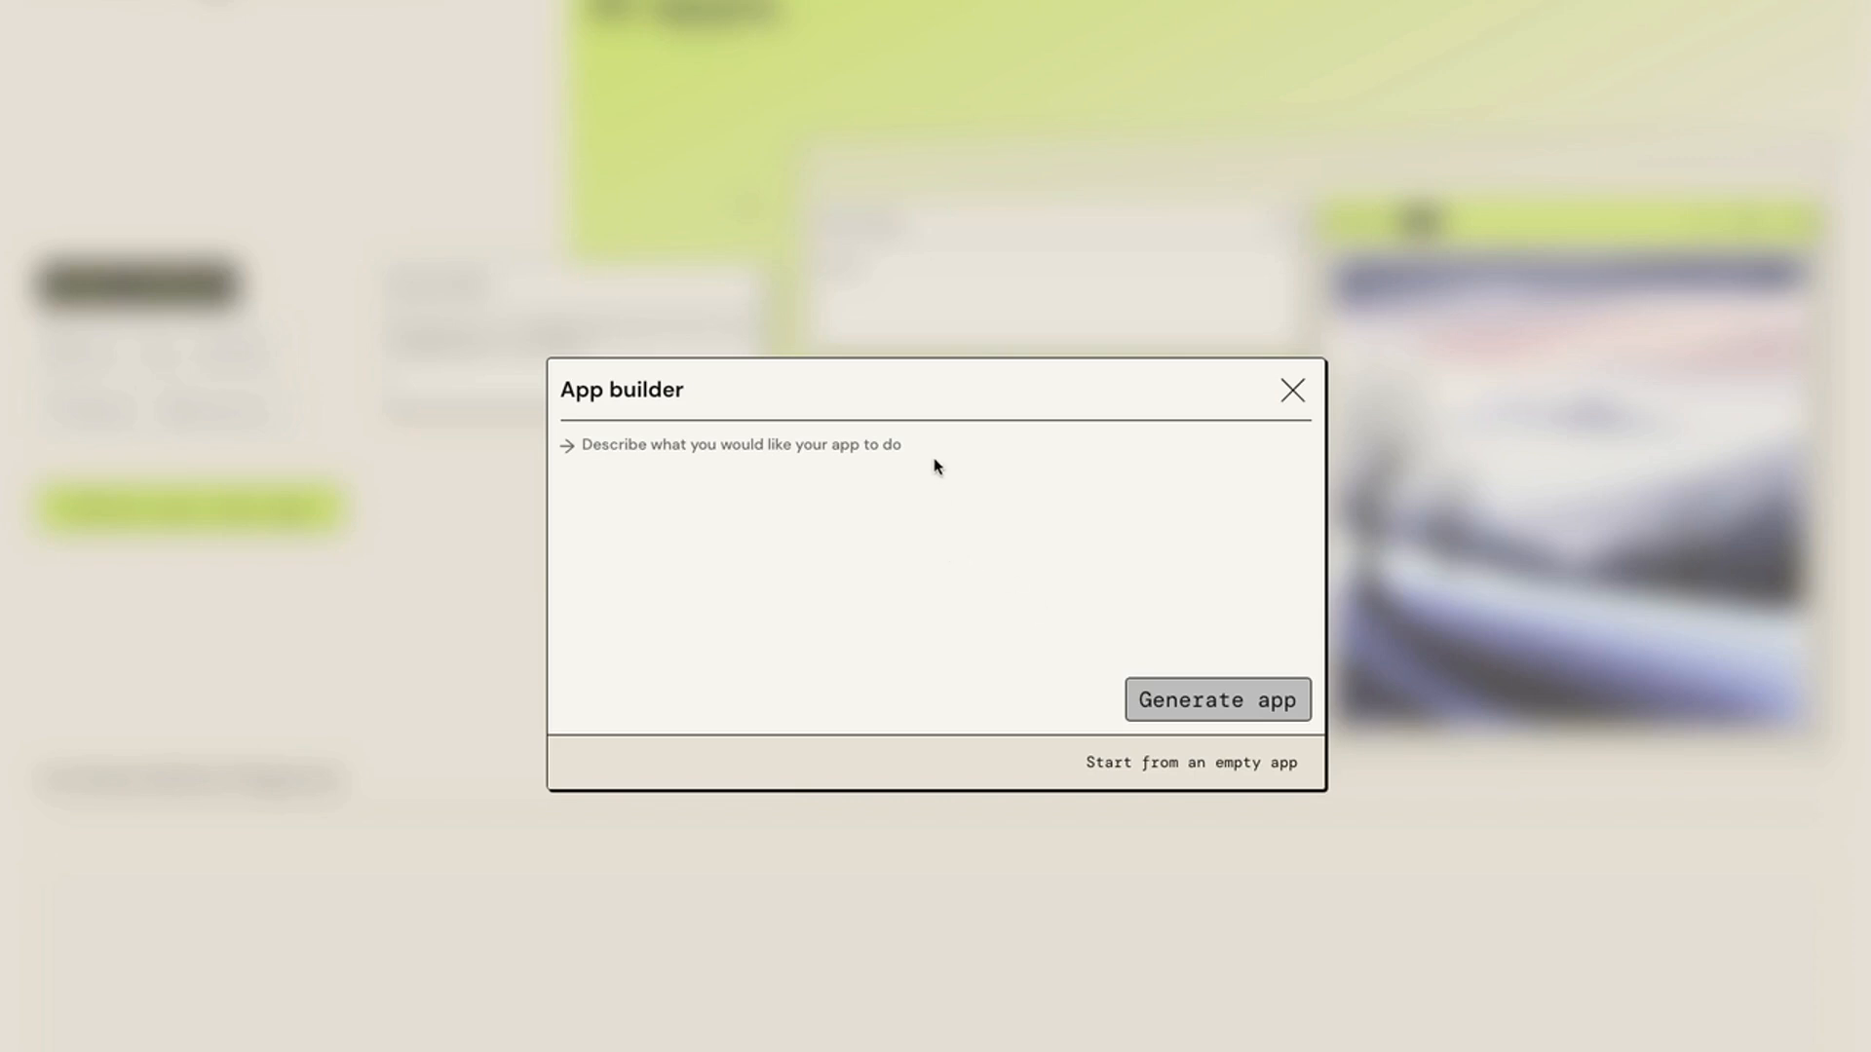
left_click(788, 452)
type("Provide a full bodyweight workout for the amount of time, in minutes, that is input by the user.")
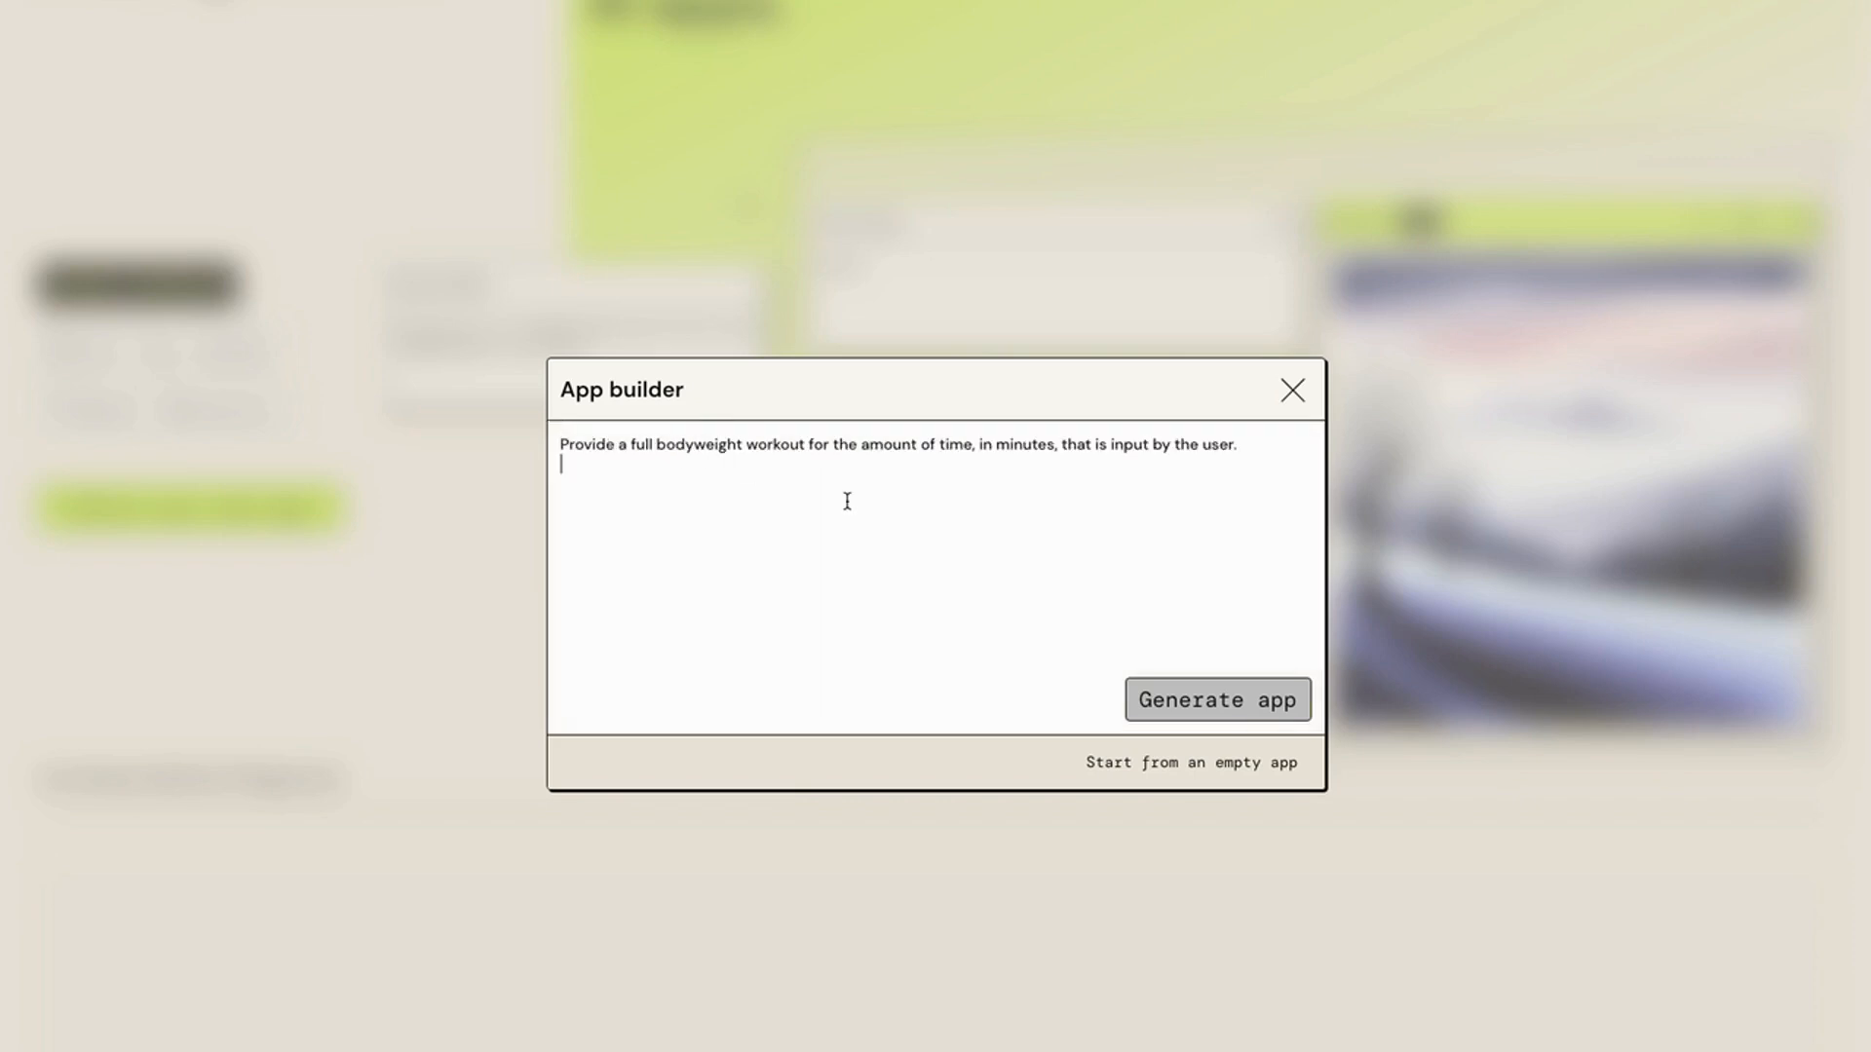
key("BackSpace")
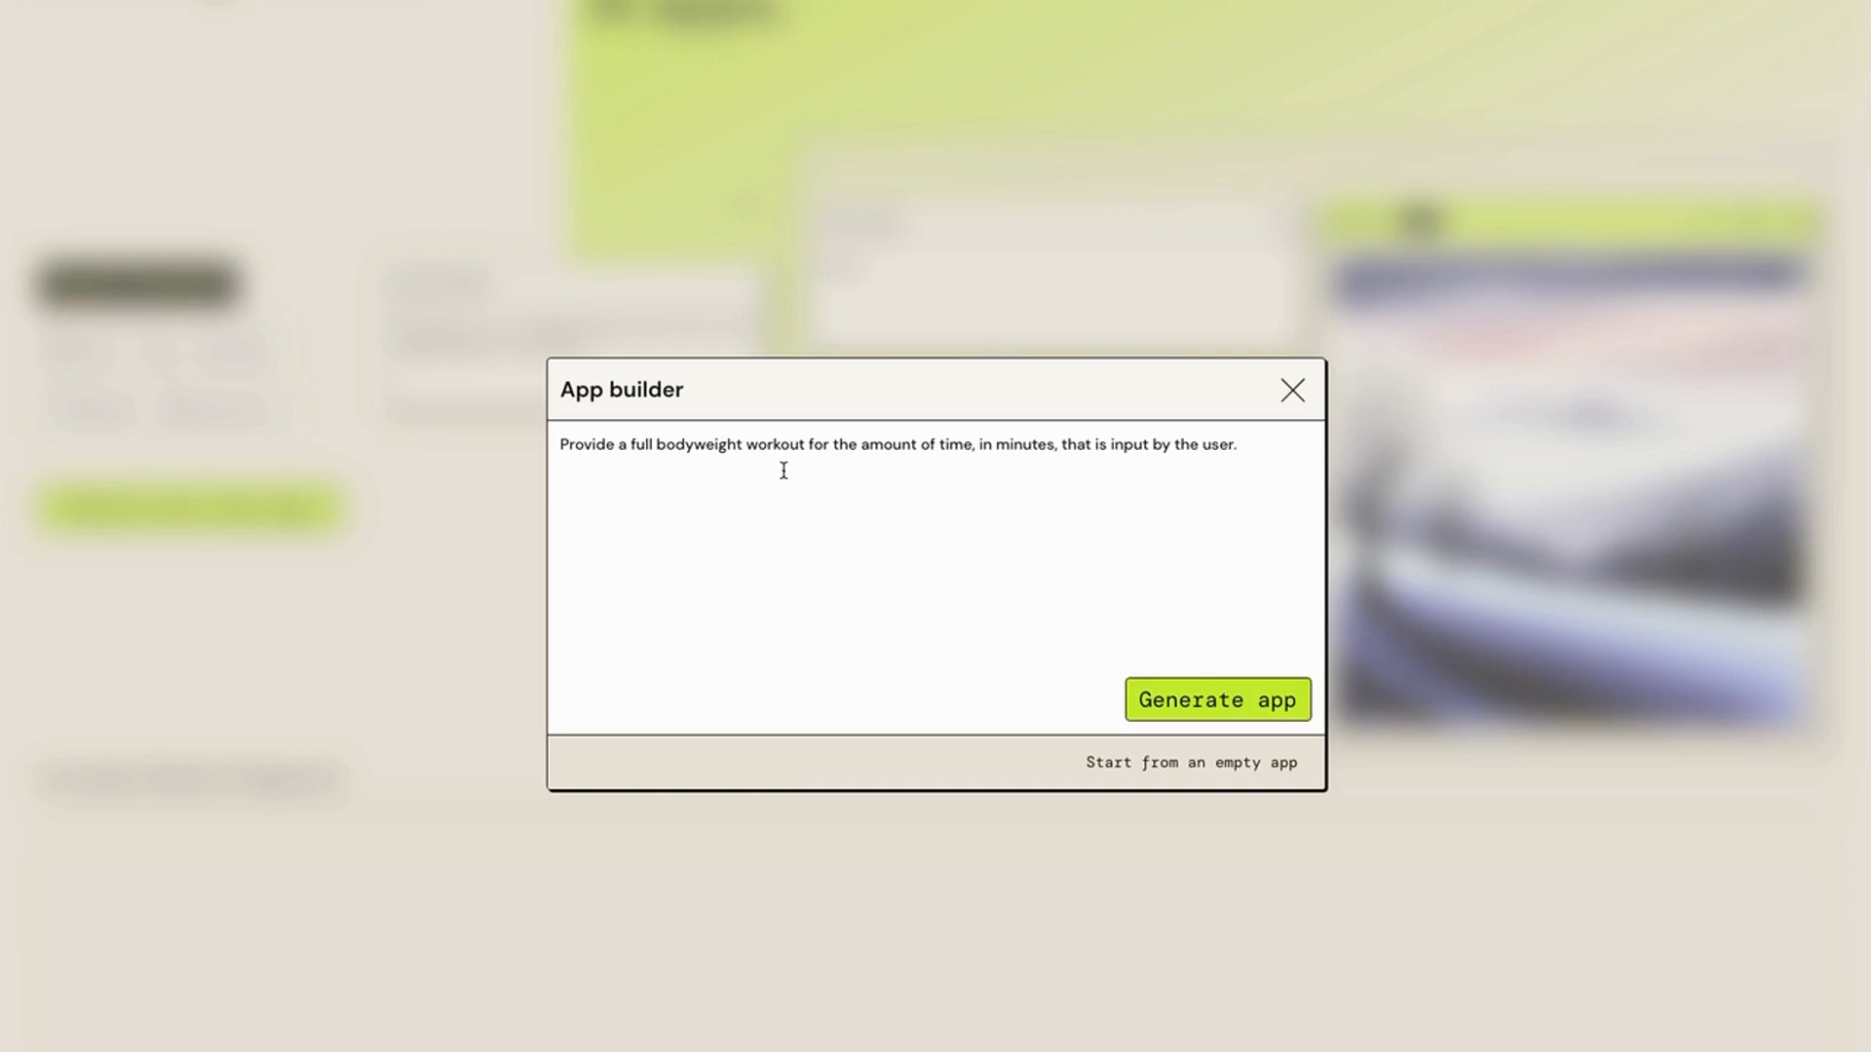
left_click(1235, 709)
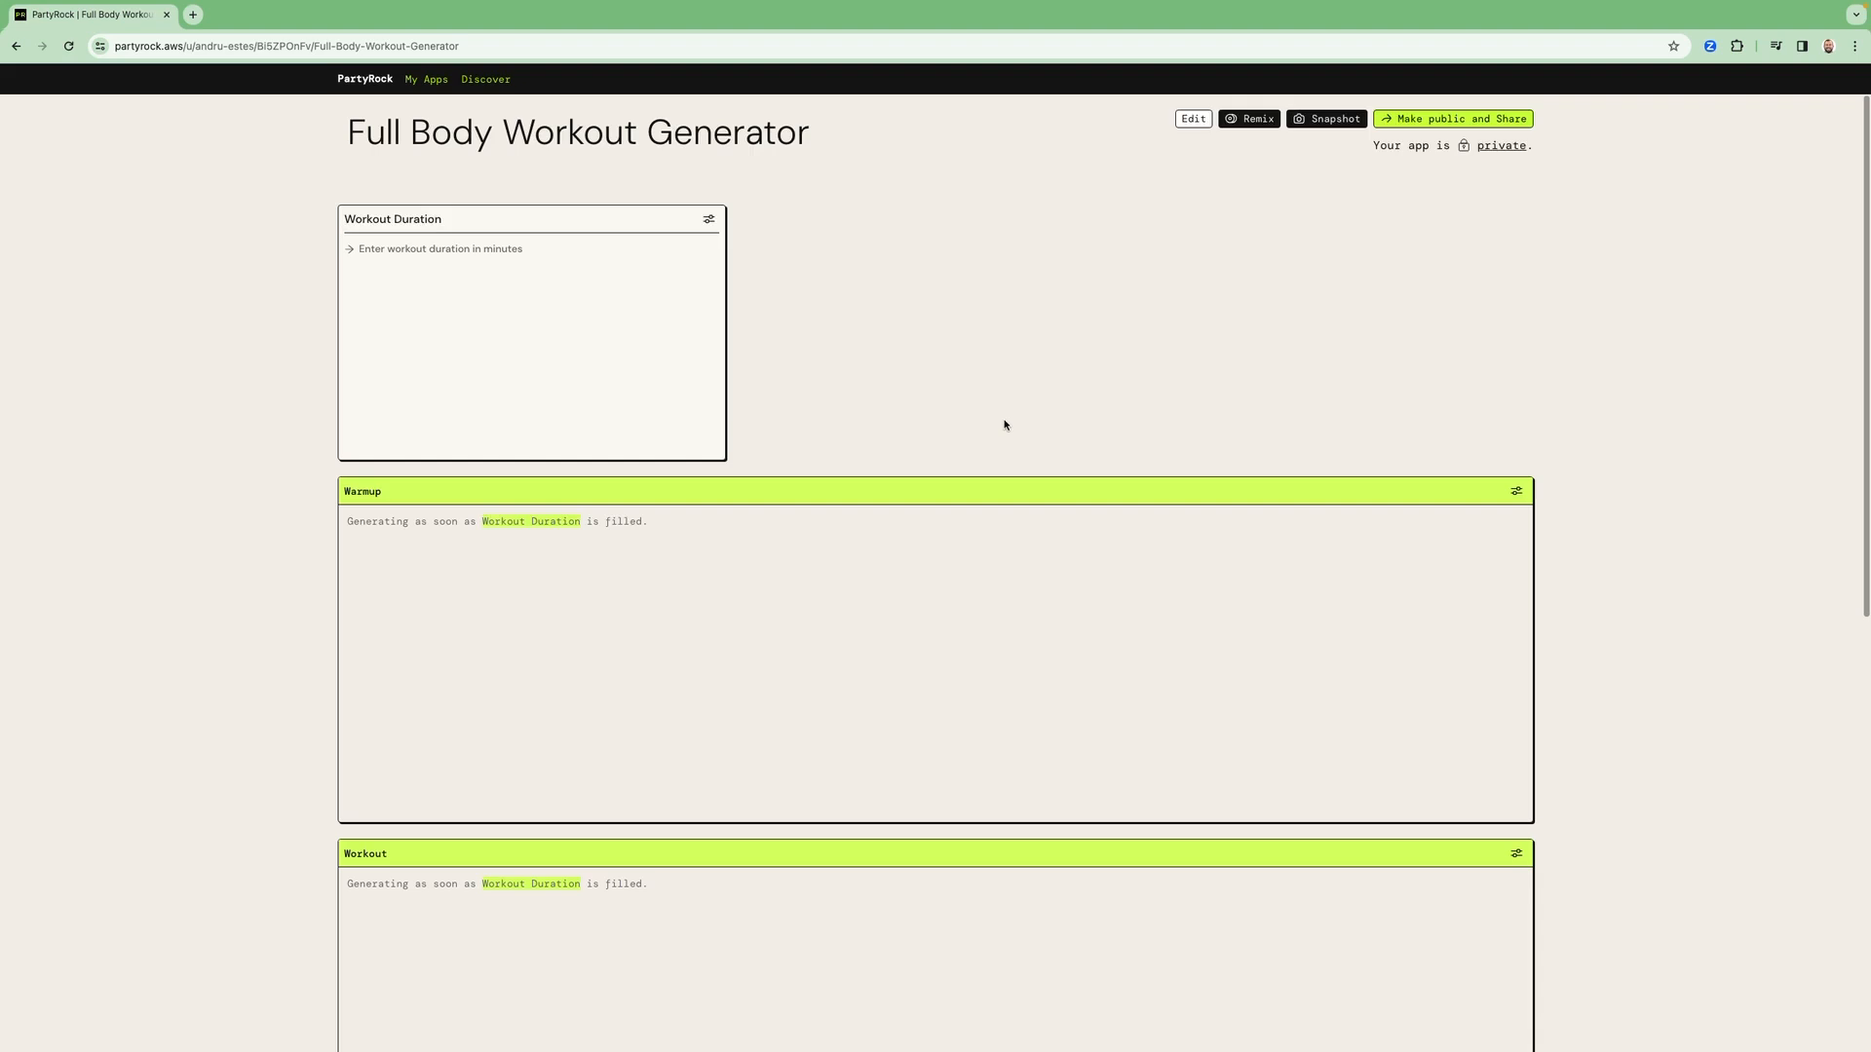
Enter 15 minutes as the workout duration in the generated app
left_click(548, 256)
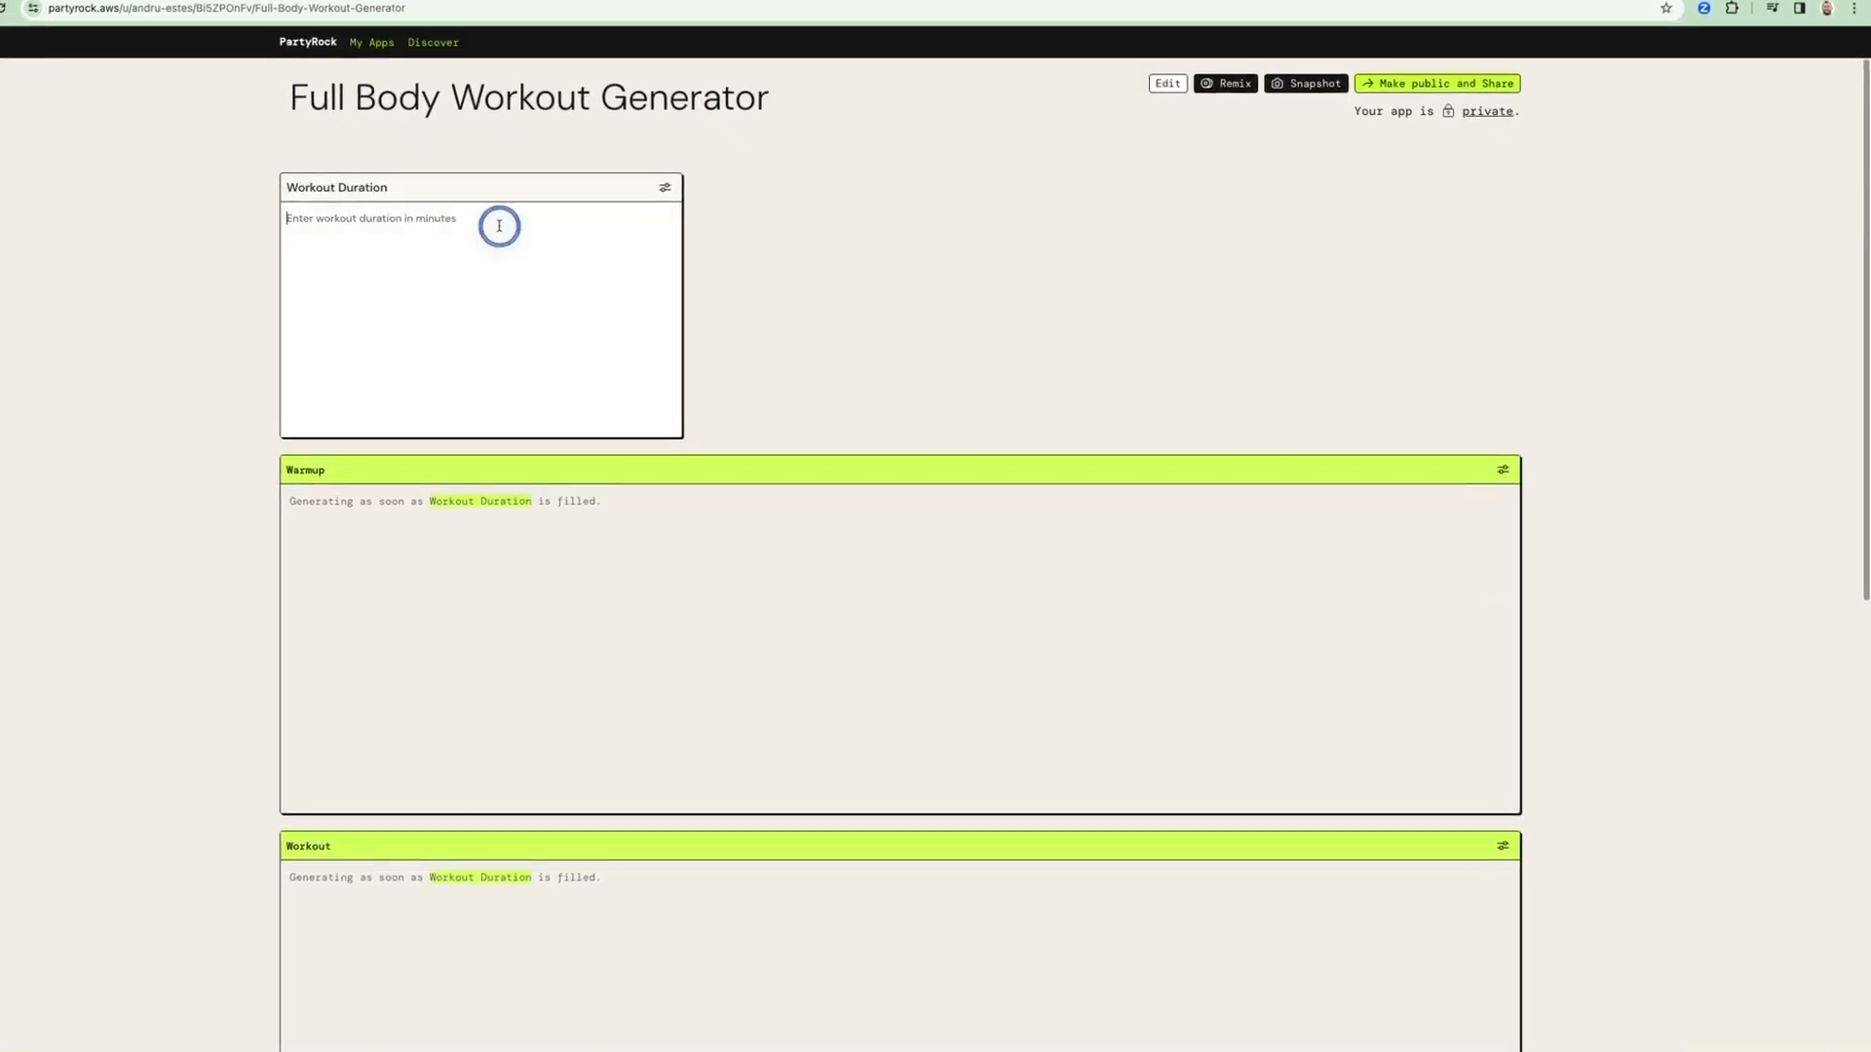
scroll(477, 212, "down", 4)
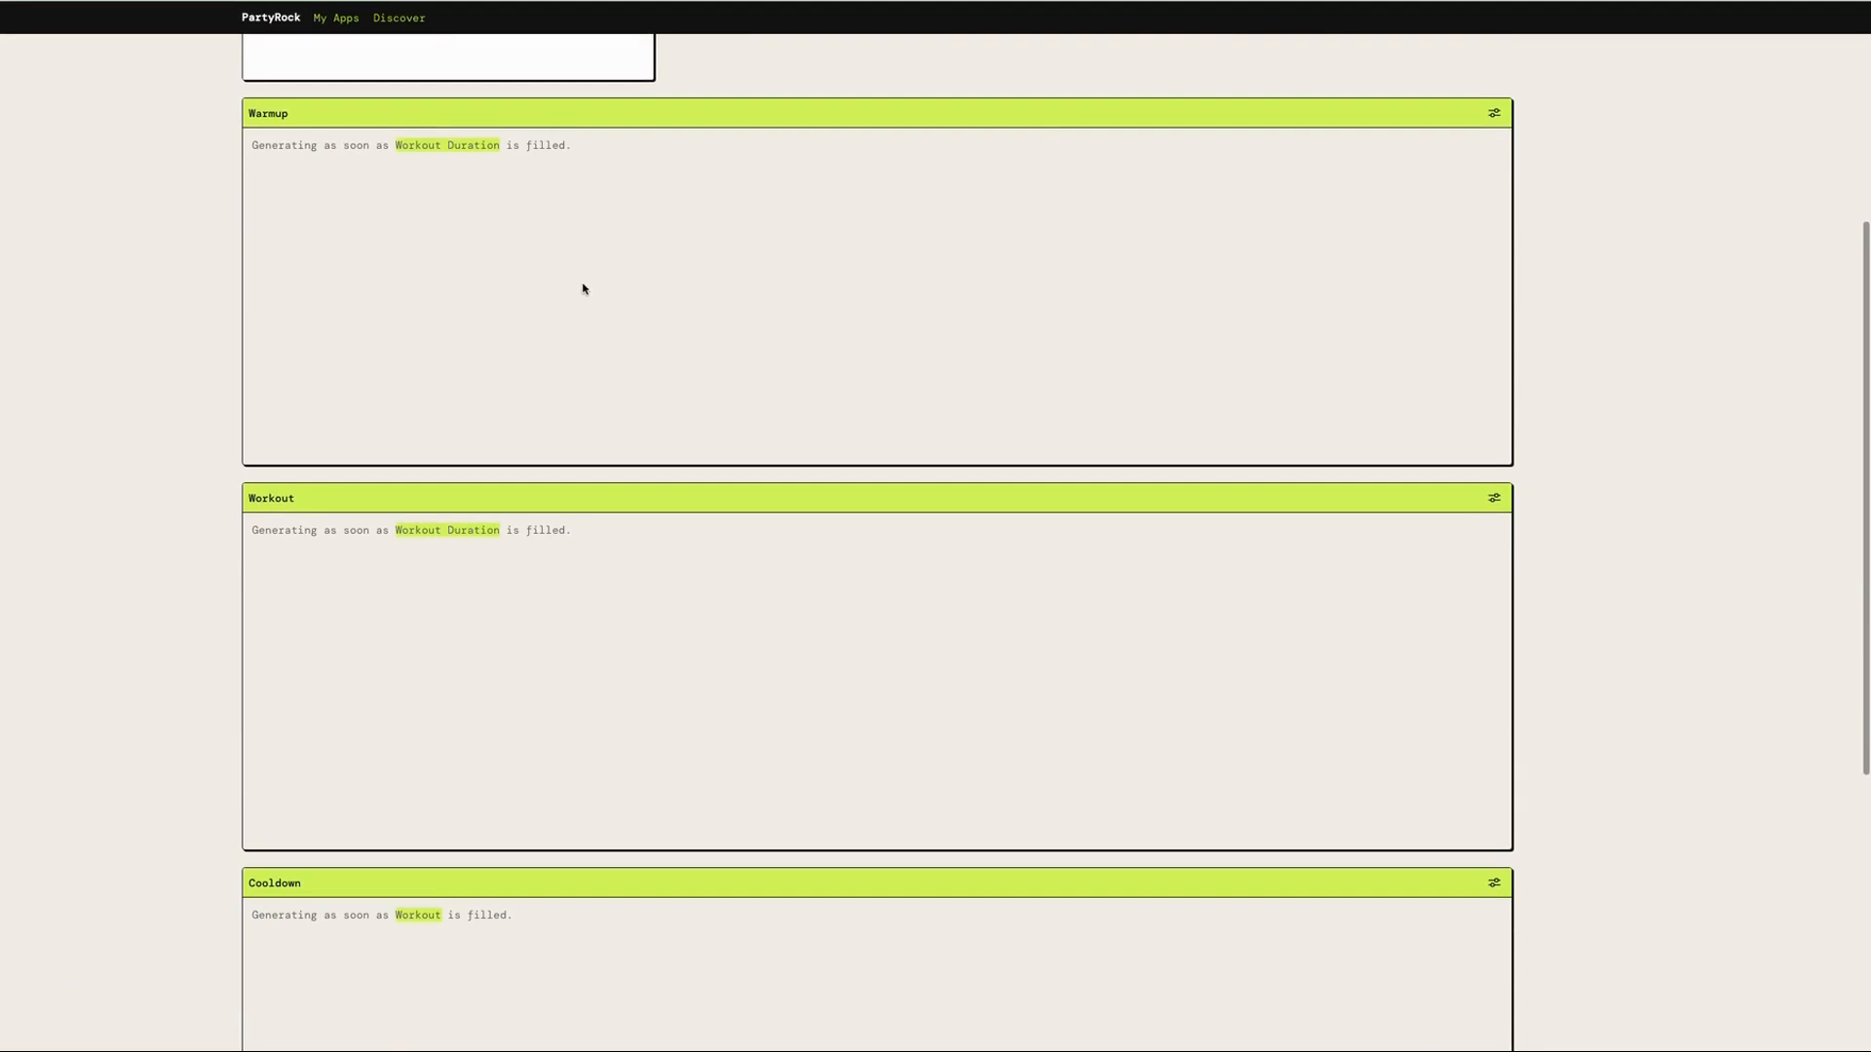
scroll(499, 375, "up", 2)
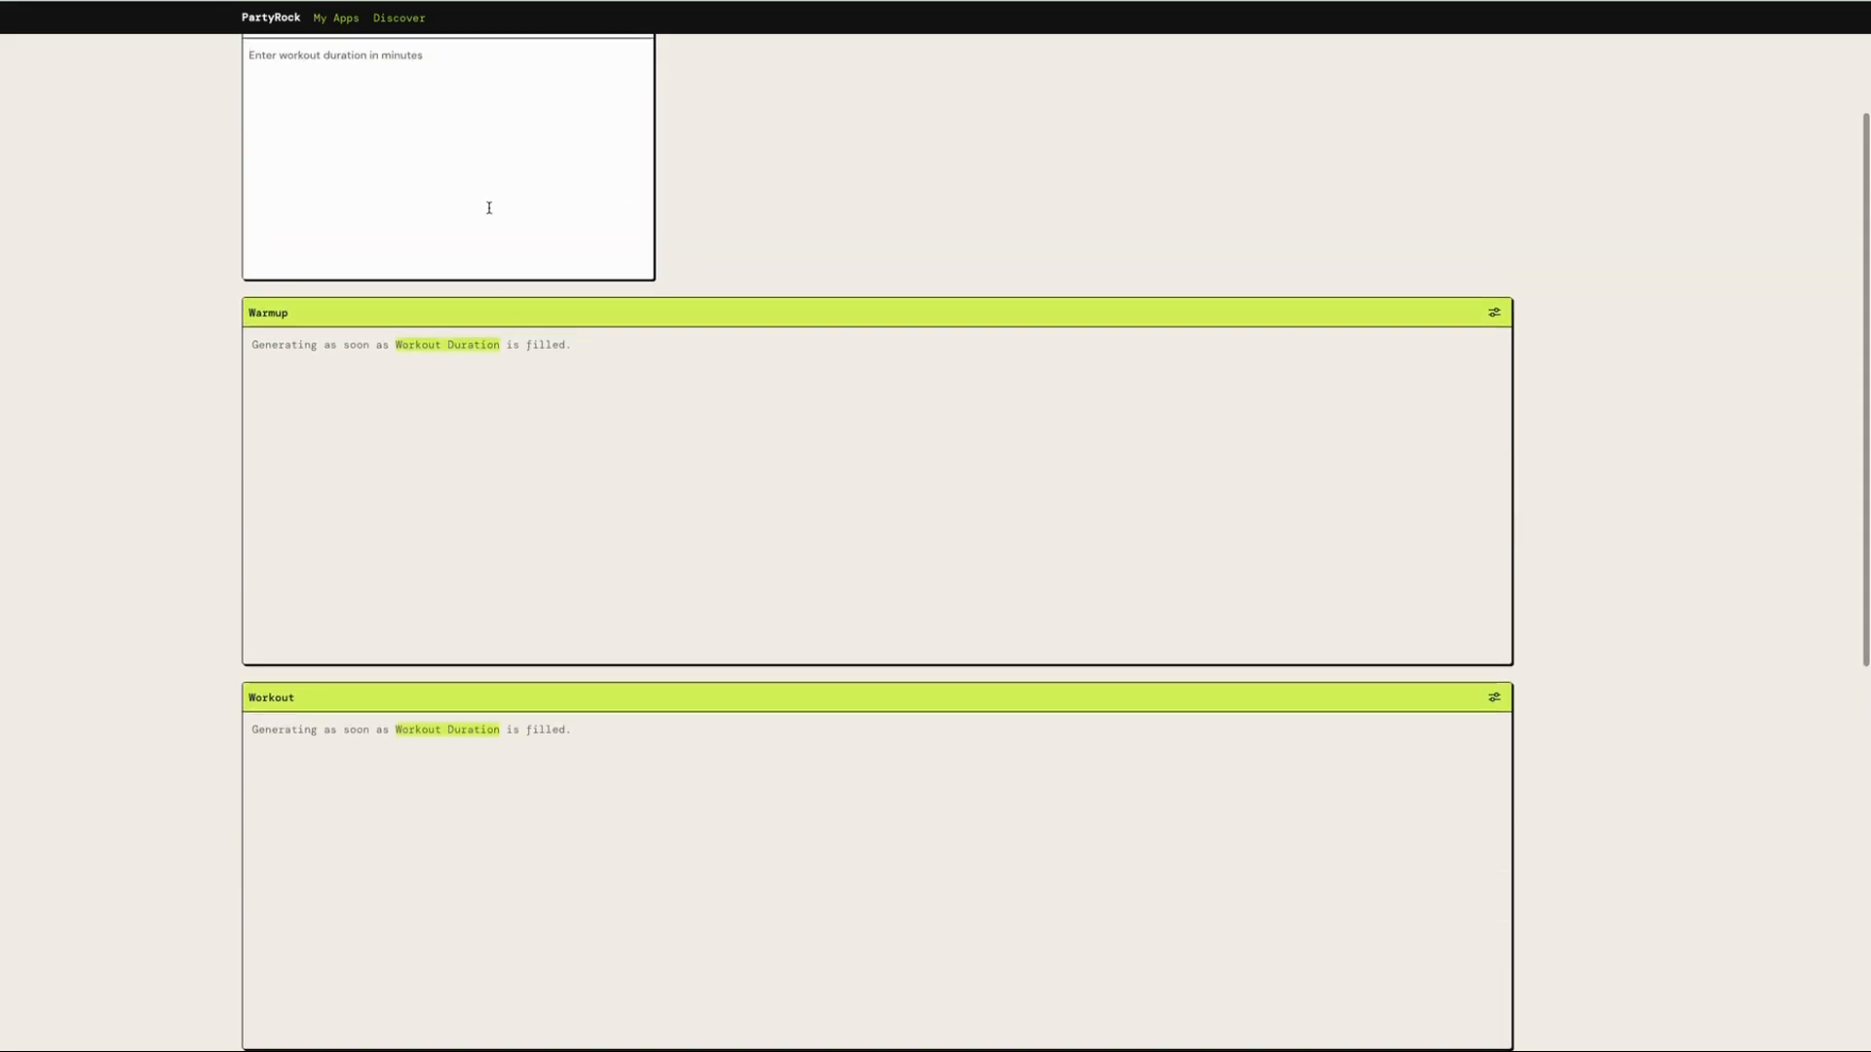
scroll(489, 207, "up", 1)
type("15")
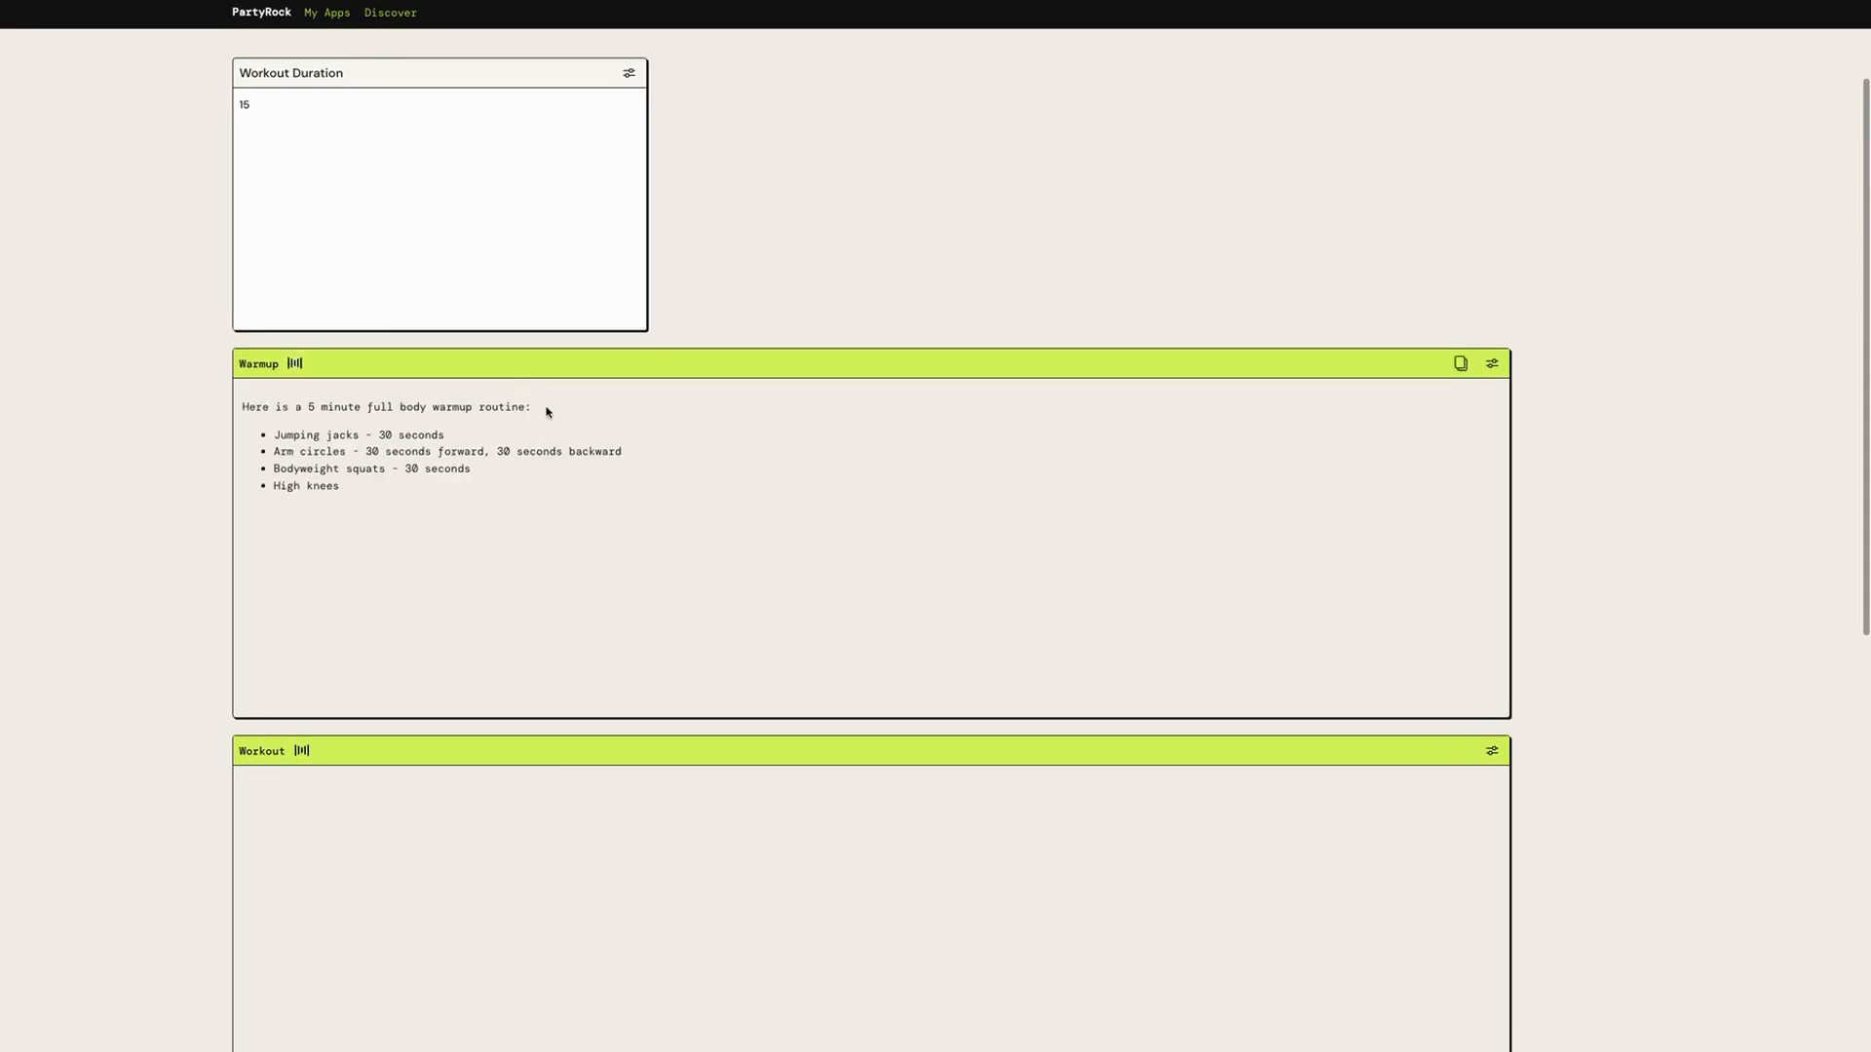
Review the generated warmup, workout and cooldown routines
scroll(547, 458, "down", 1)
scroll(546, 475, "down", 2)
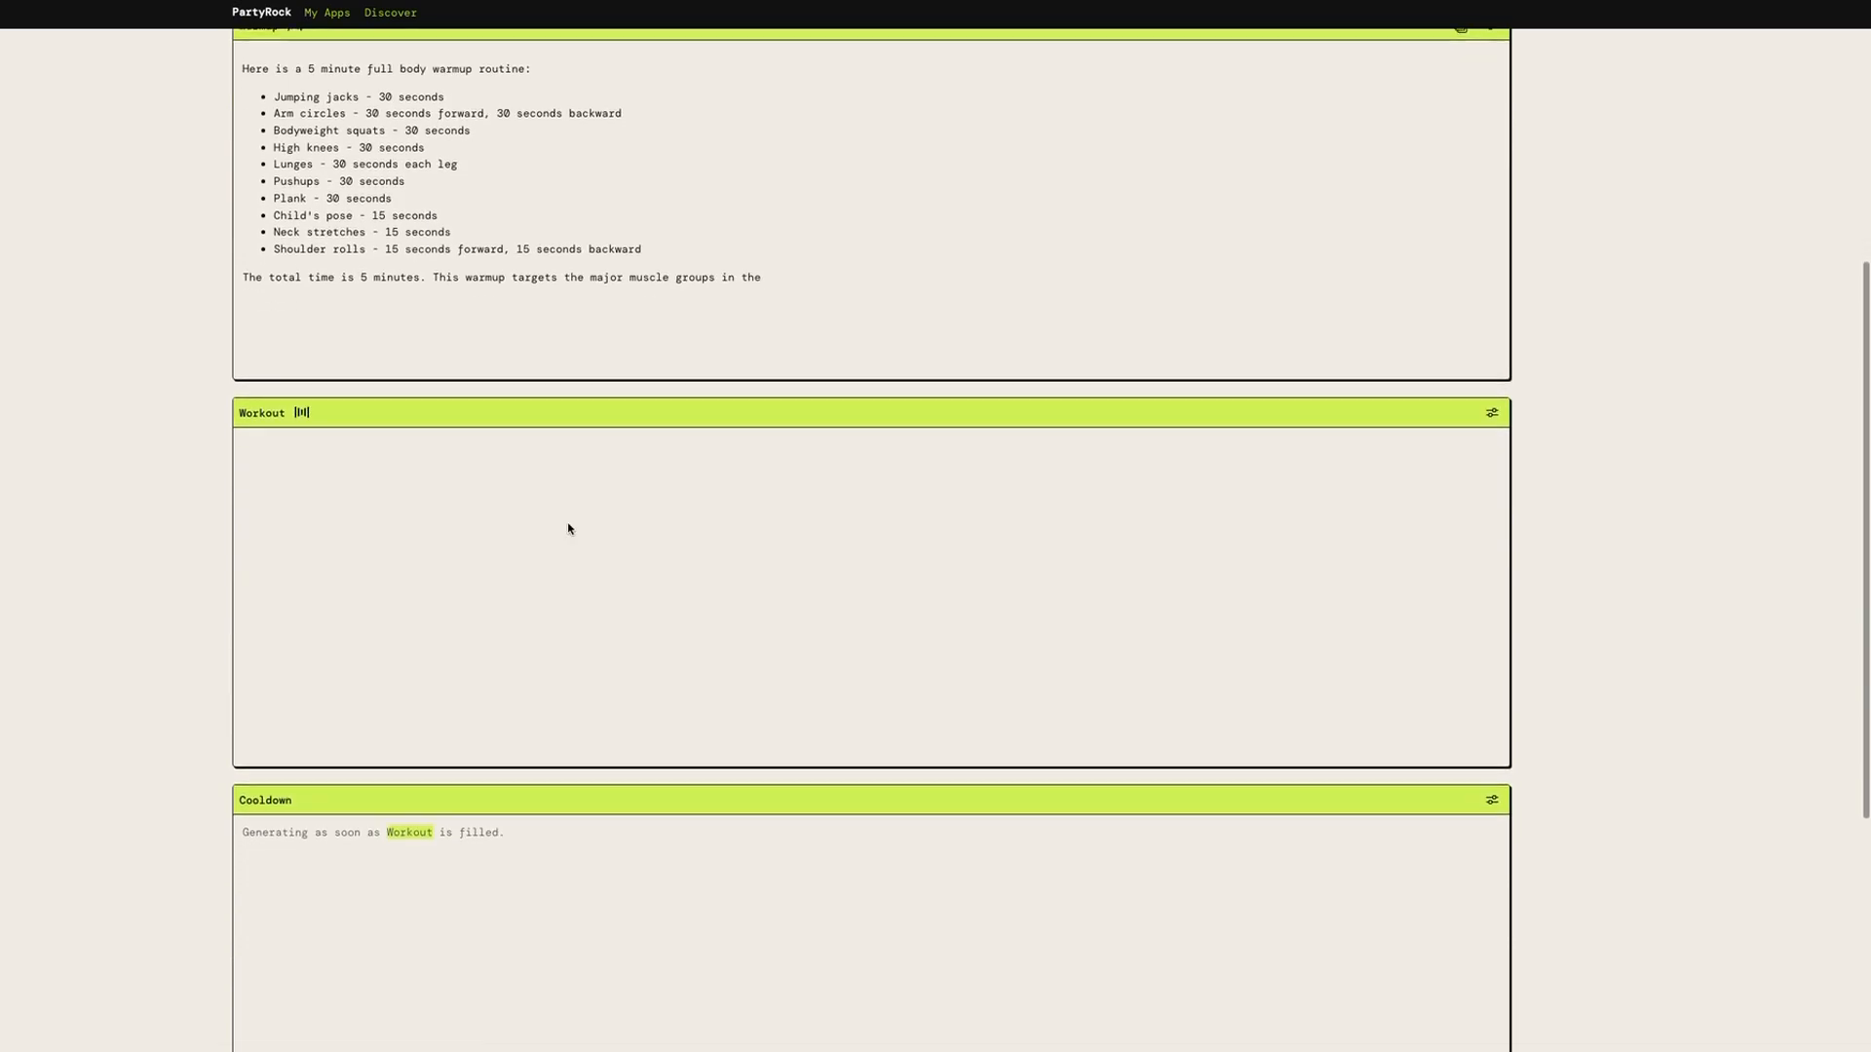
scroll(605, 677, "down", 1)
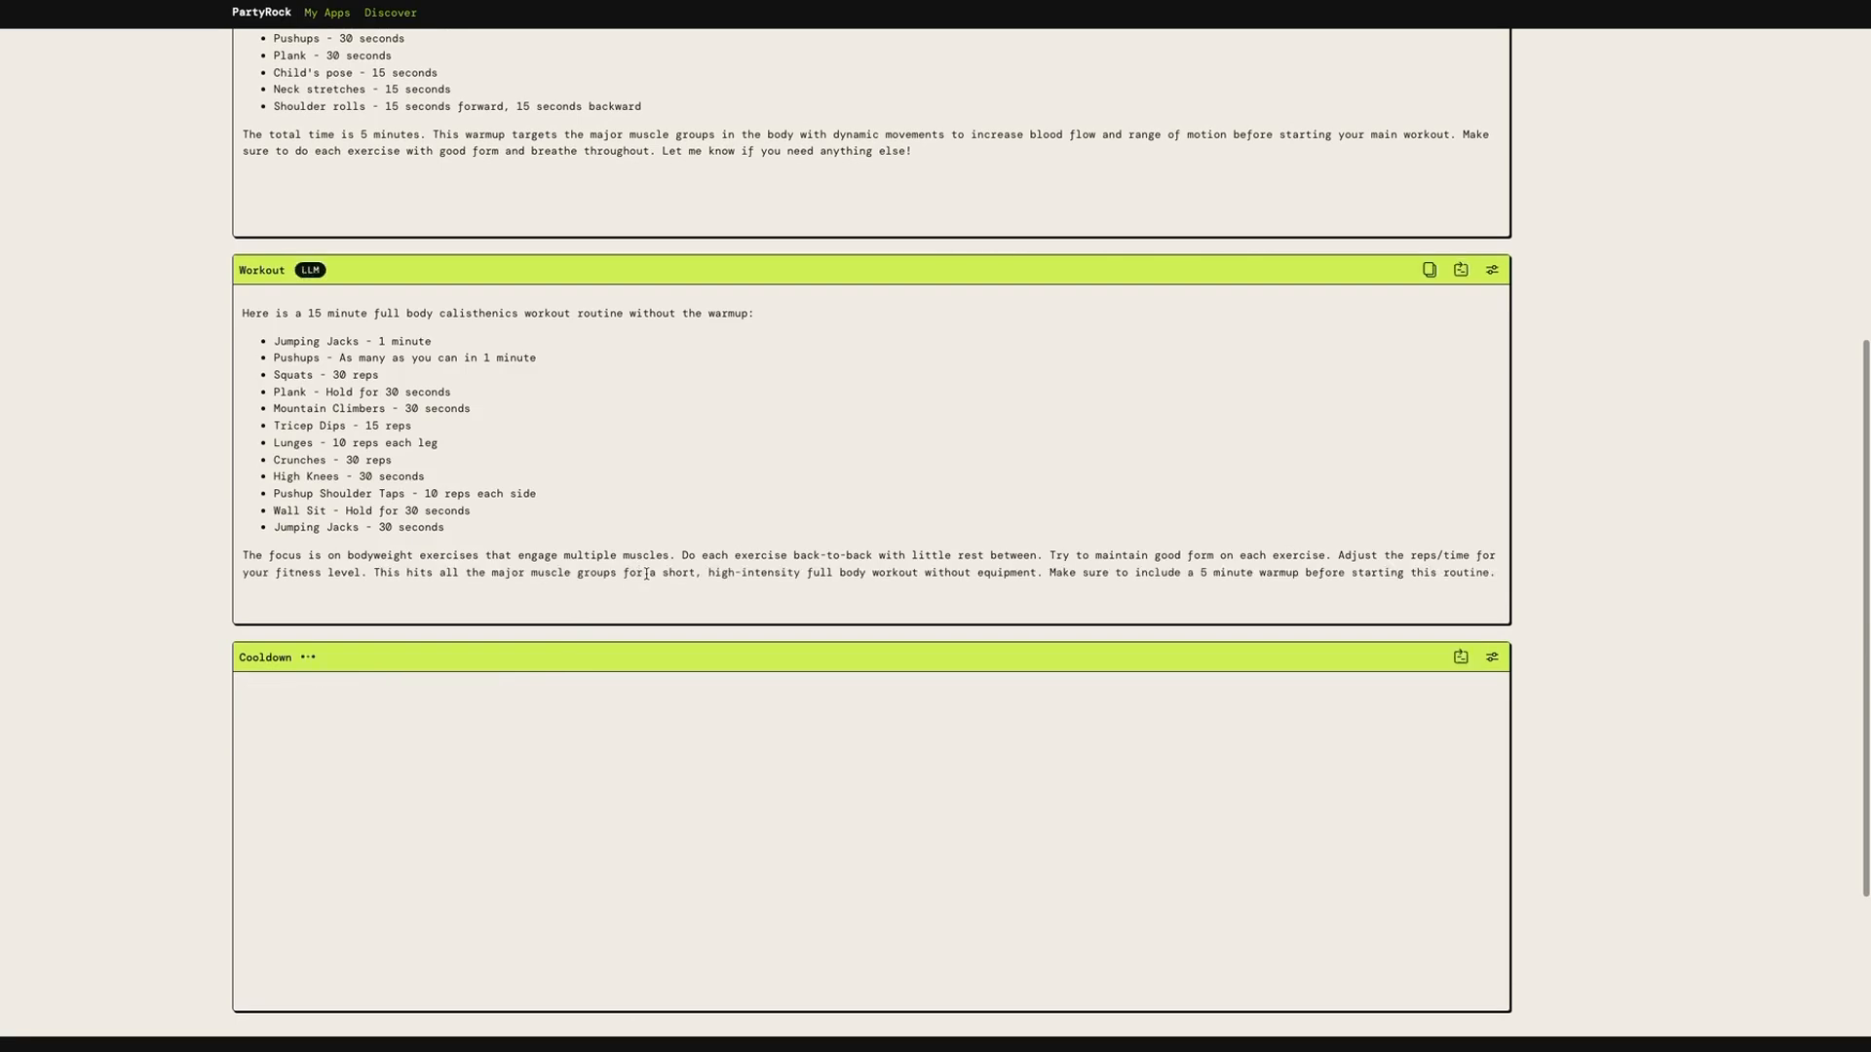
scroll(646, 574, "up", 3)
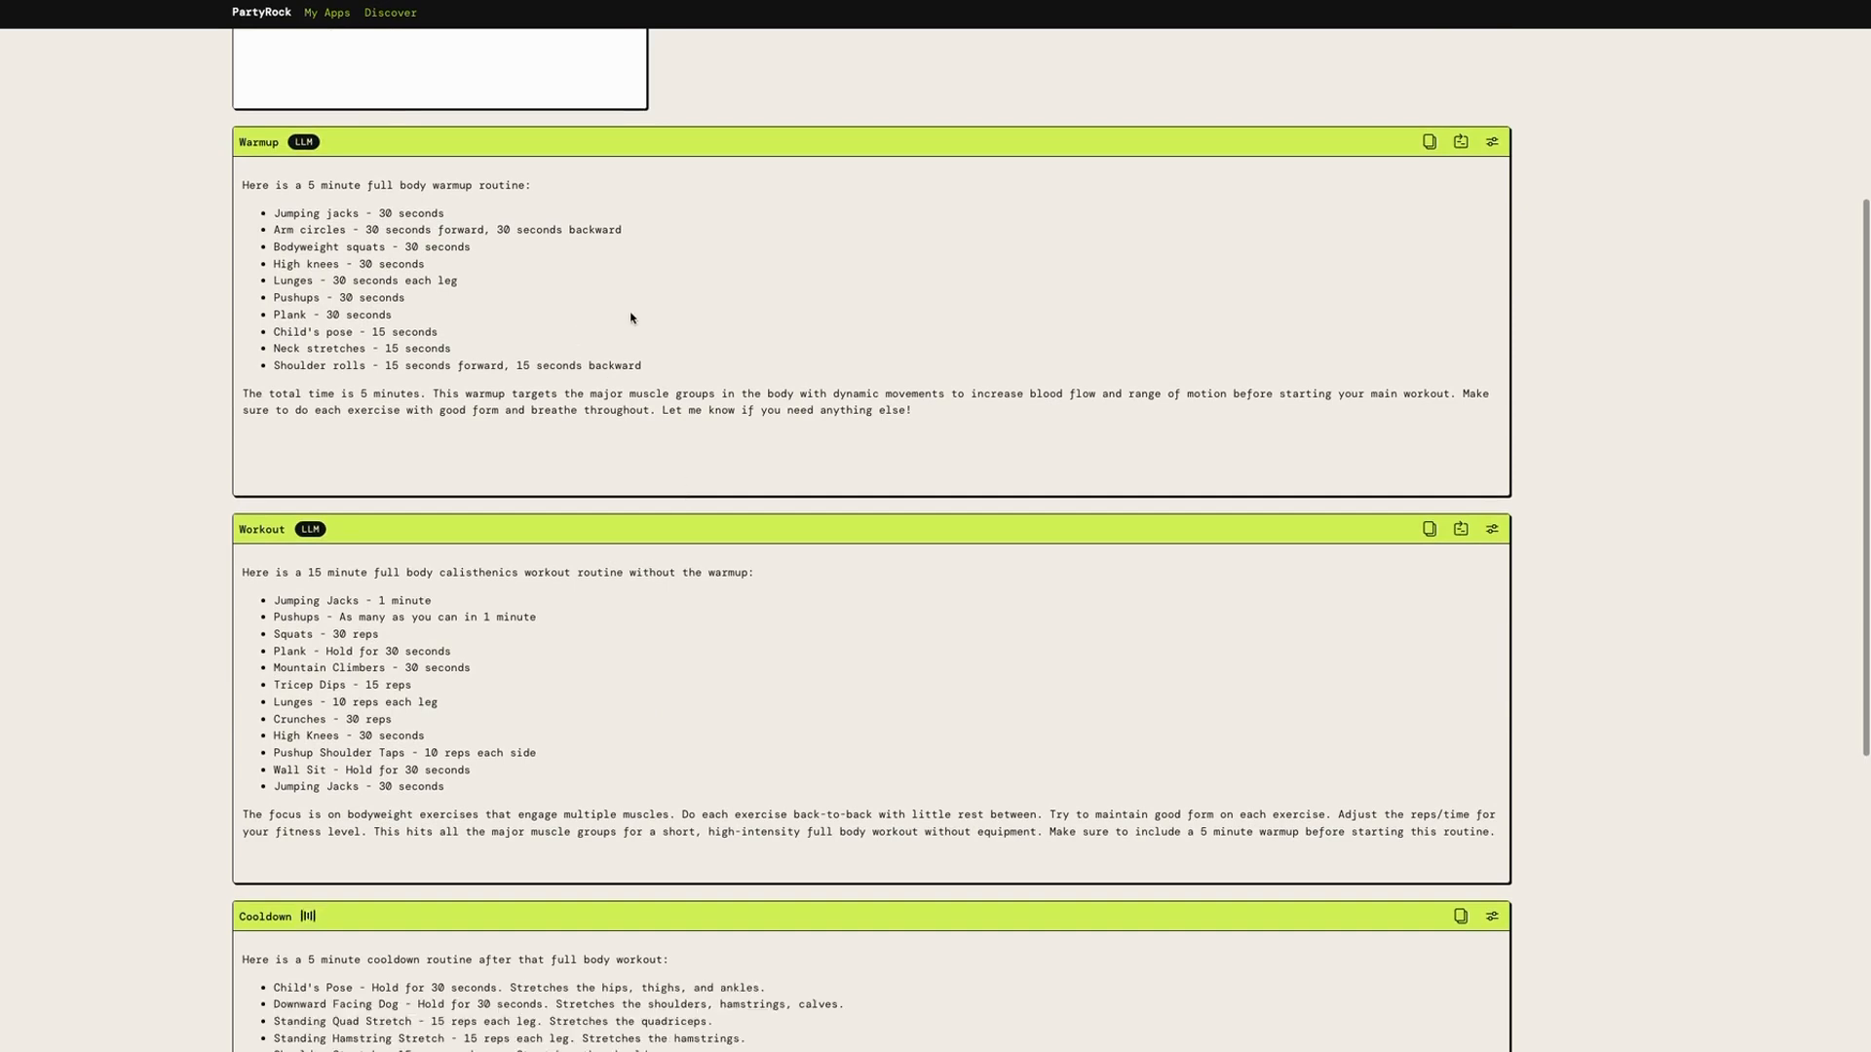
scroll(536, 480, "down", 2)
scroll(538, 481, "down", 2)
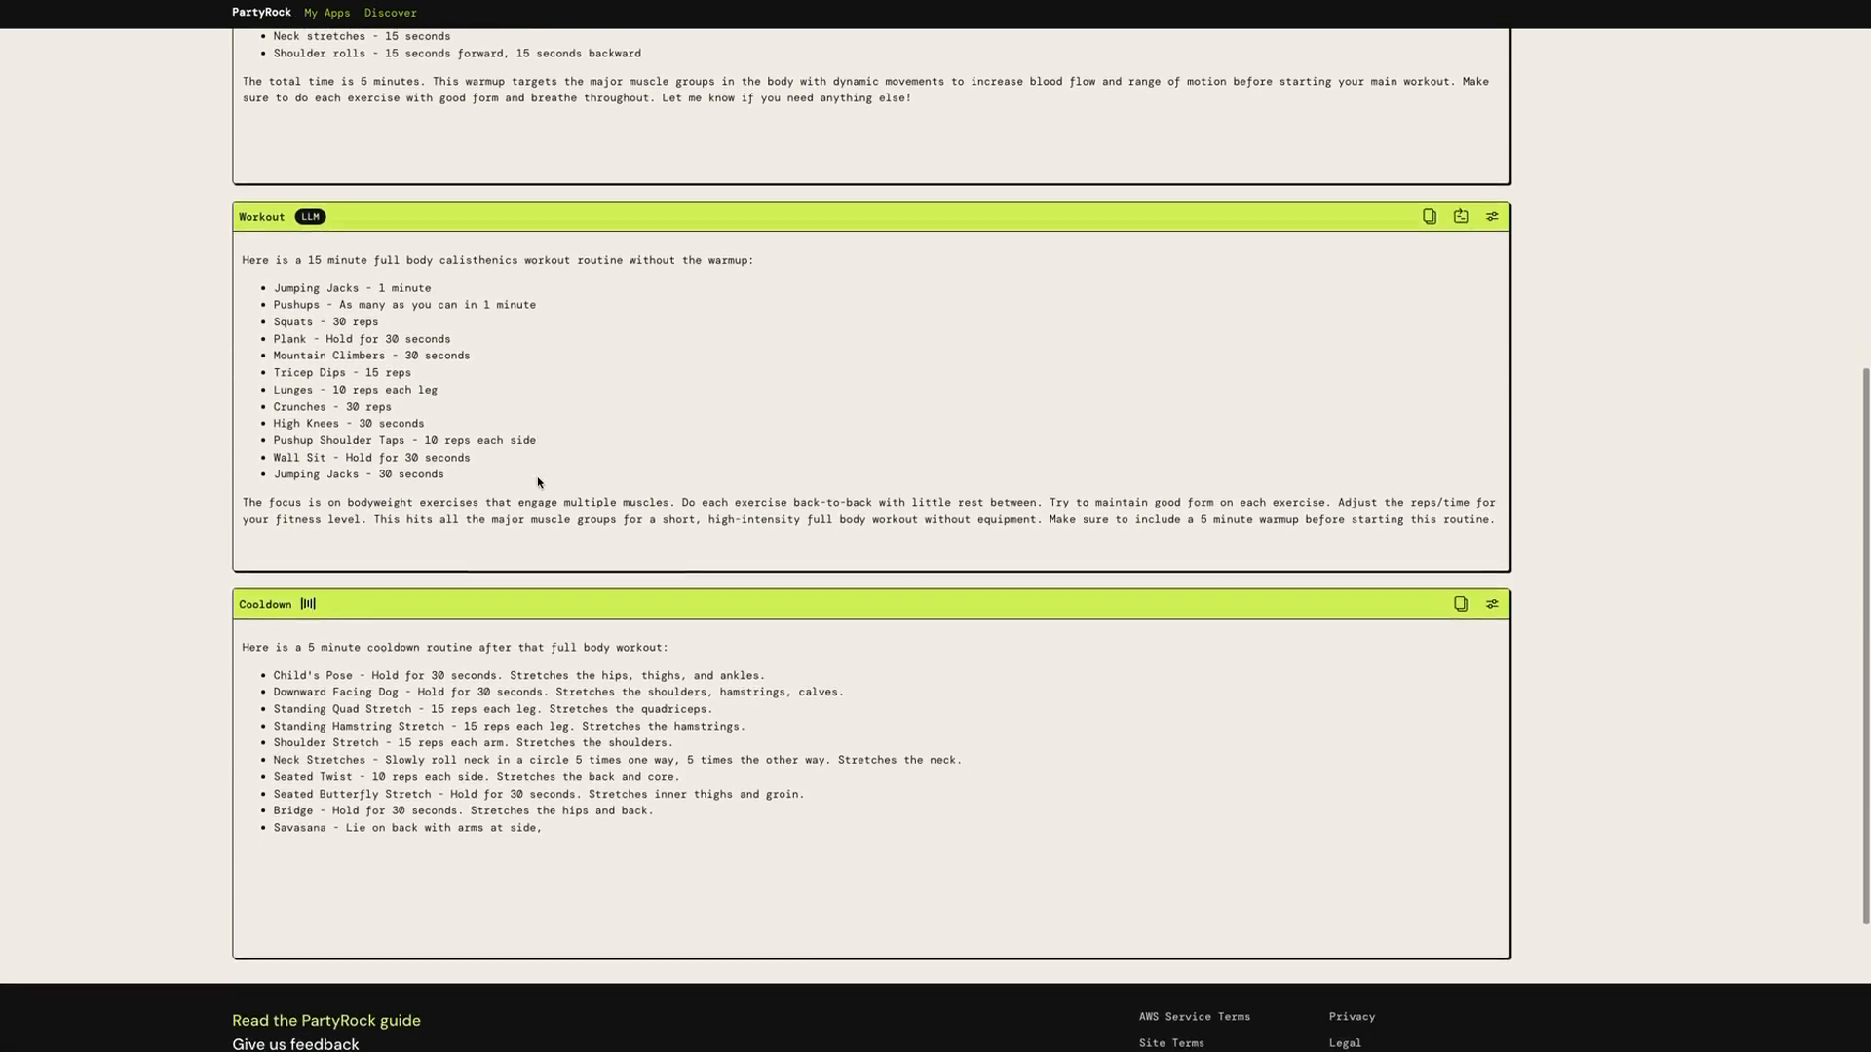
scroll(541, 483, "up", 8)
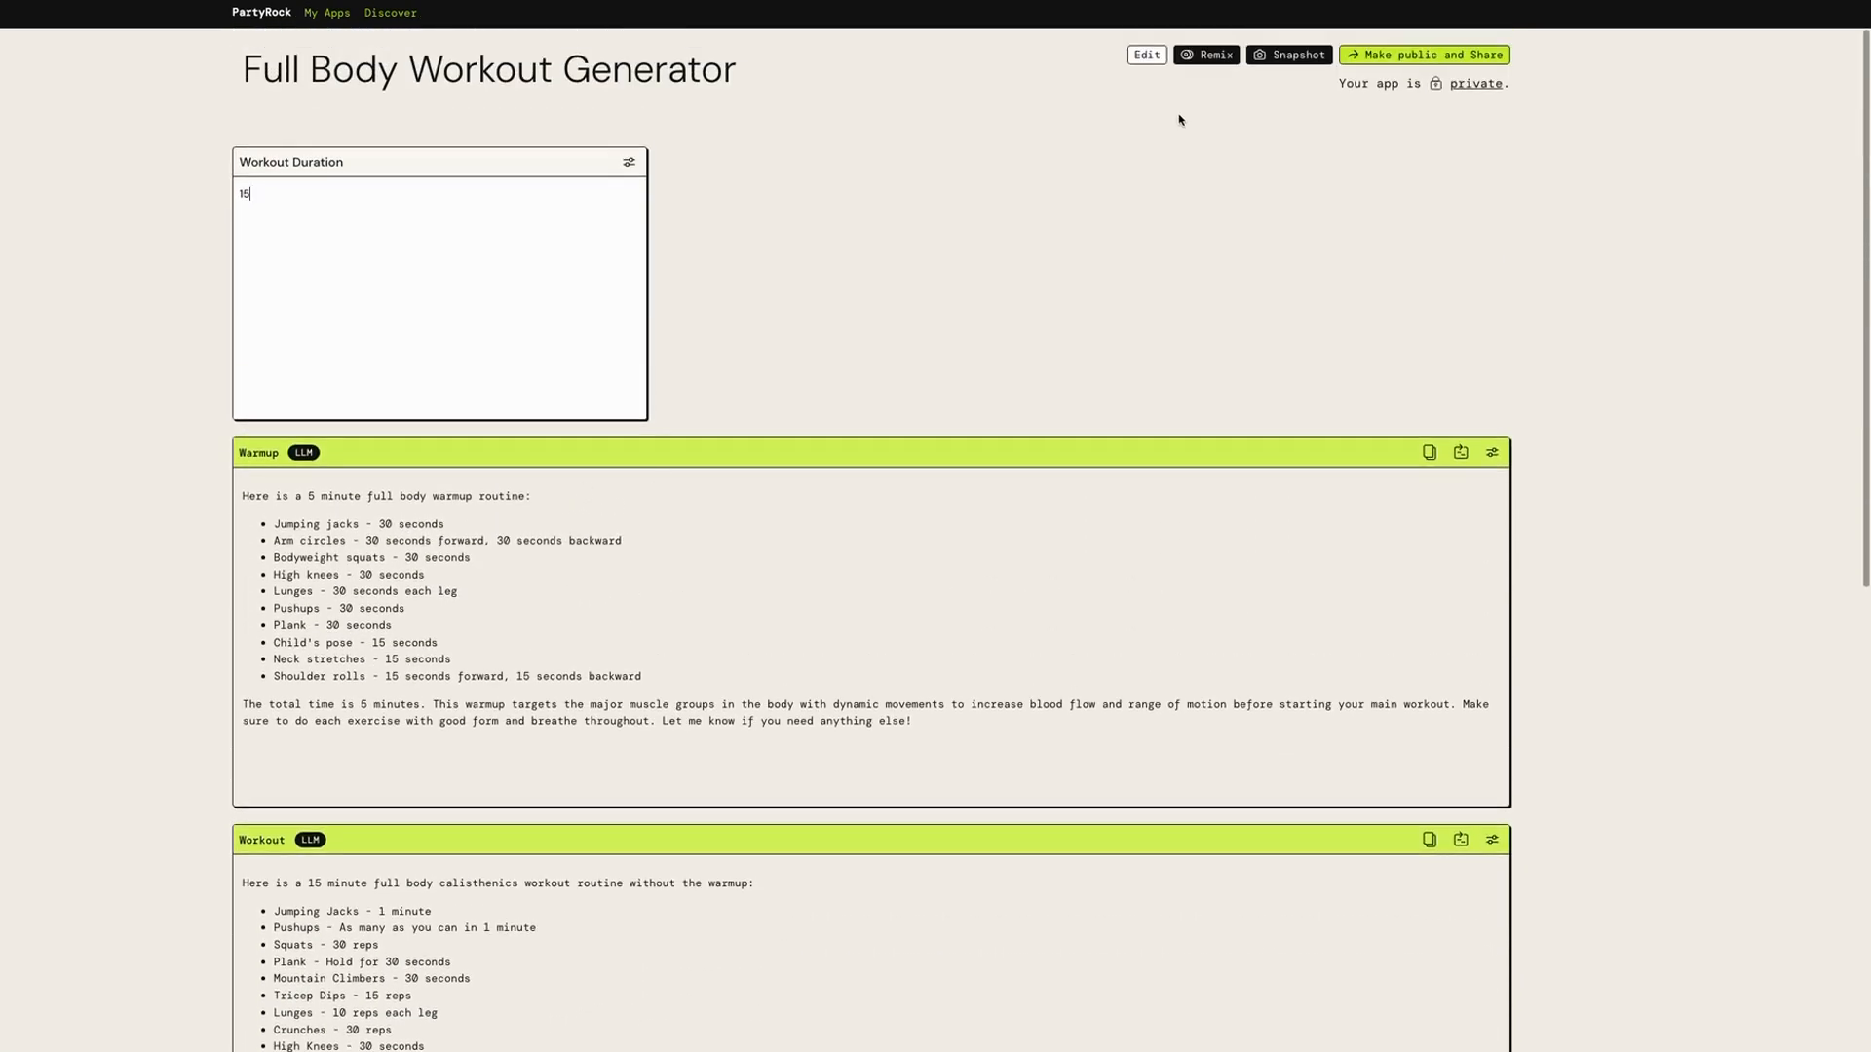
Put the app into editing mode and delete the Warmup and Cooldown widgets
left_click(1143, 61)
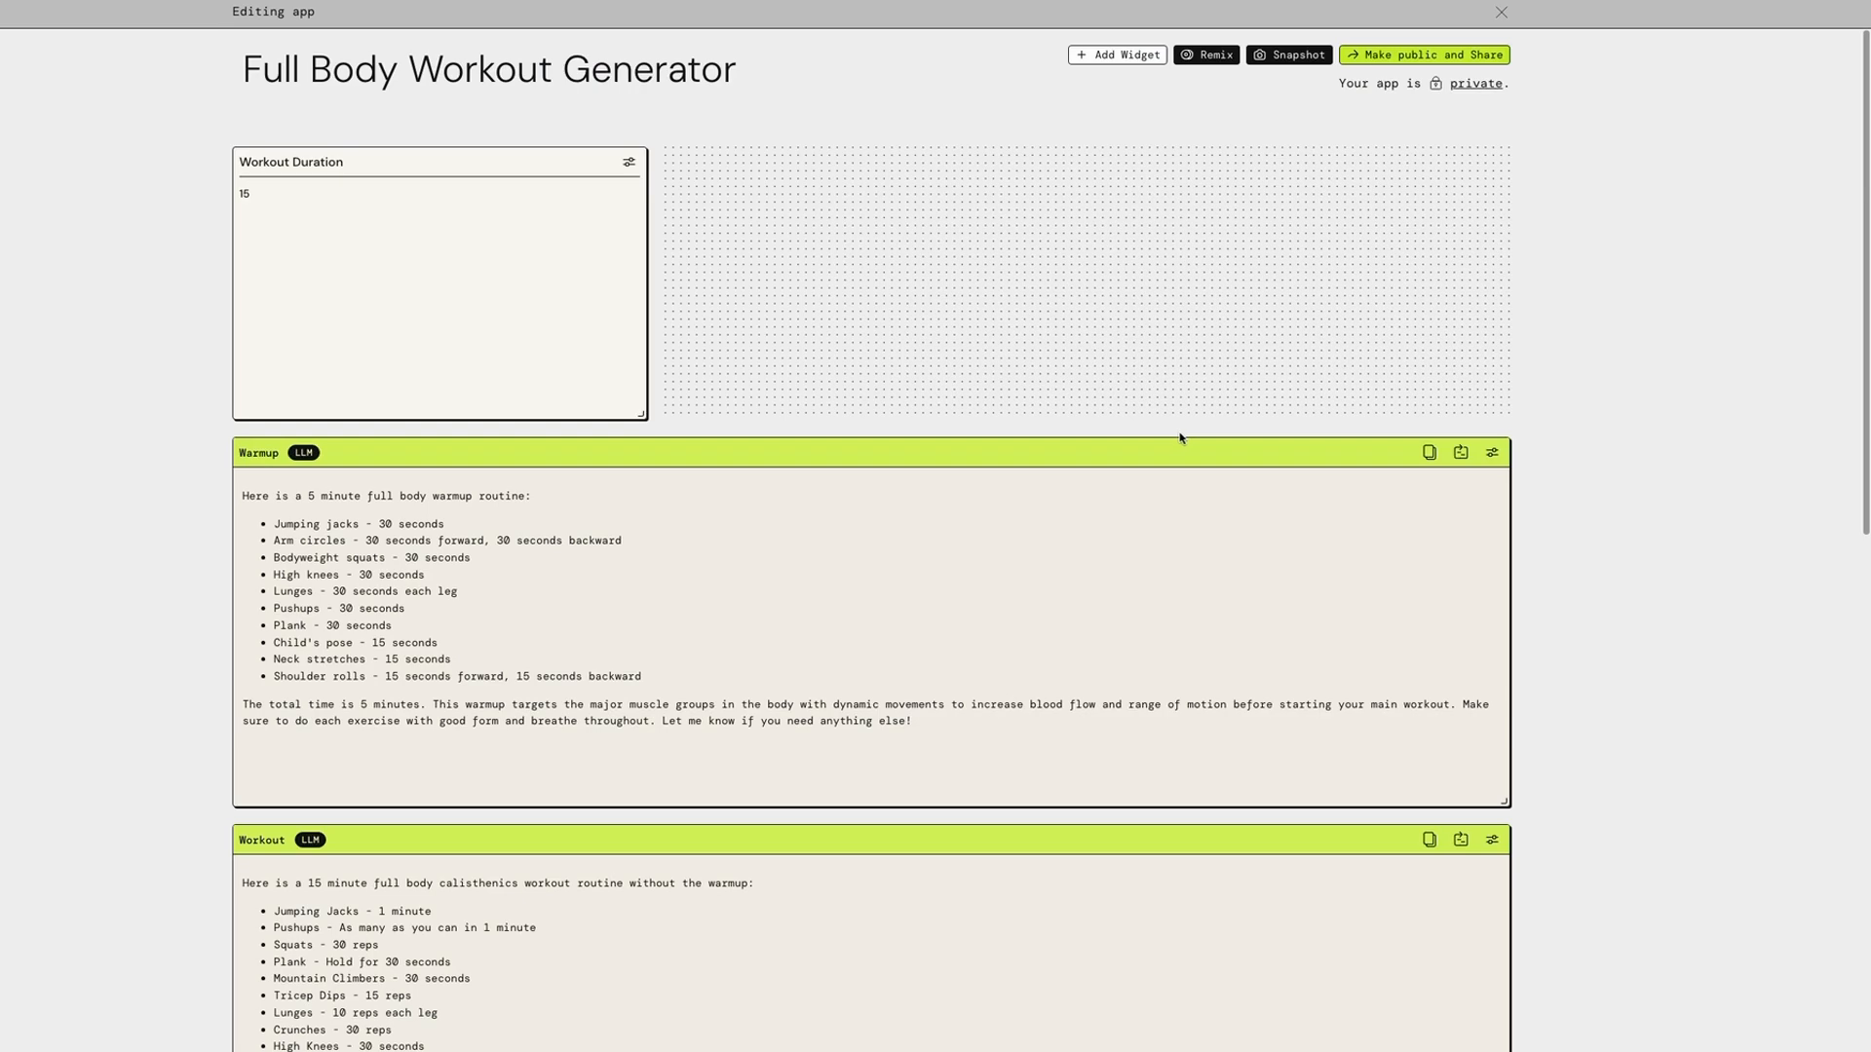
left_click(1491, 452)
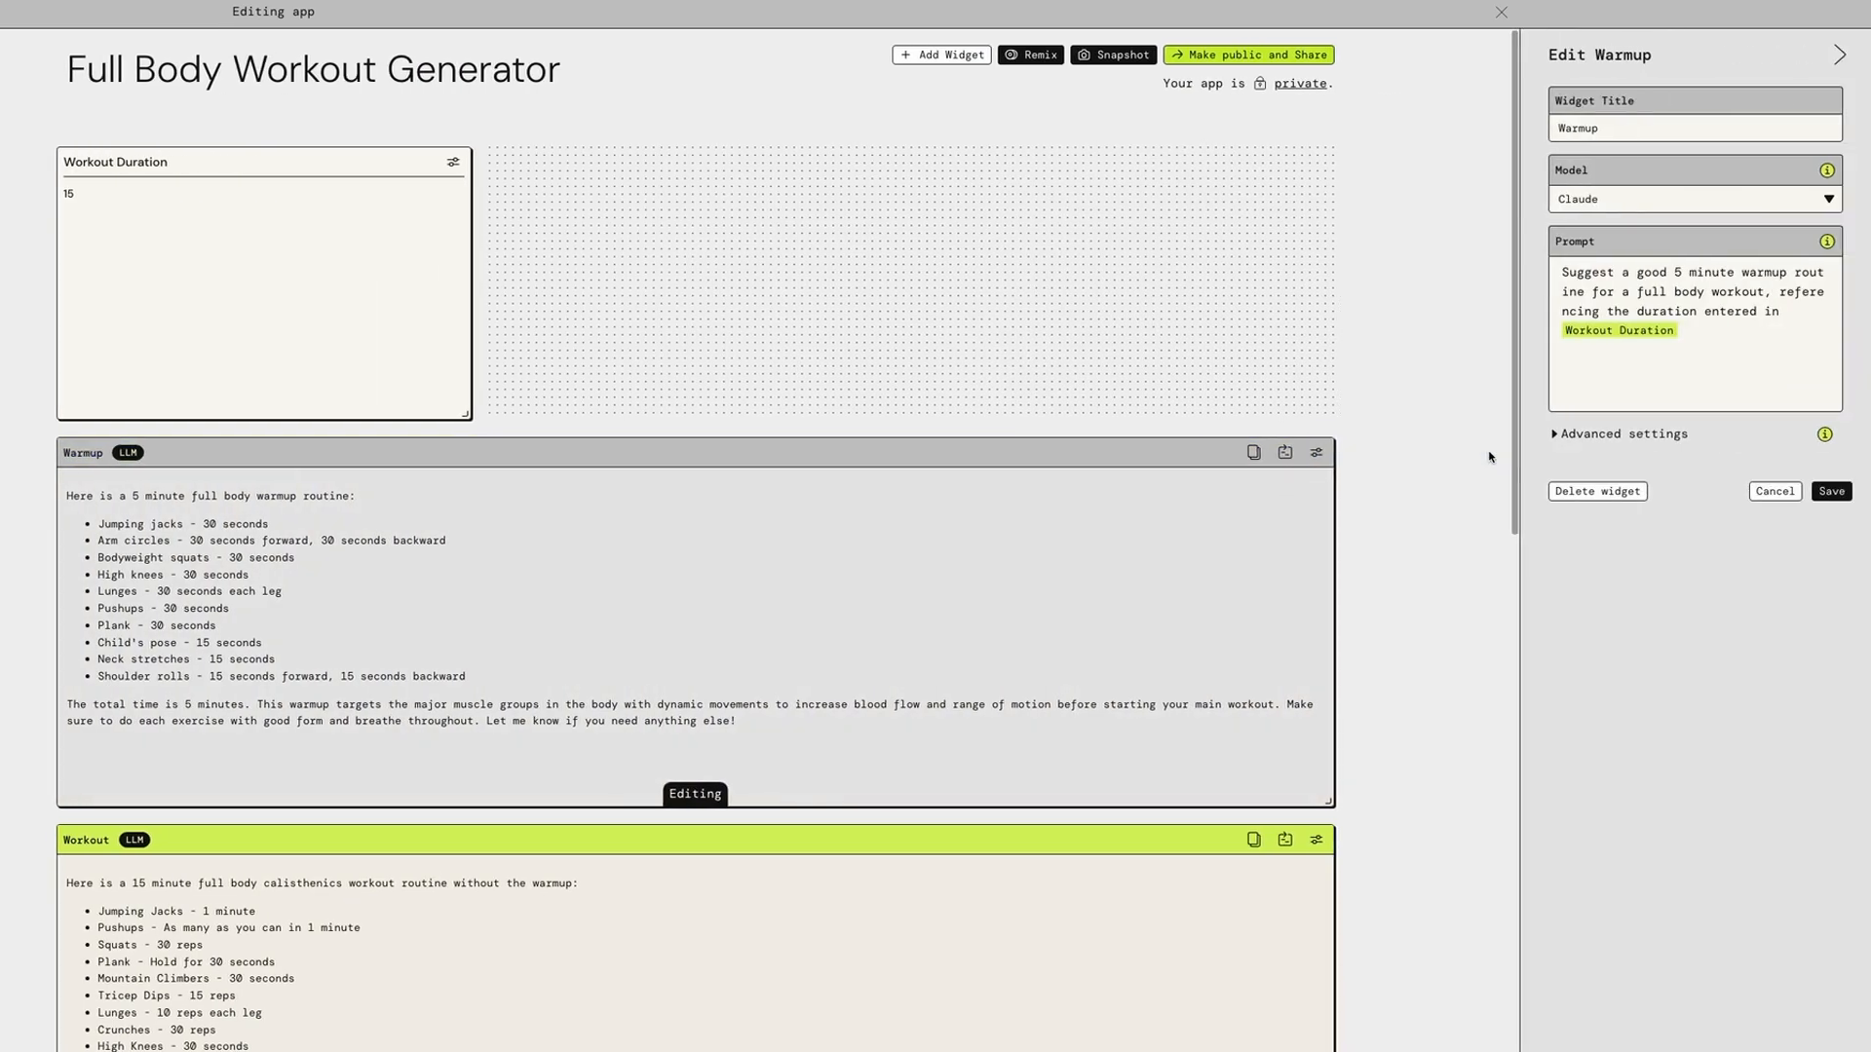
left_click(1597, 492)
left_click(1646, 582)
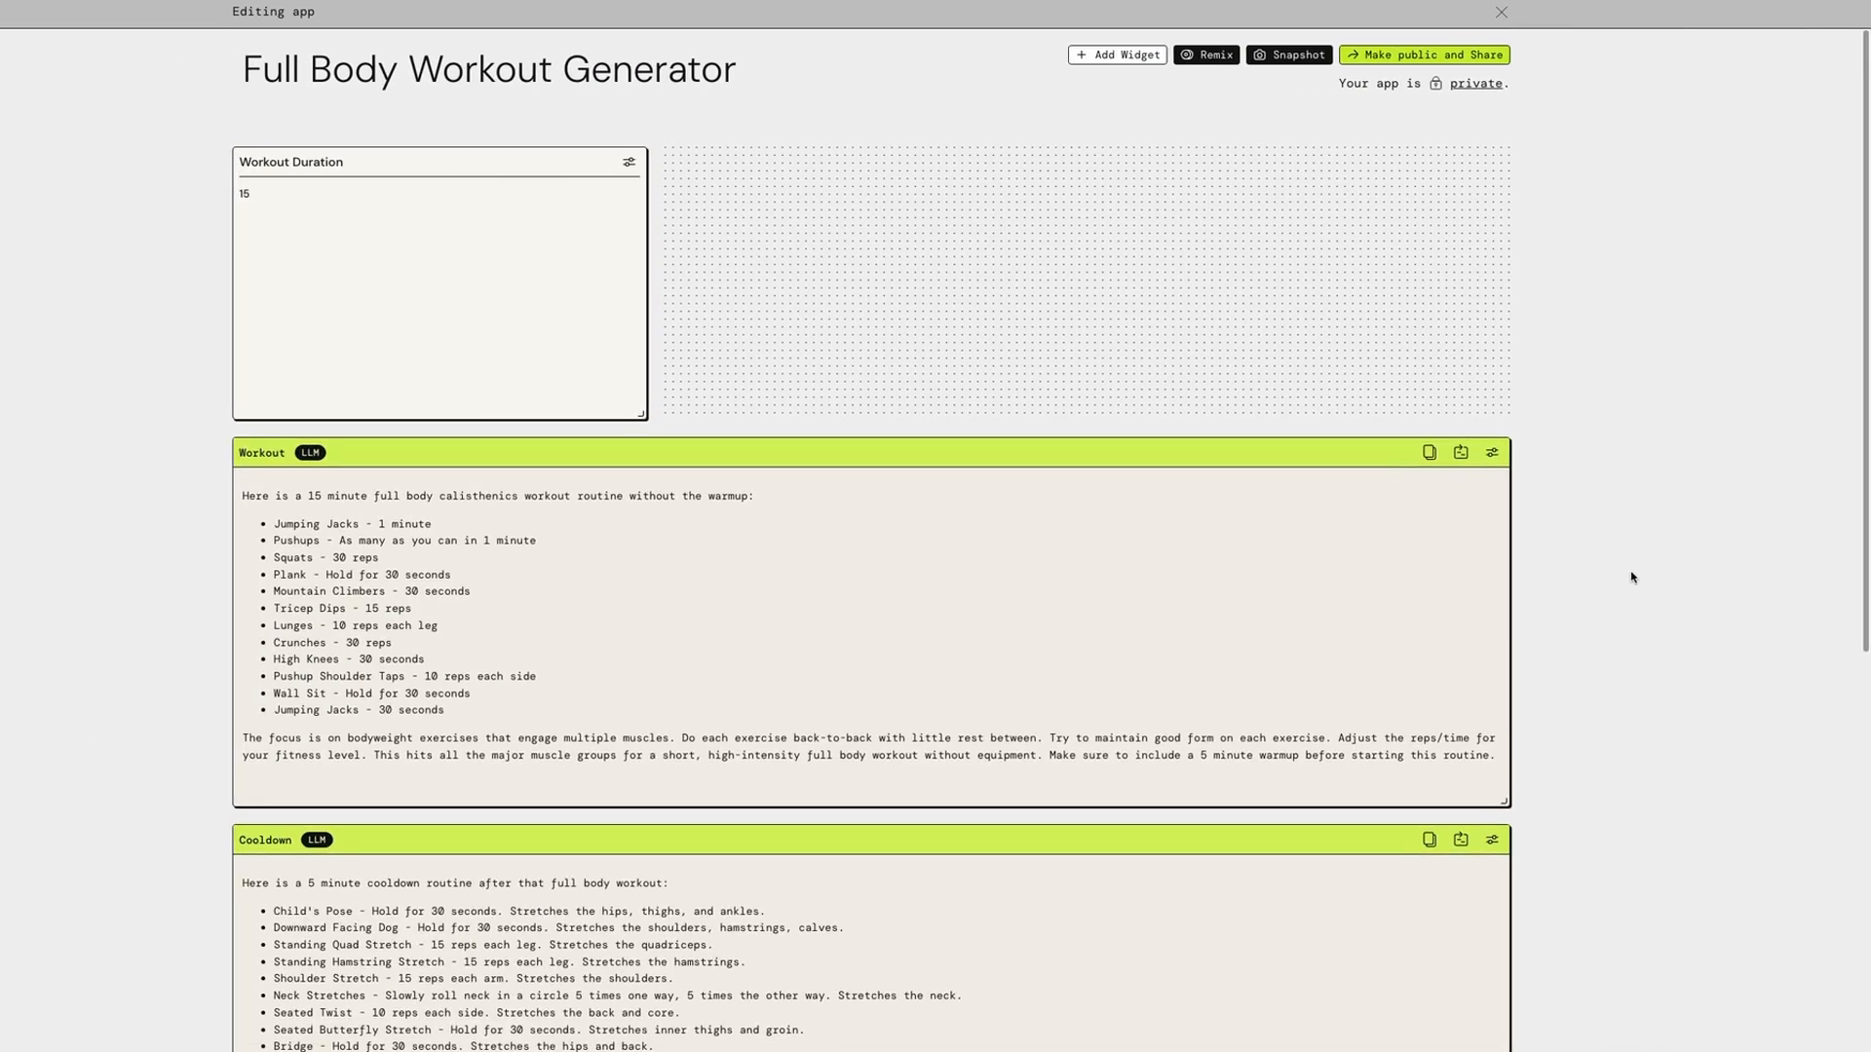
scroll(1549, 676, "down", 3)
left_click(1494, 682)
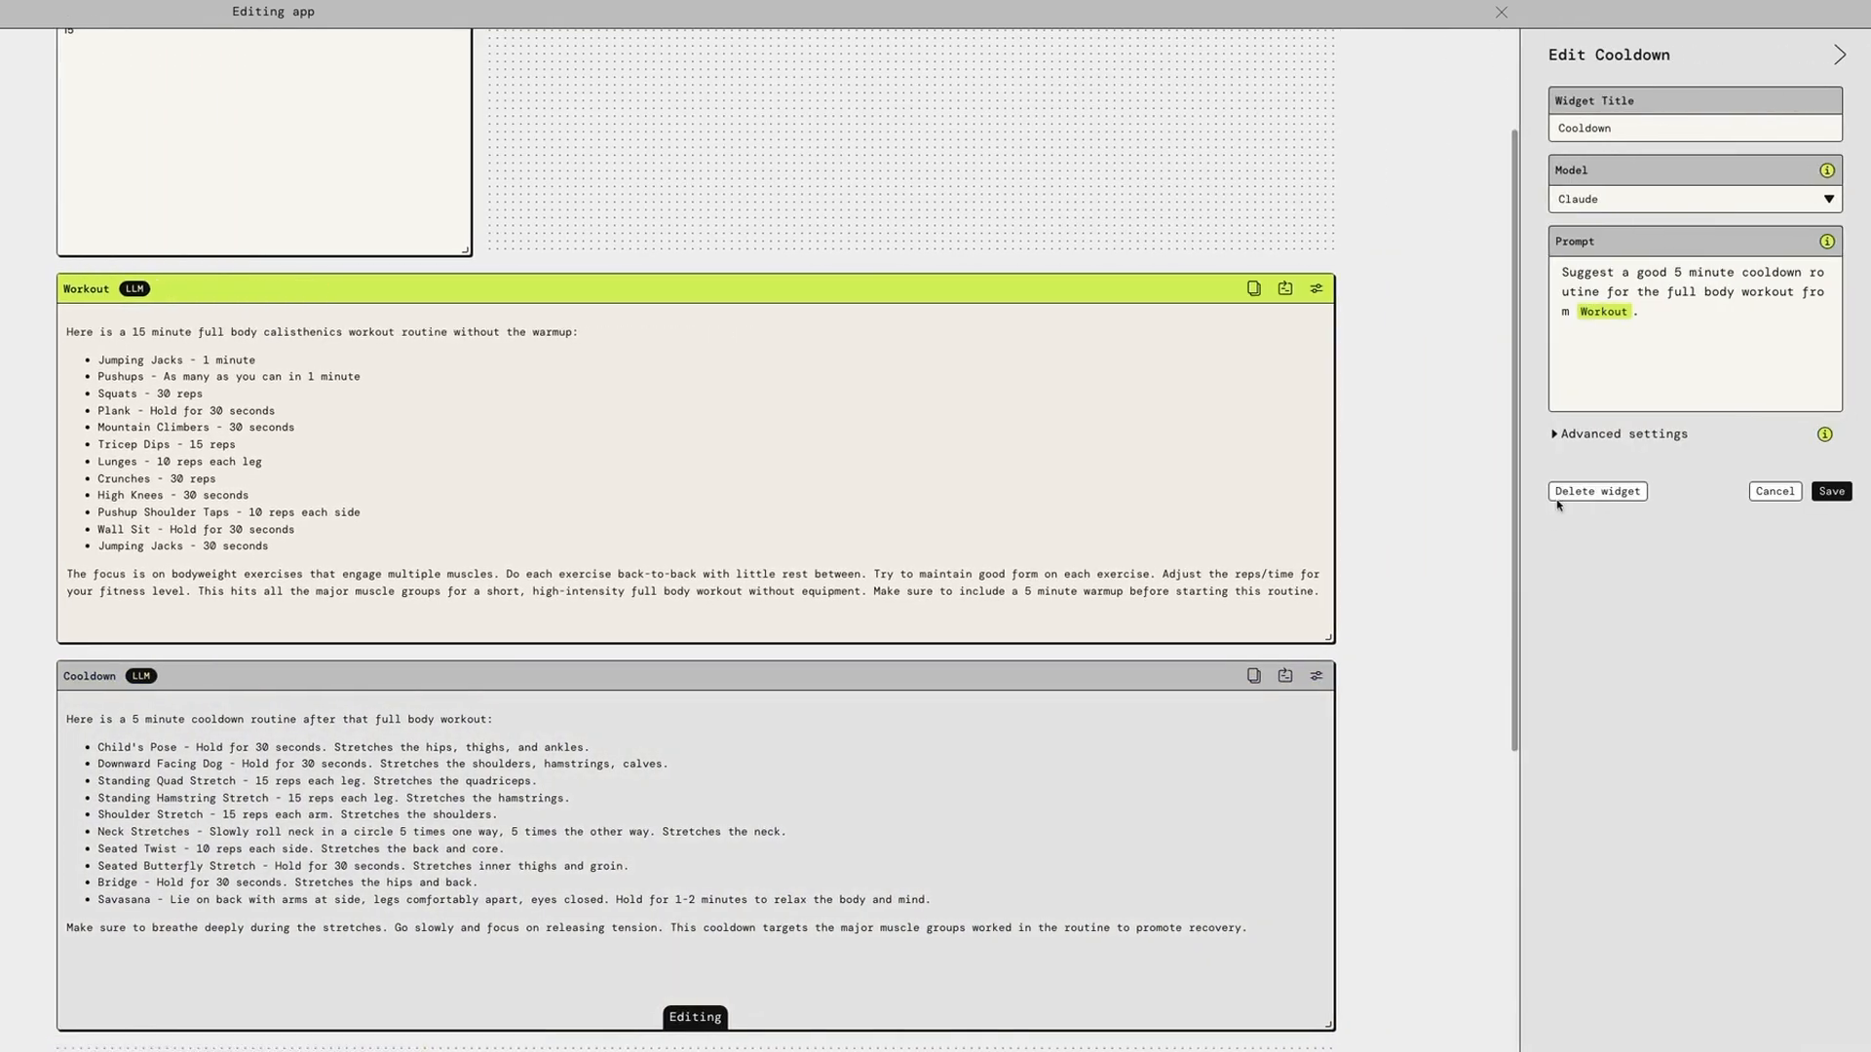
left_click(1597, 491)
left_click(1668, 584)
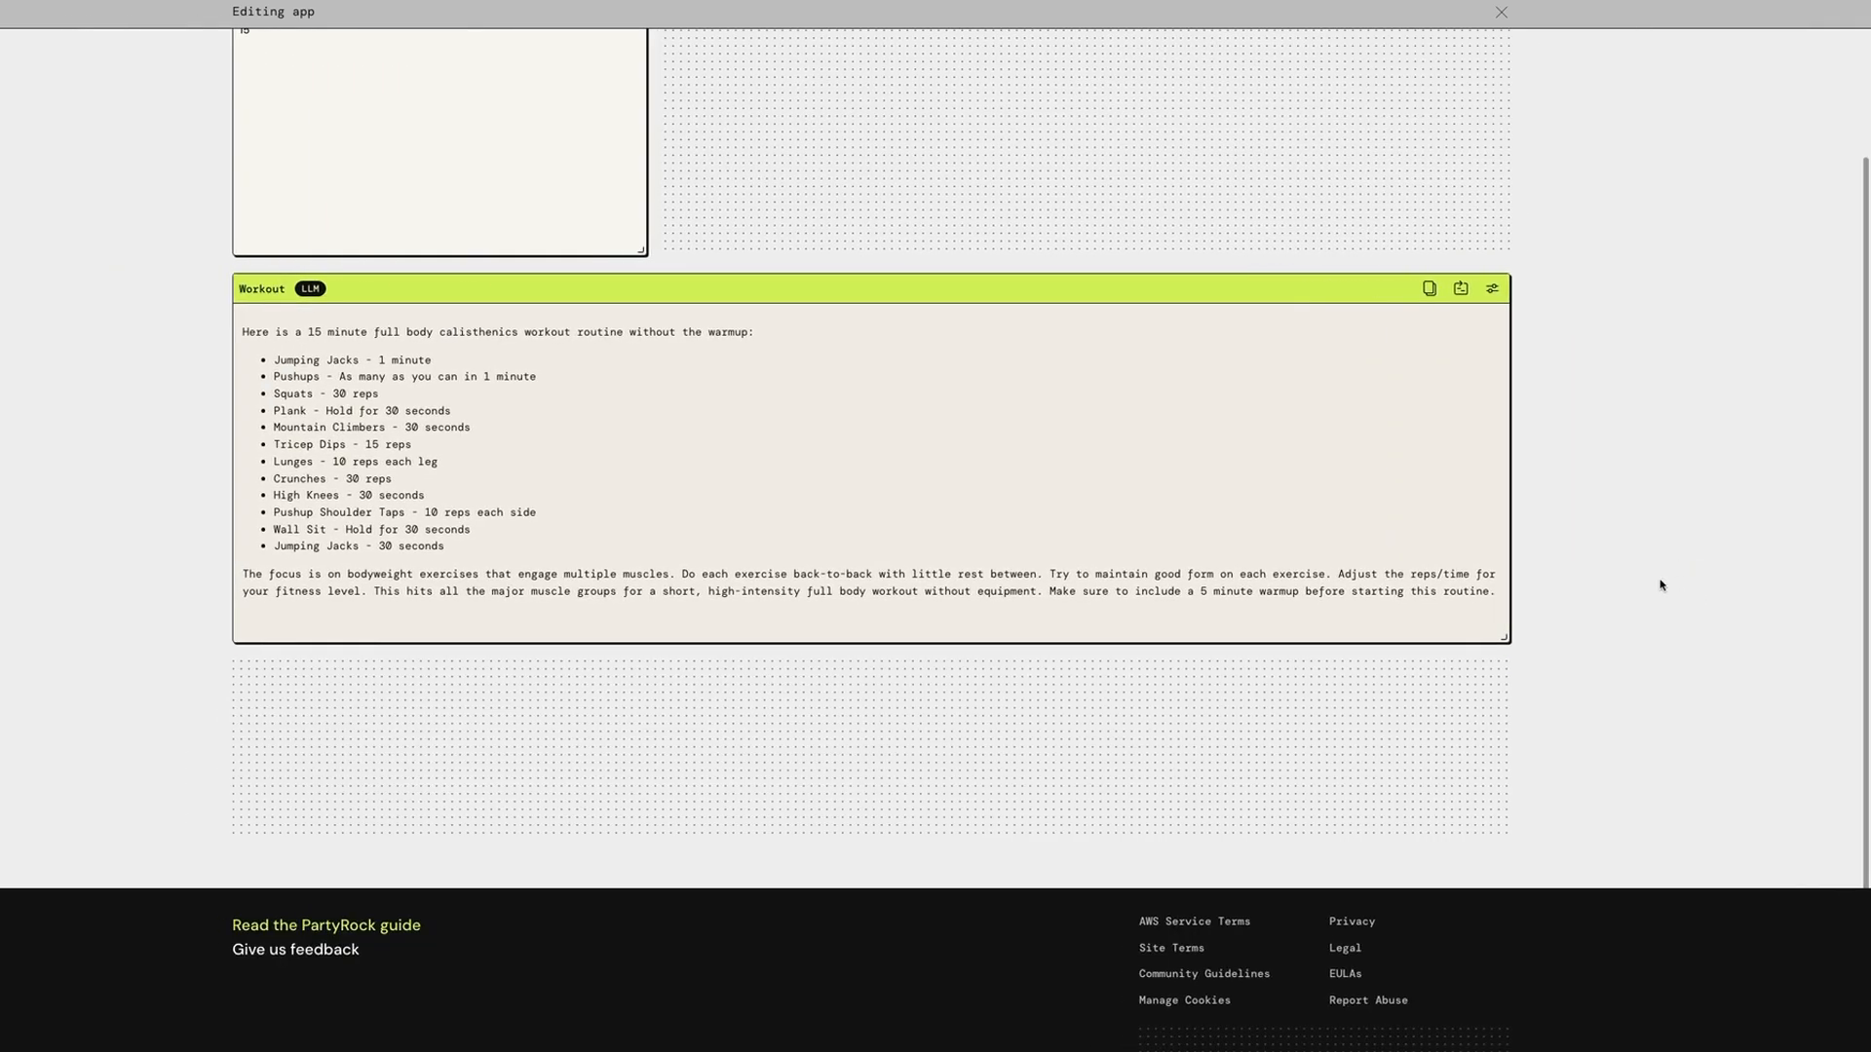
Narrow the Workout widget, place it to the right of Workout Duration, make it taller, and shorten the Workout Duration widget
scroll(1657, 581, "up", 3)
left_click_drag(1498, 801, 1179, 801)
left_click_drag(1227, 319, 1369, 162)
left_click_drag(1507, 516, 1503, 705)
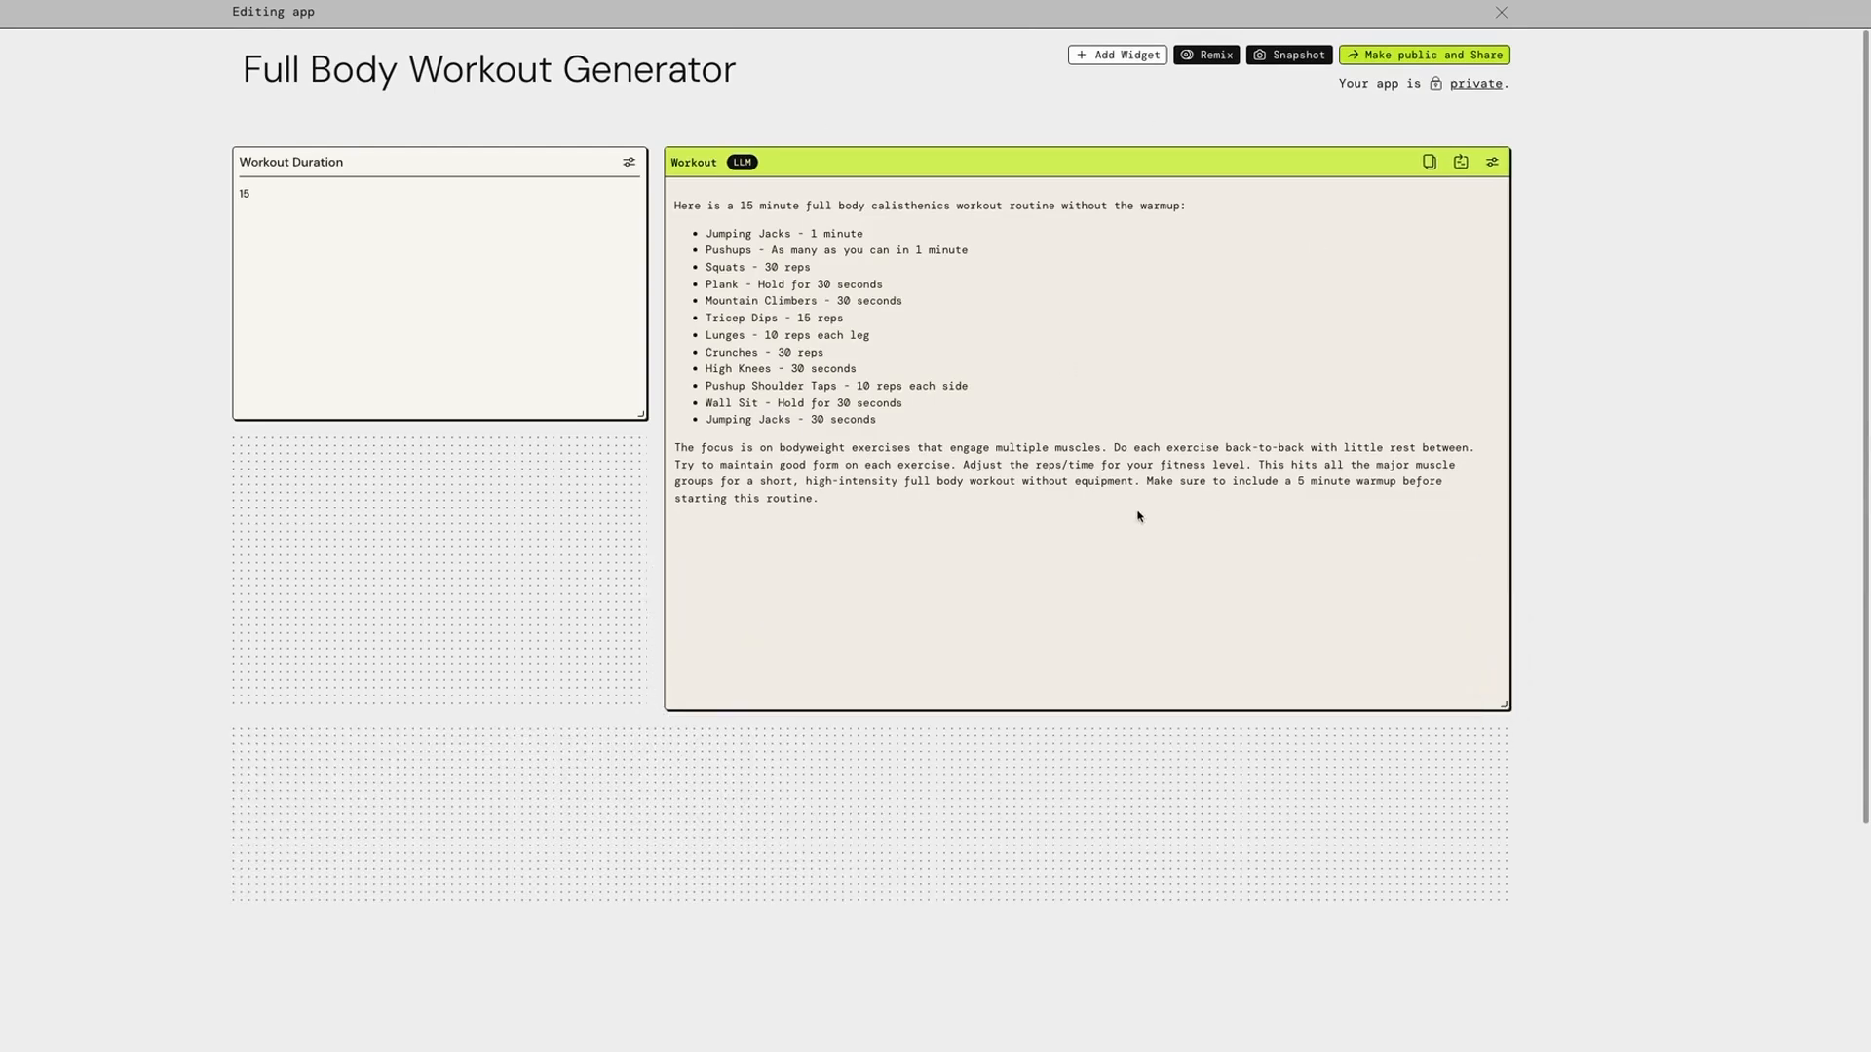
left_click_drag(640, 414, 639, 233)
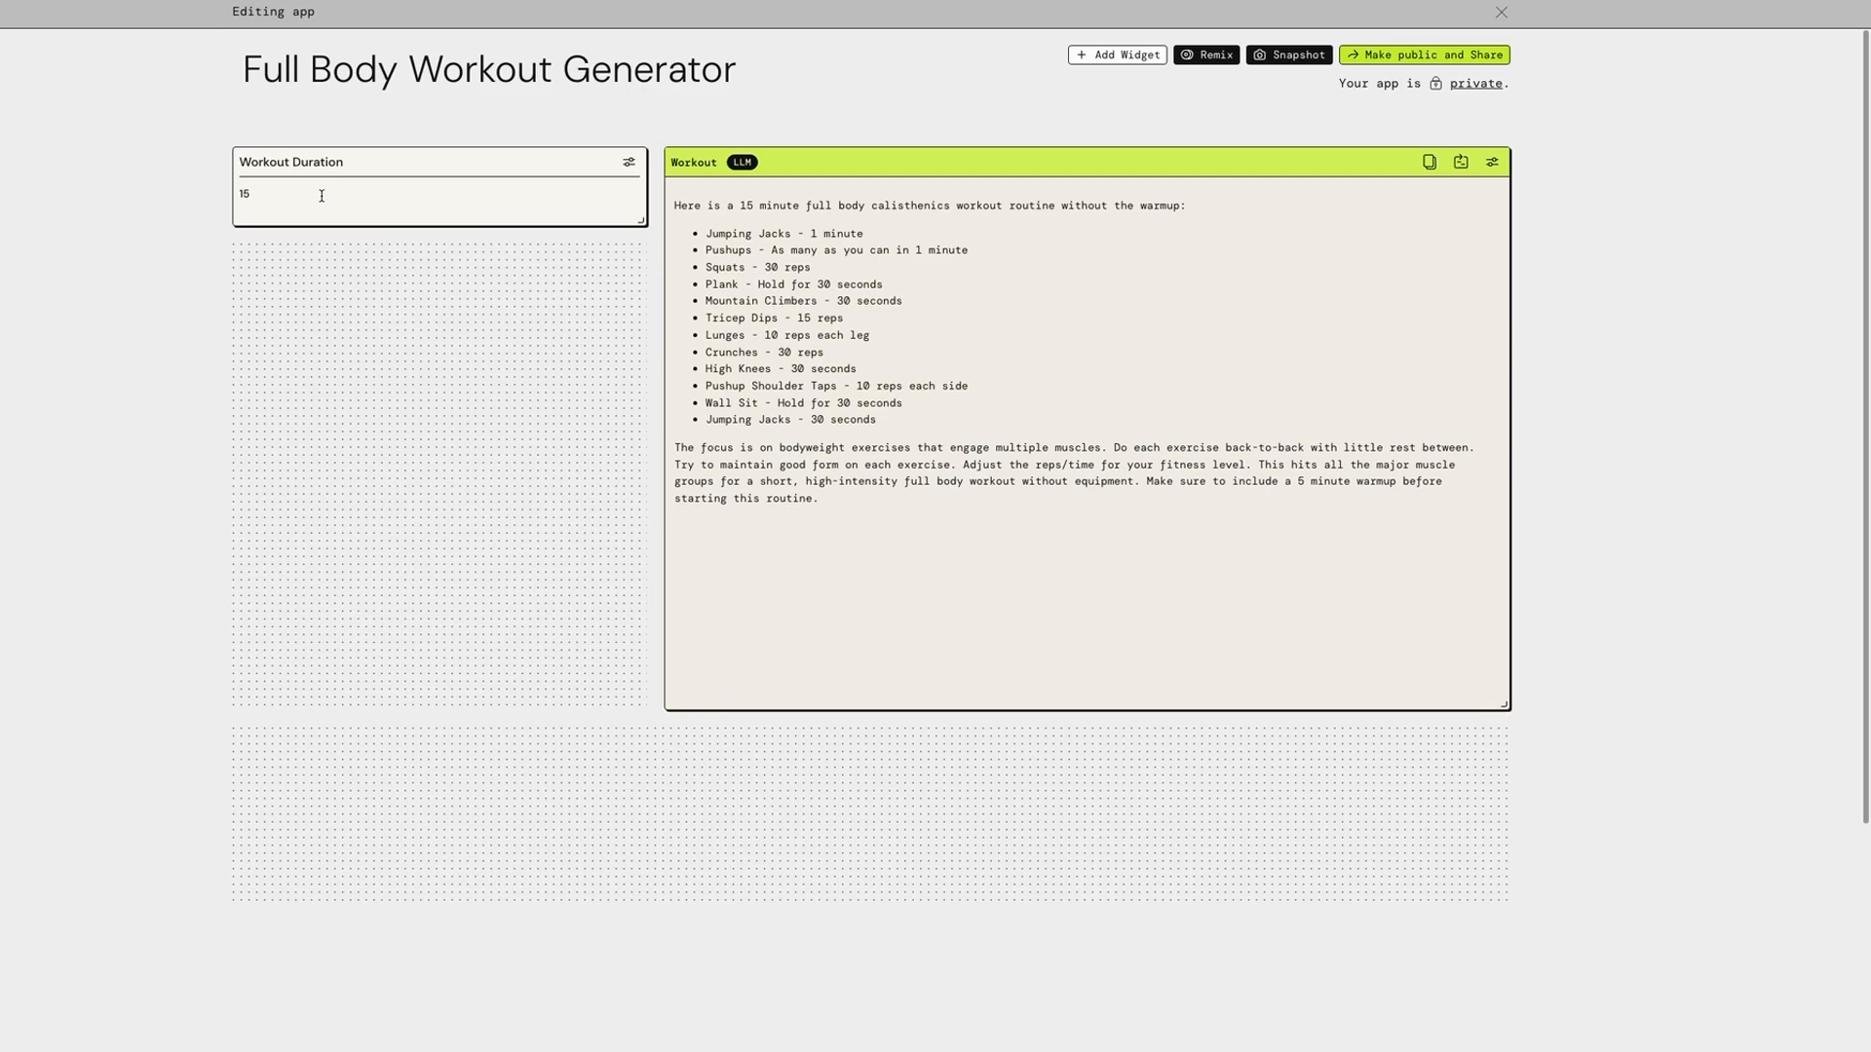
Open the Workout widget's settings and choose Claude from the available models
left_click(1493, 163)
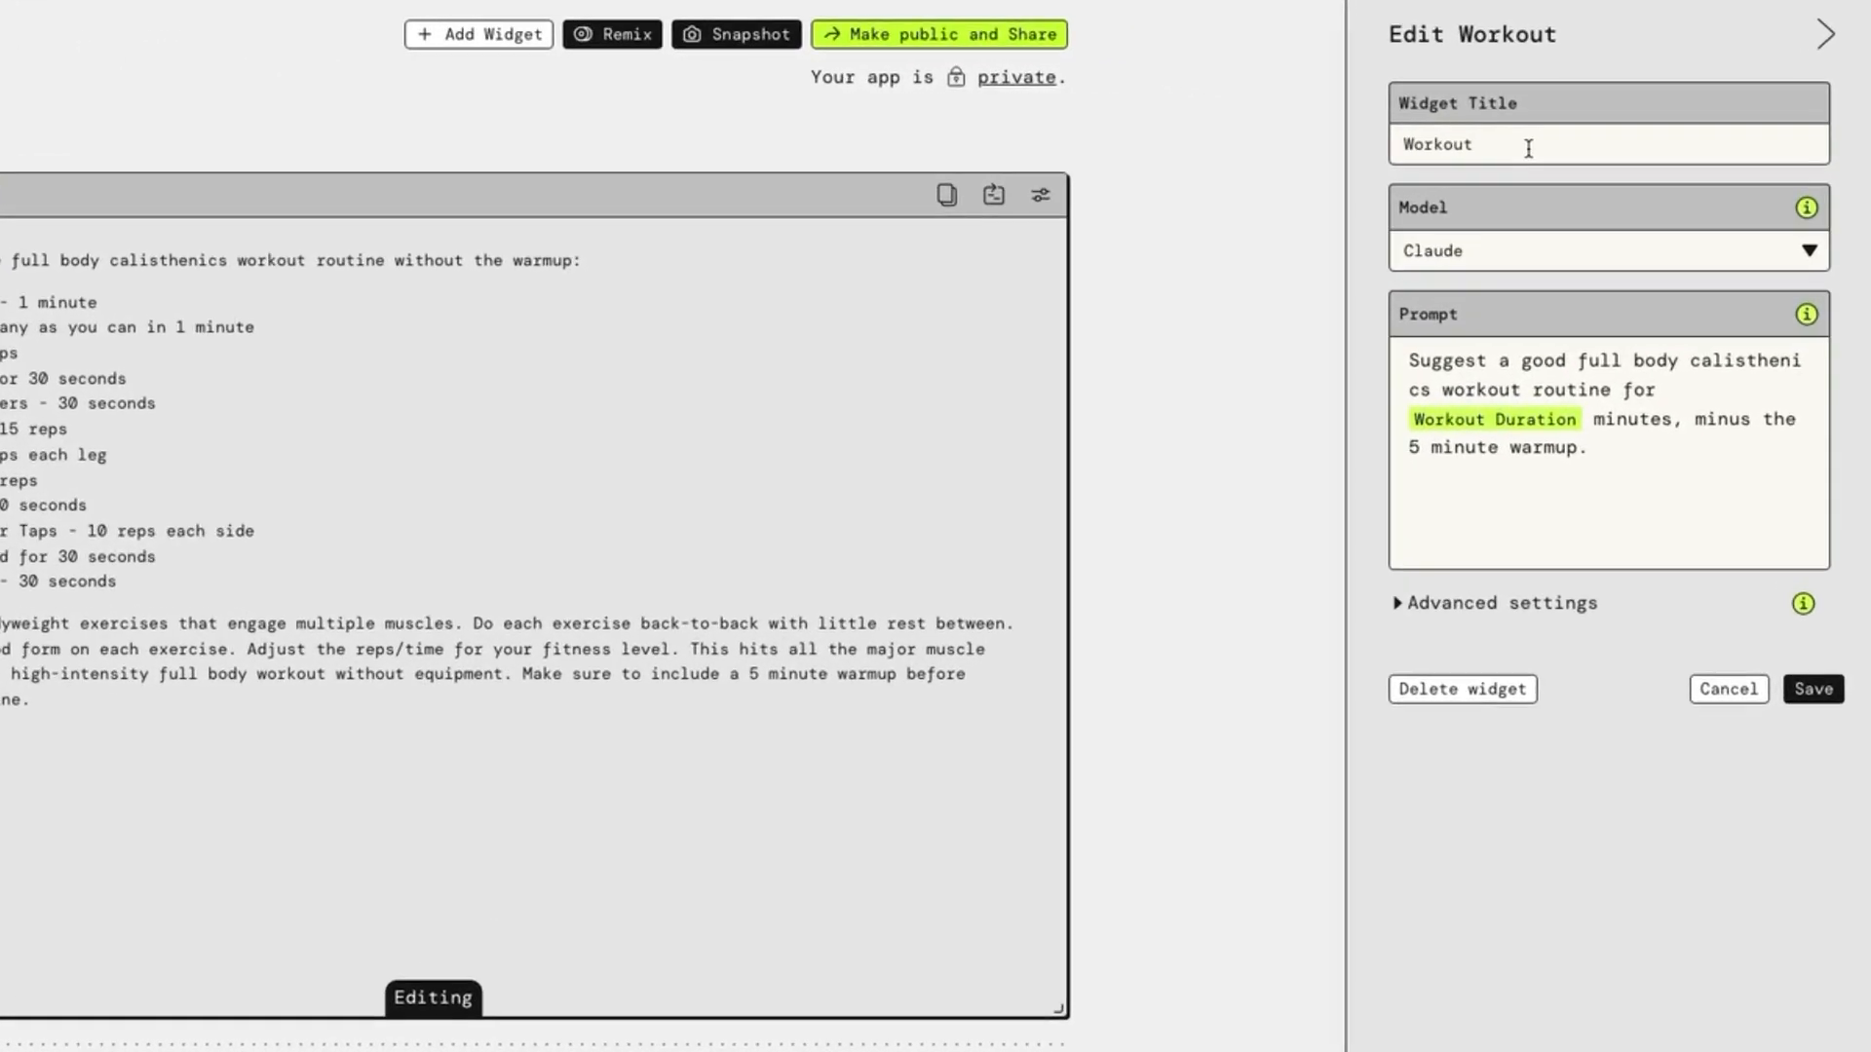
left_click(1555, 251)
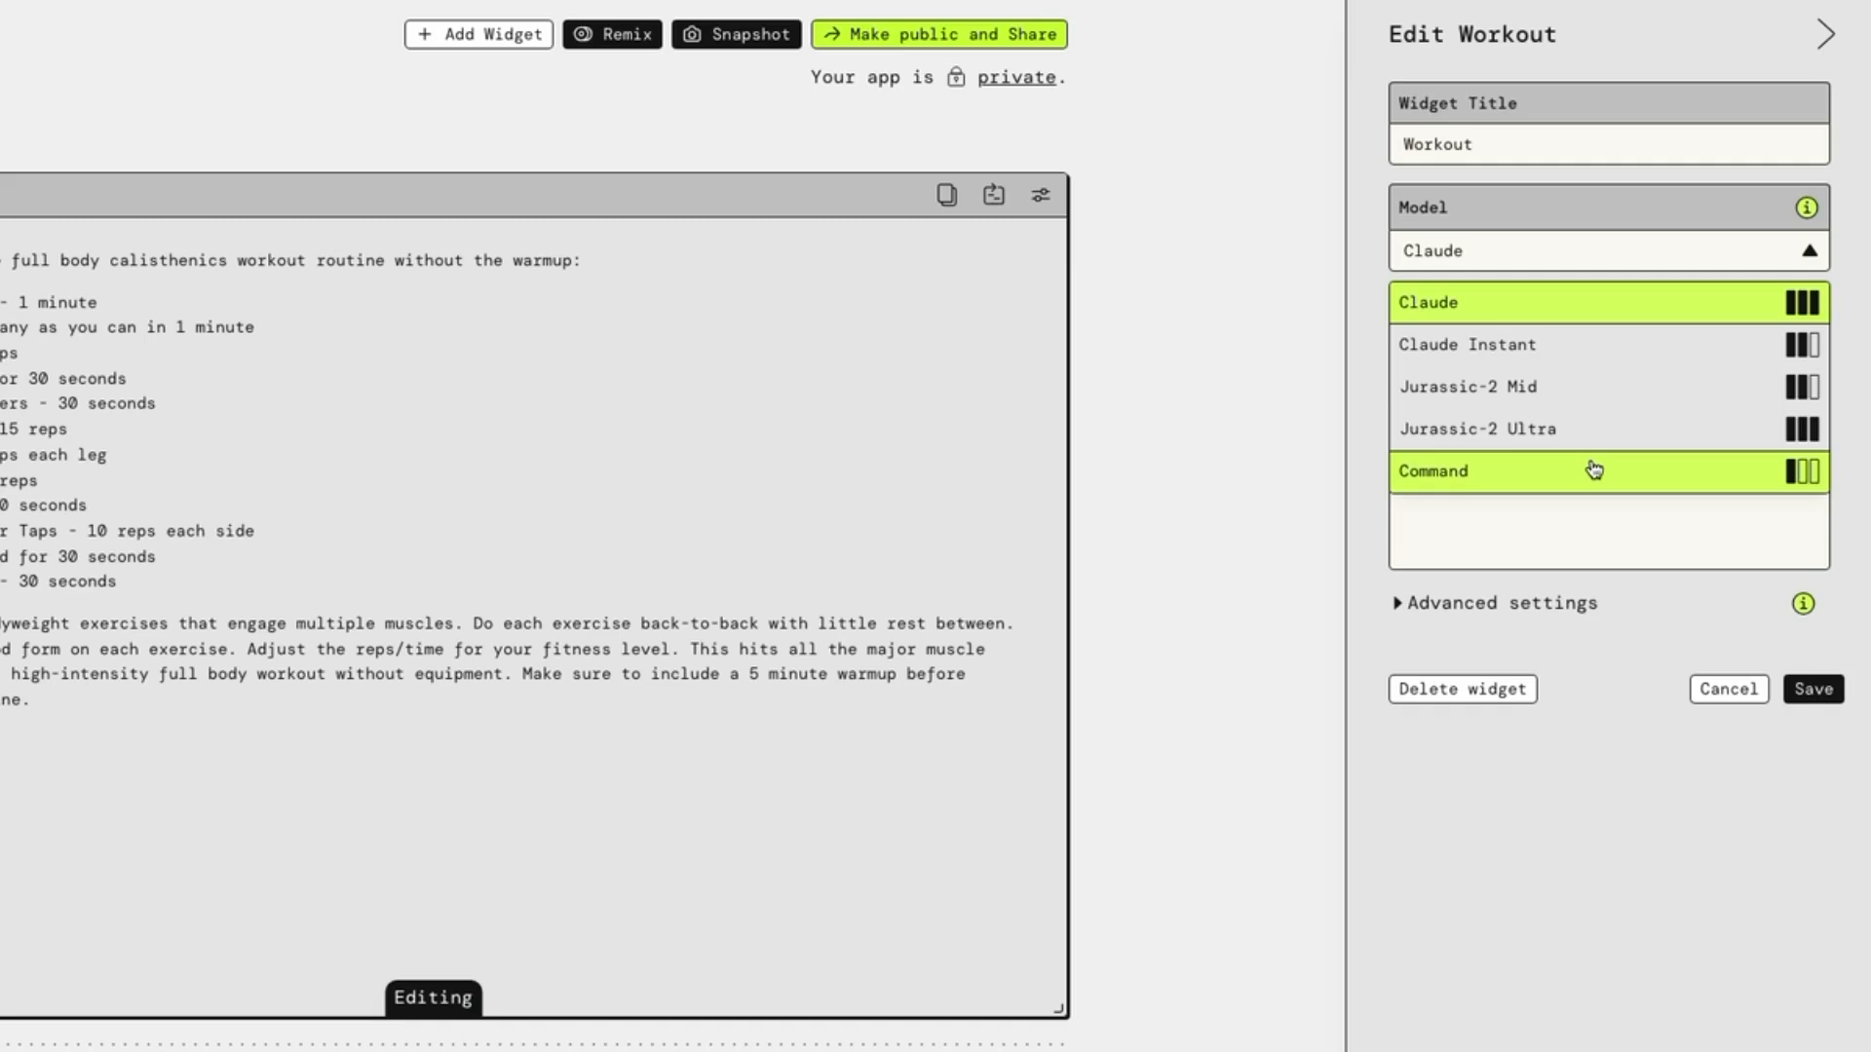
left_click(1598, 322)
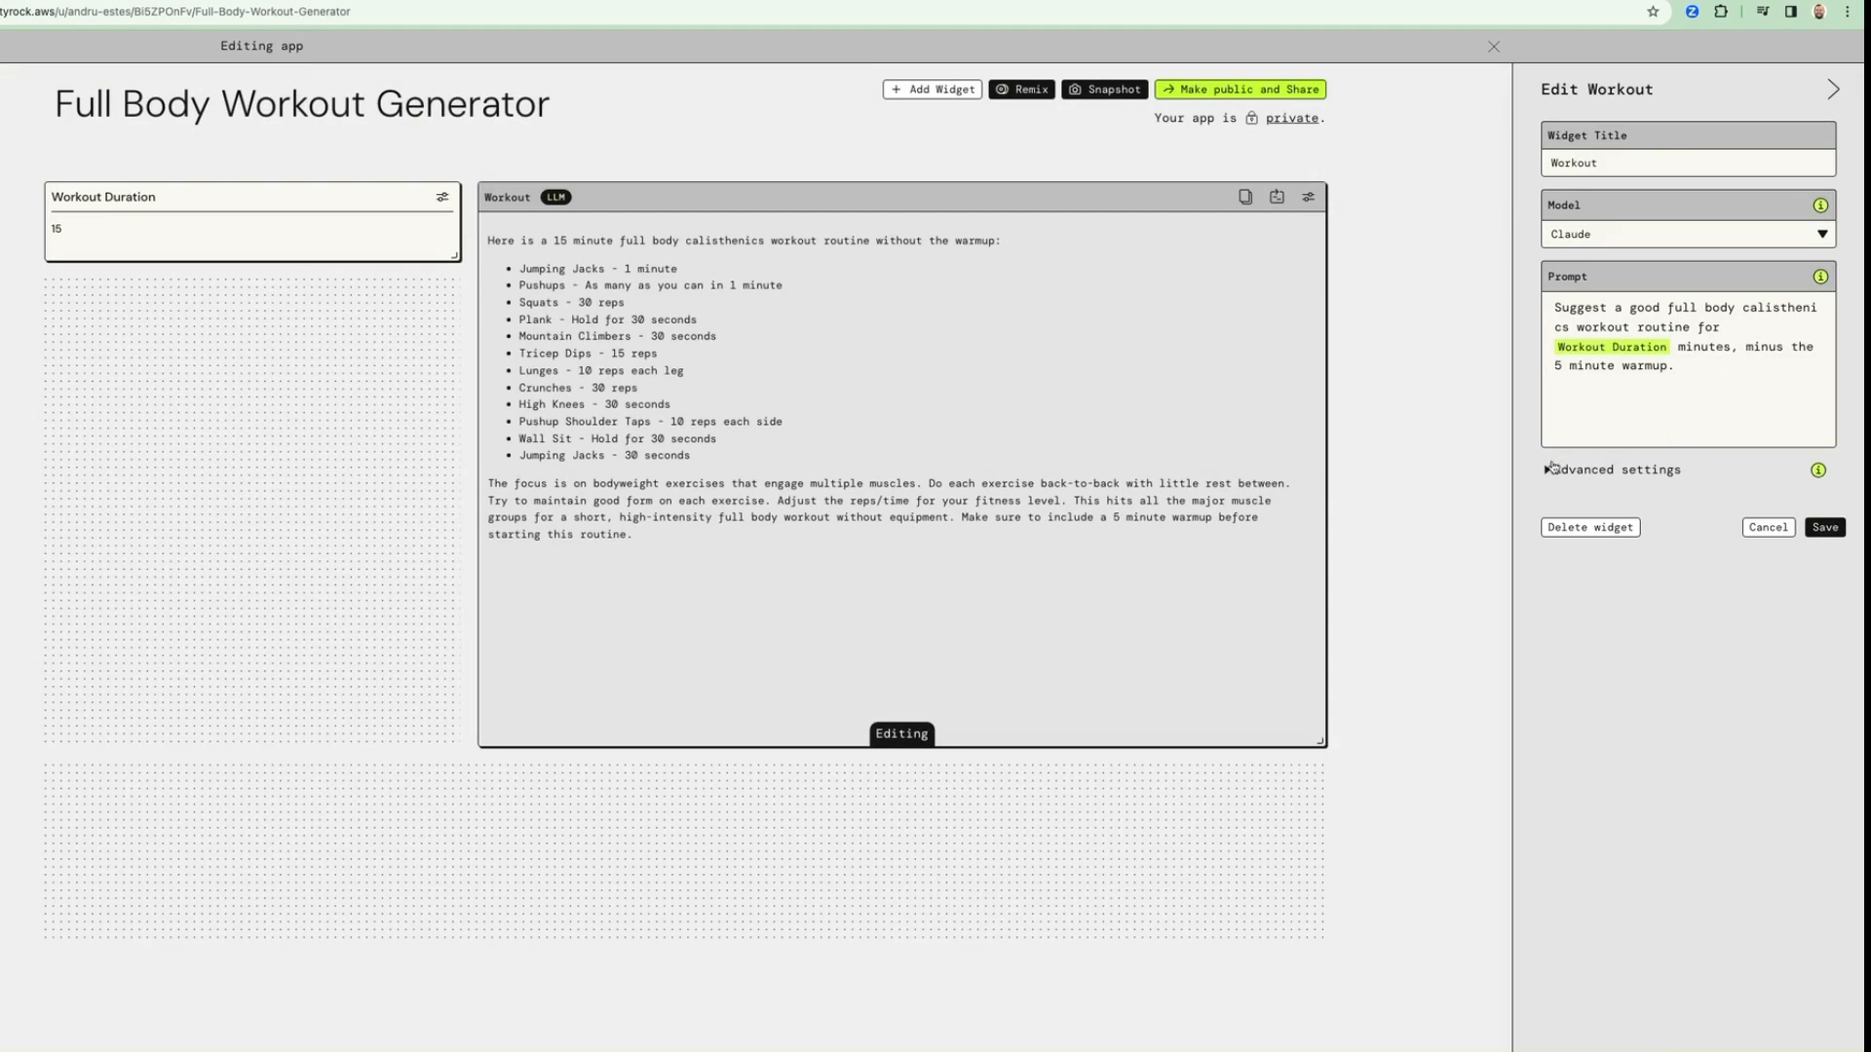
Set the Workout widget's temperature to 0.5 in the advanced settings and save the widget
left_click(1555, 469)
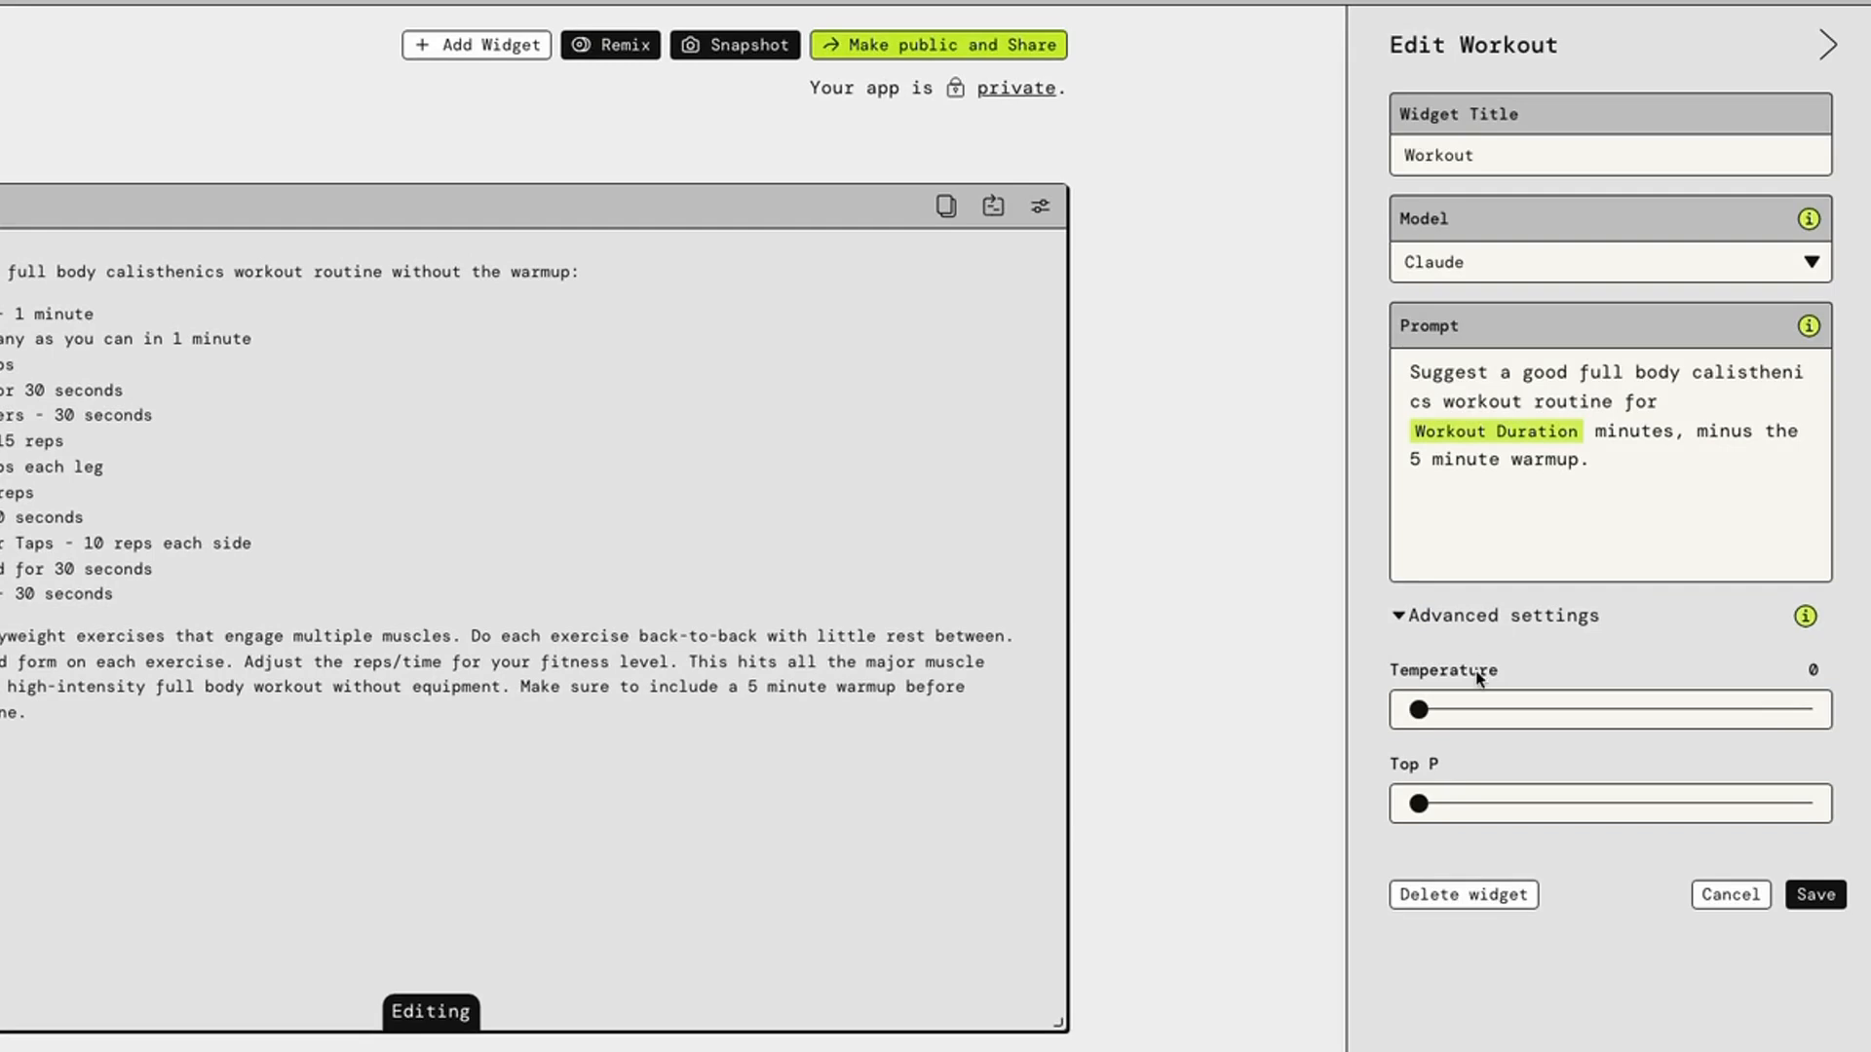
mouse_move(1430, 716)
left_mouse_down()
mouse_move(1856, 712)
mouse_move(1441, 712)
left_mouse_up()
left_click(1612, 710)
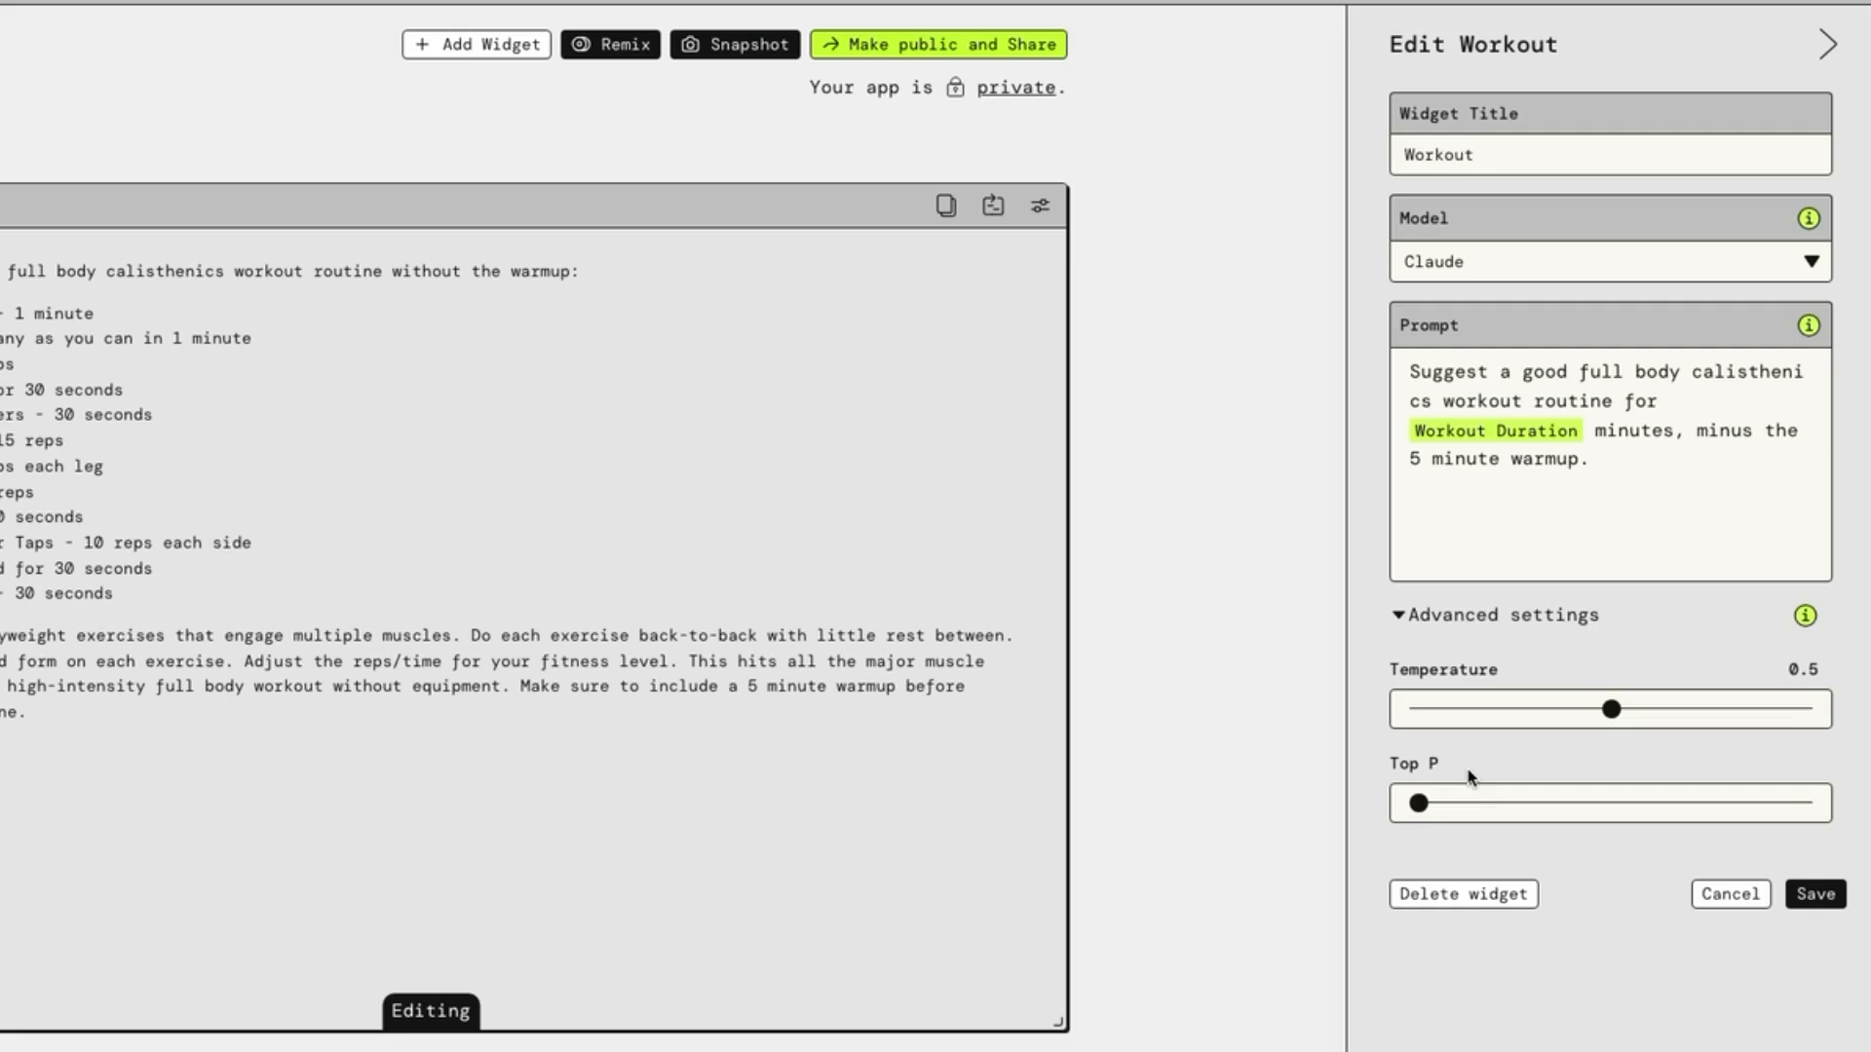
left_click(1613, 716)
left_click(1815, 893)
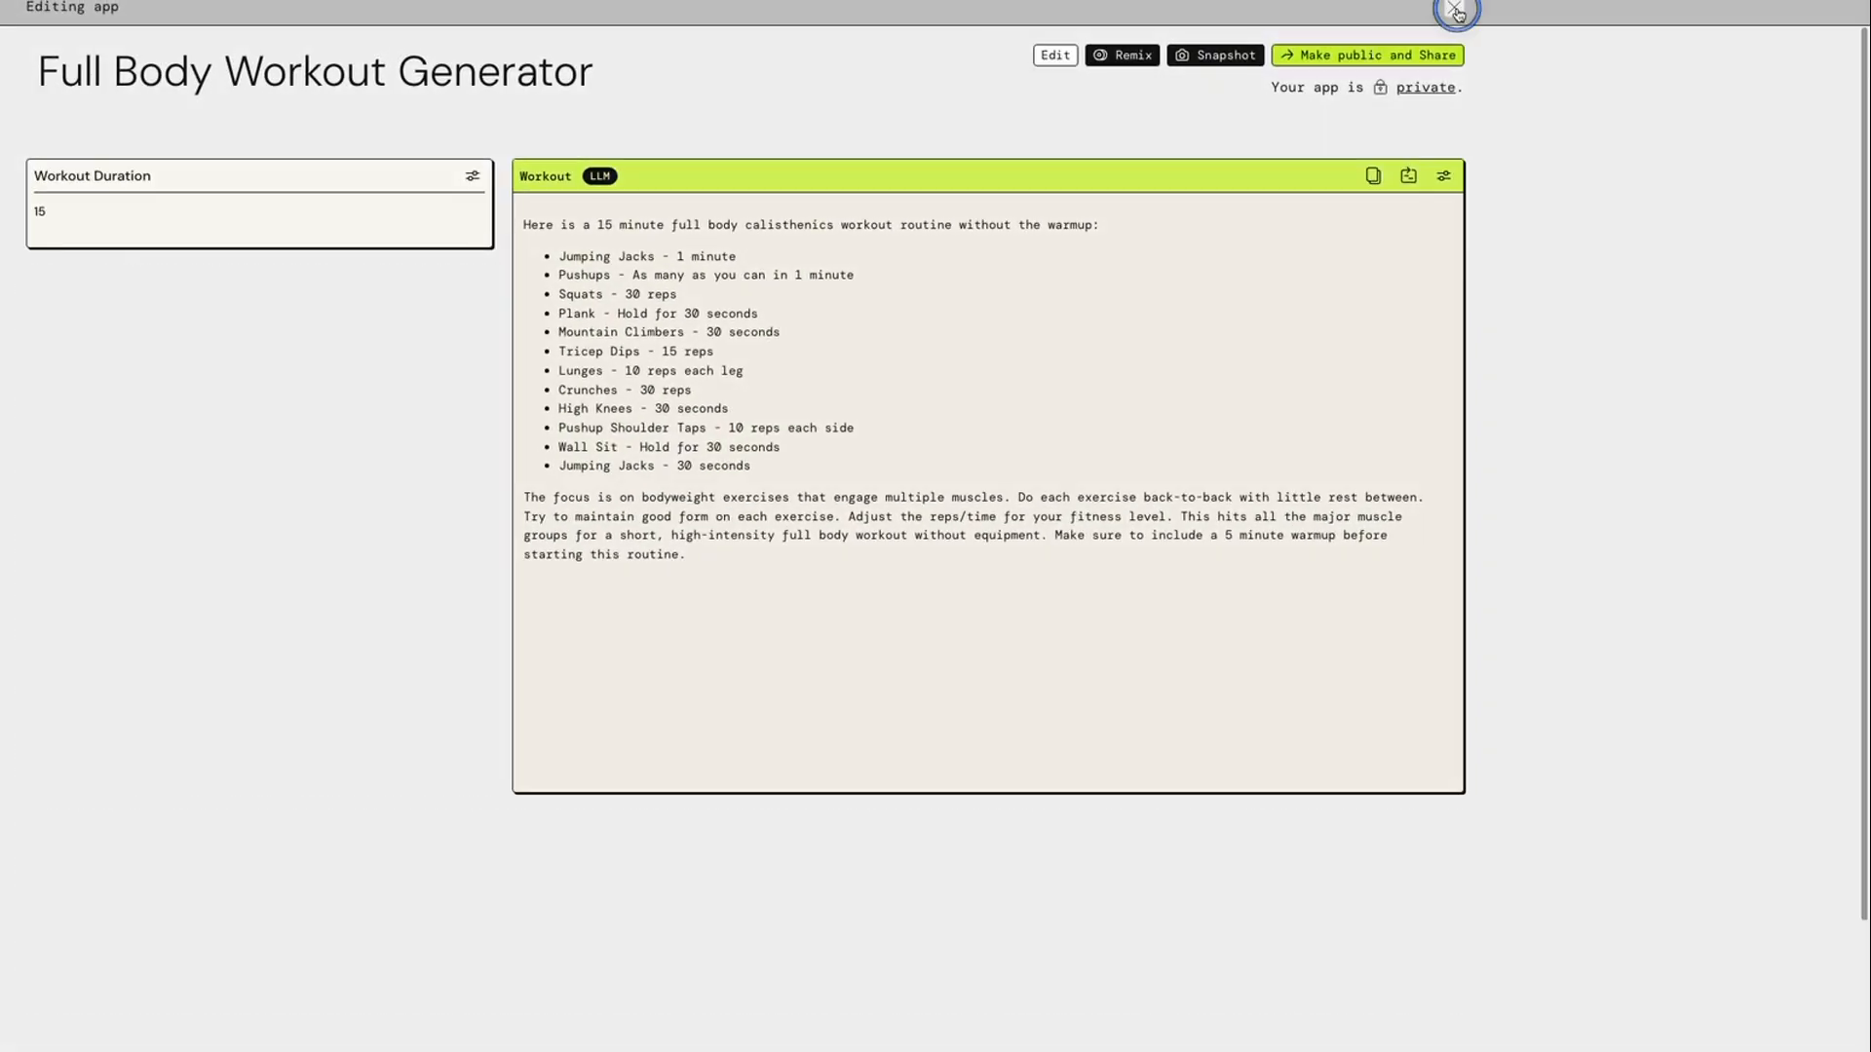
Leave editing mode and change the workout duration to 30 minutes
left_click(1455, 10)
triple_click(314, 207)
type("30")
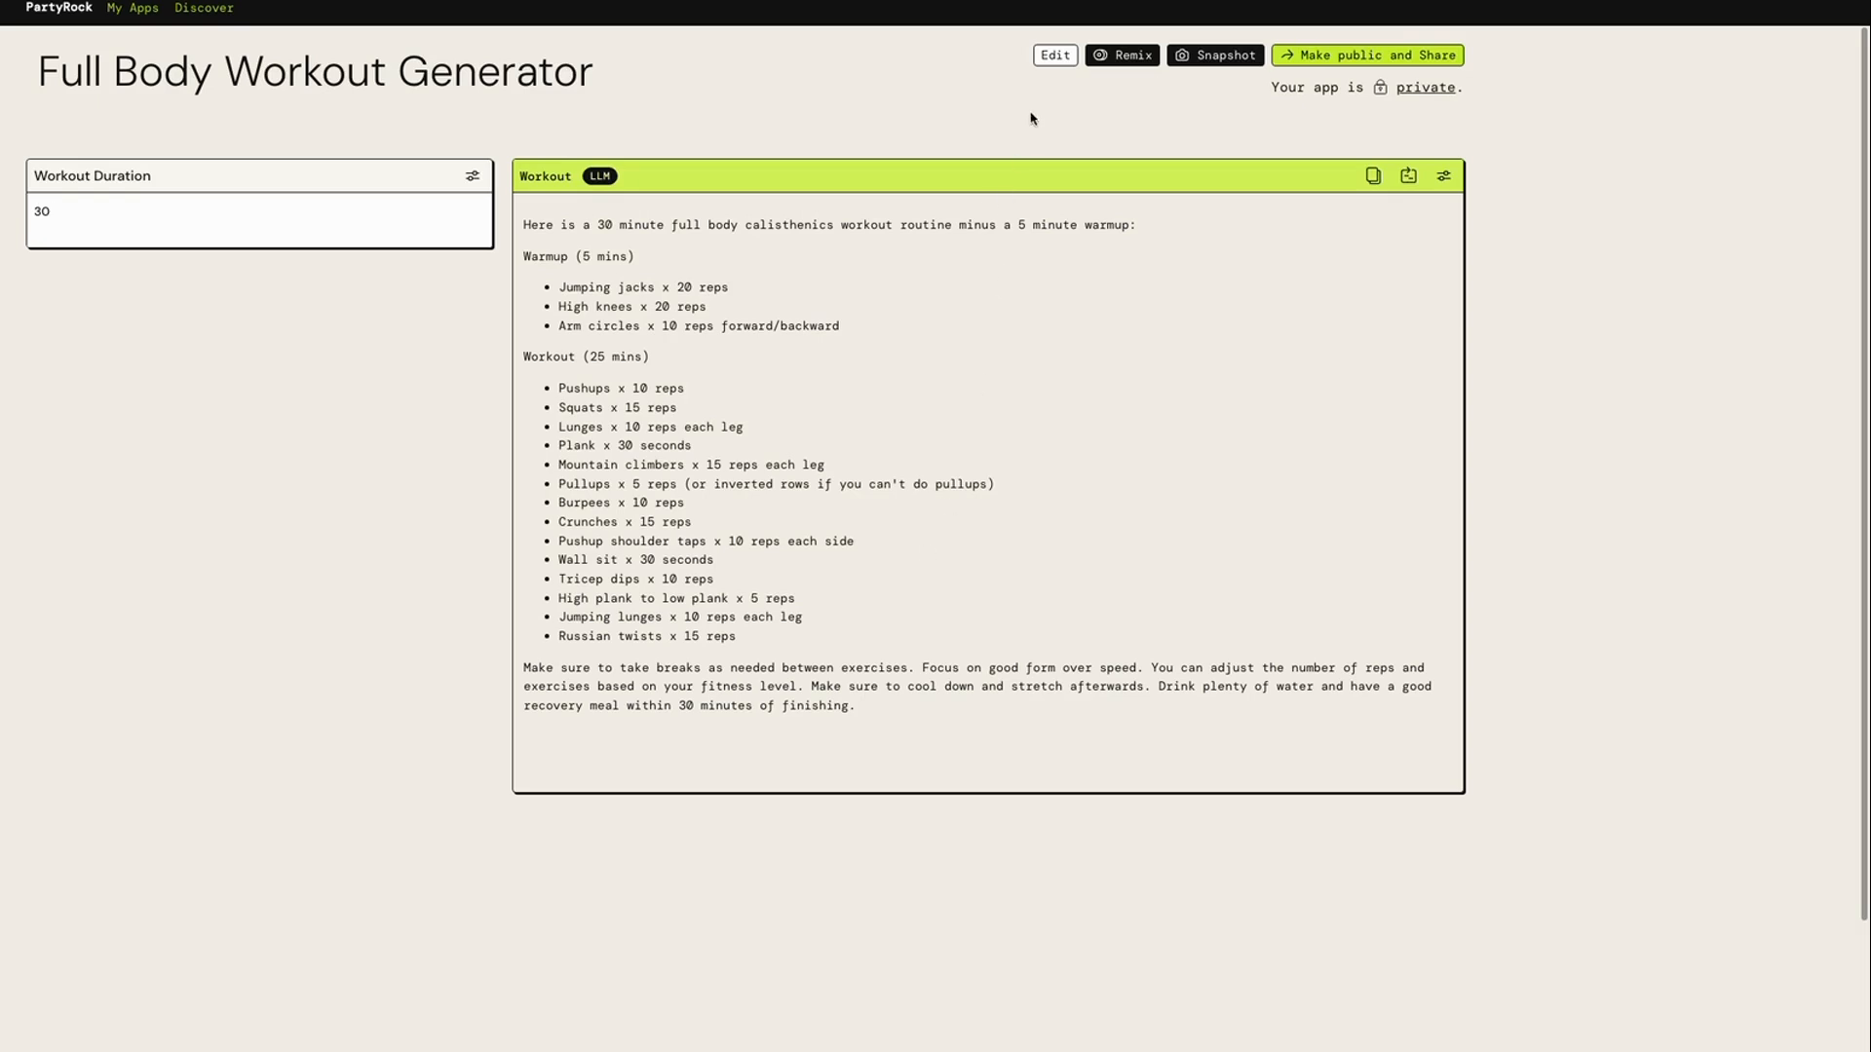
Return to editing mode, add a User Input widget below Workout Duration, and resize it to fit the same column
left_click(1056, 56)
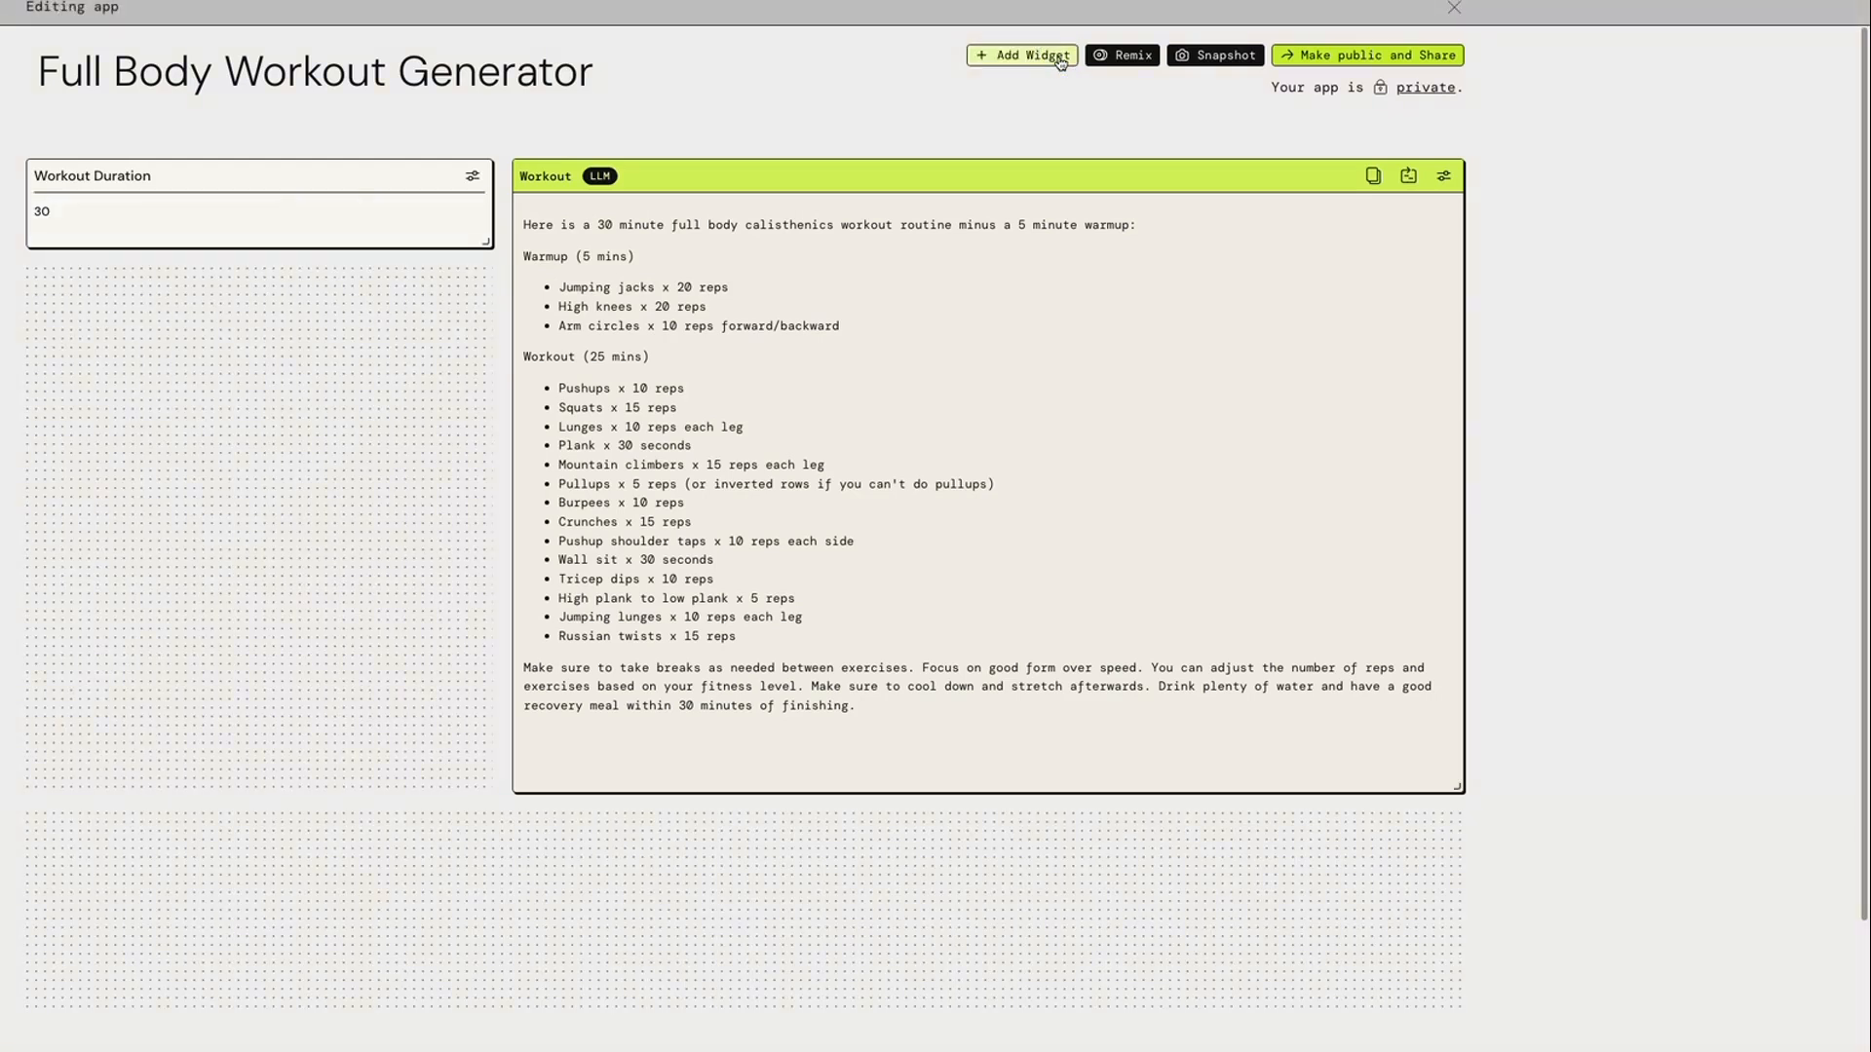
left_click(1030, 61)
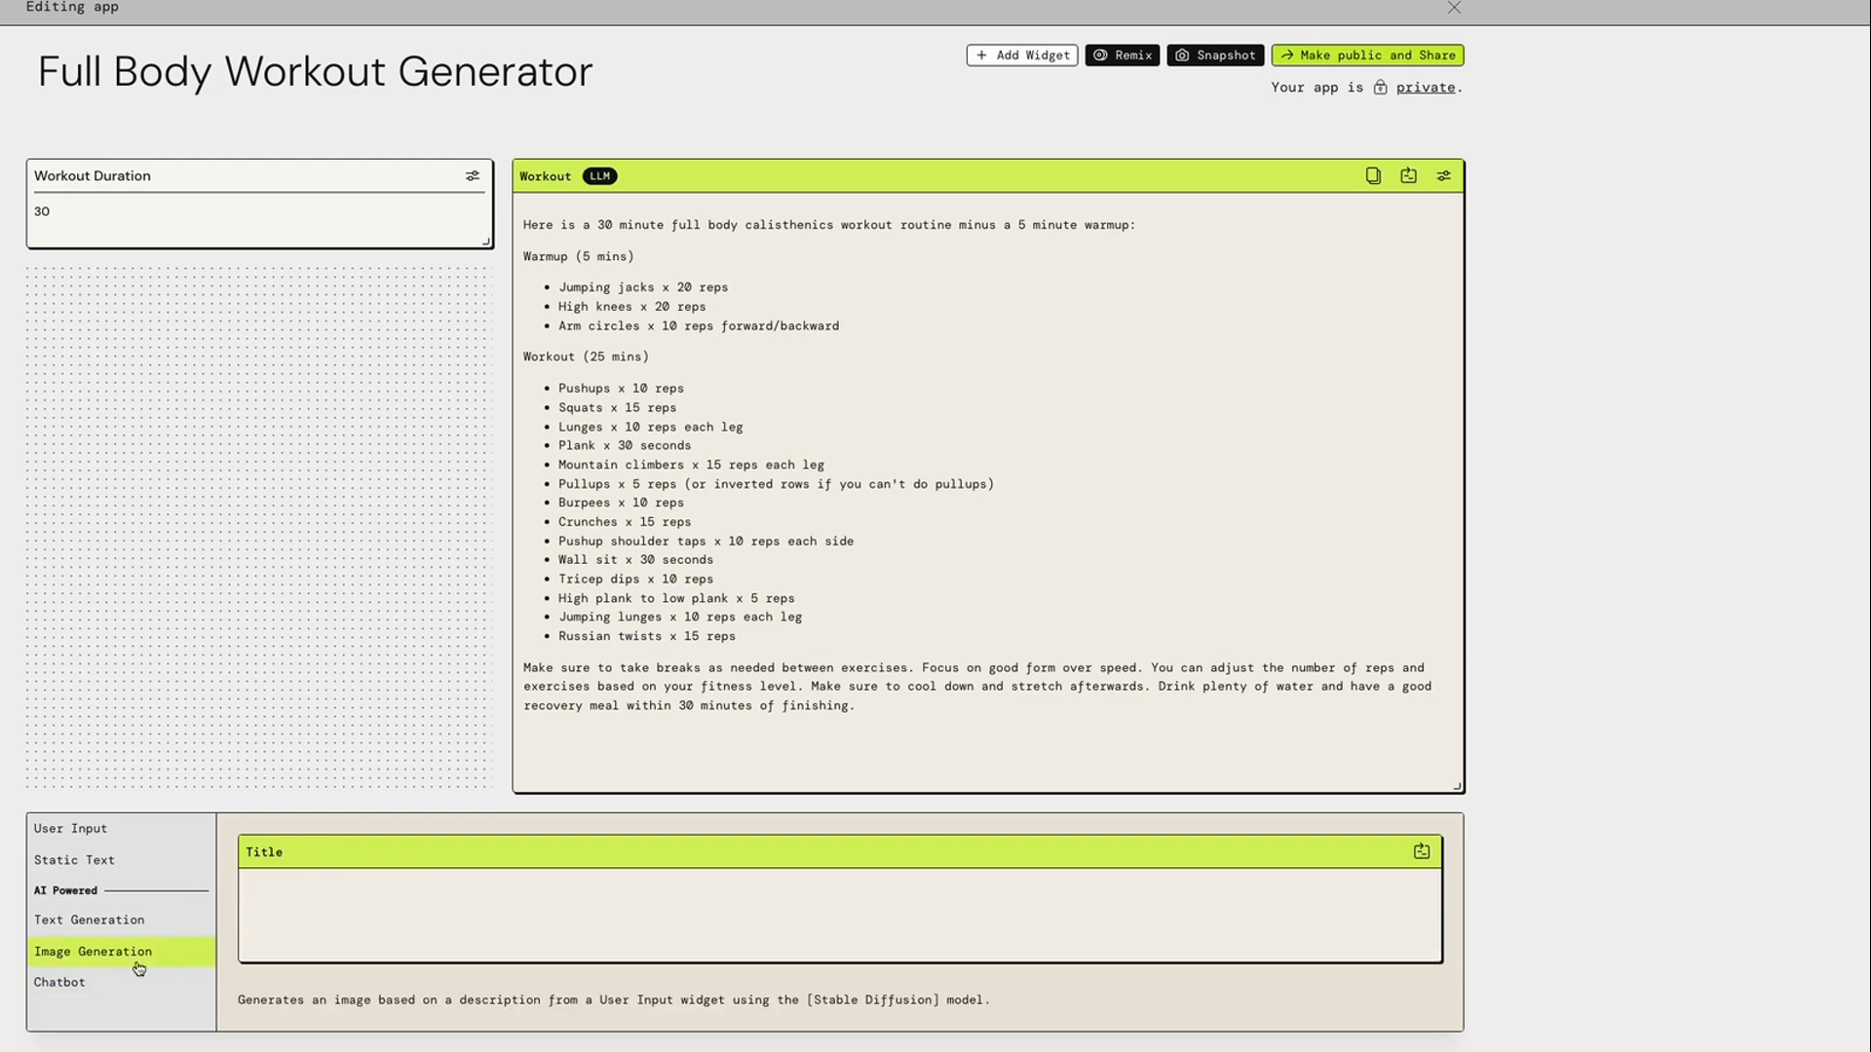
left_click(139, 838)
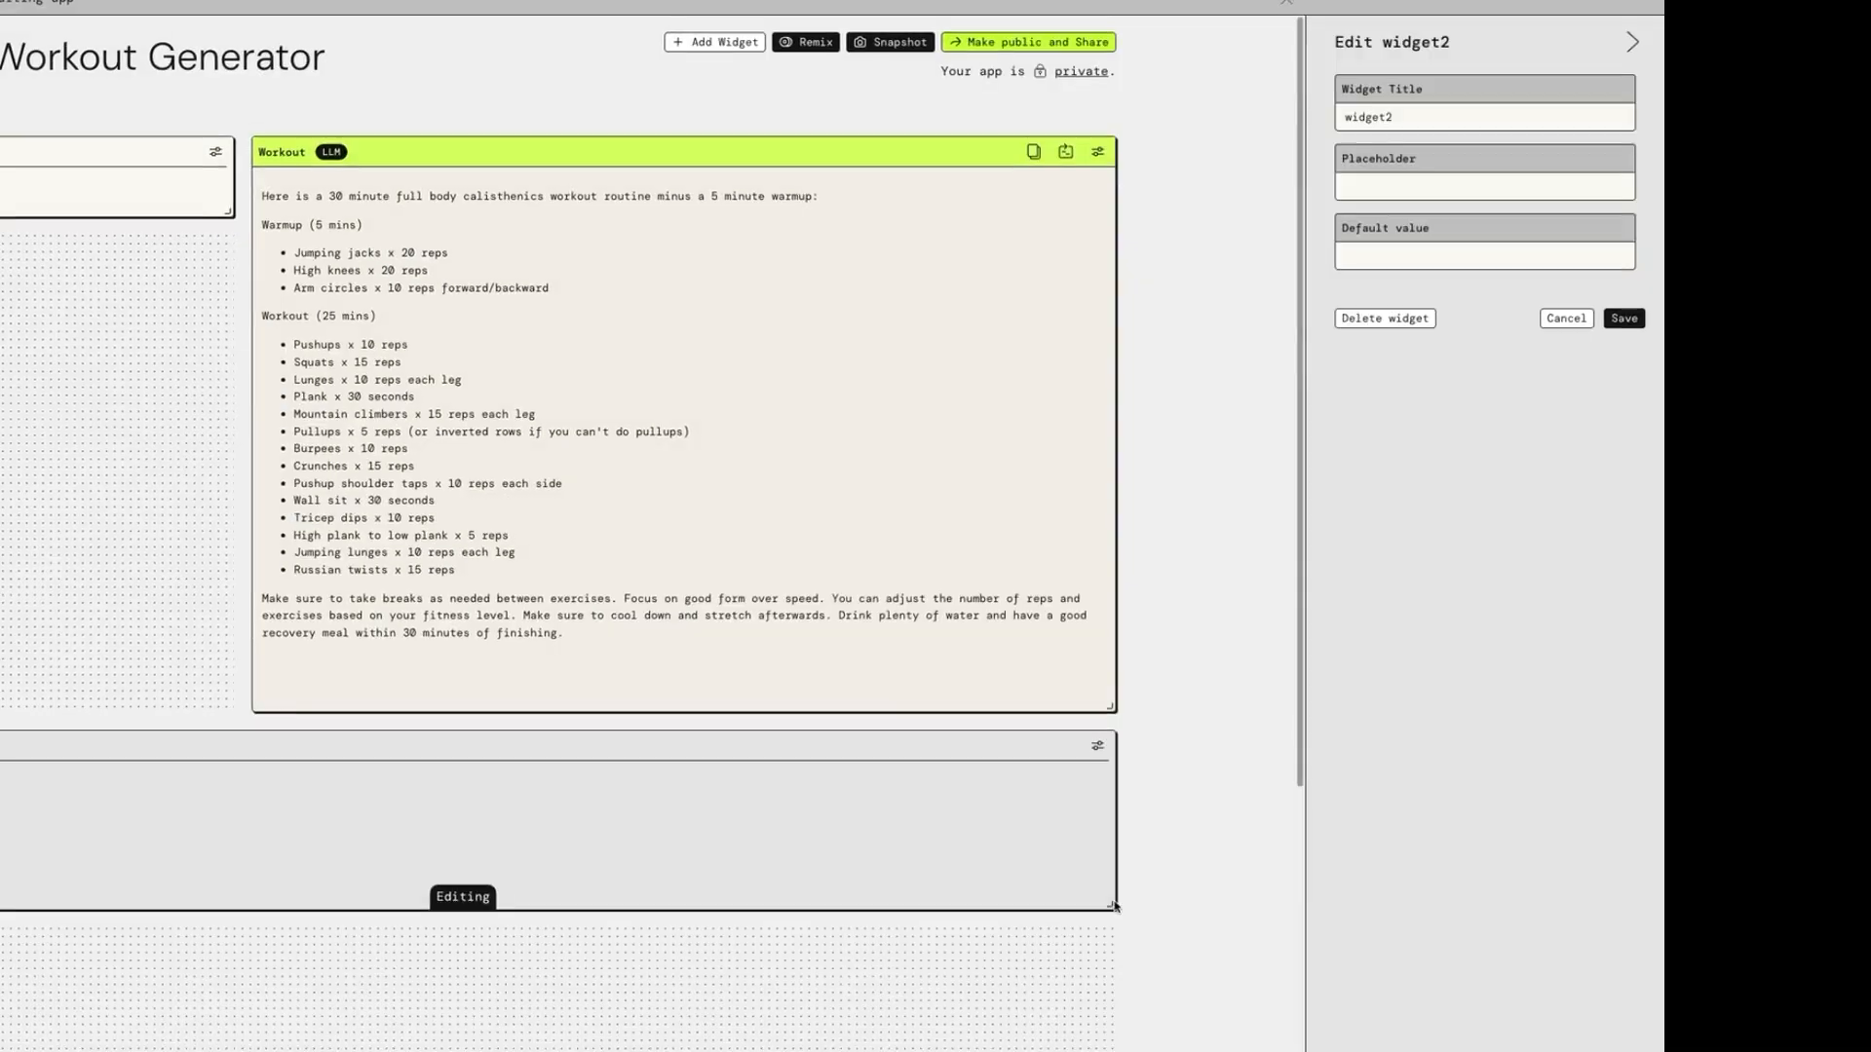
left_click_drag(1115, 907, 254, 365)
left_click_drag(467, 387, 451, 383)
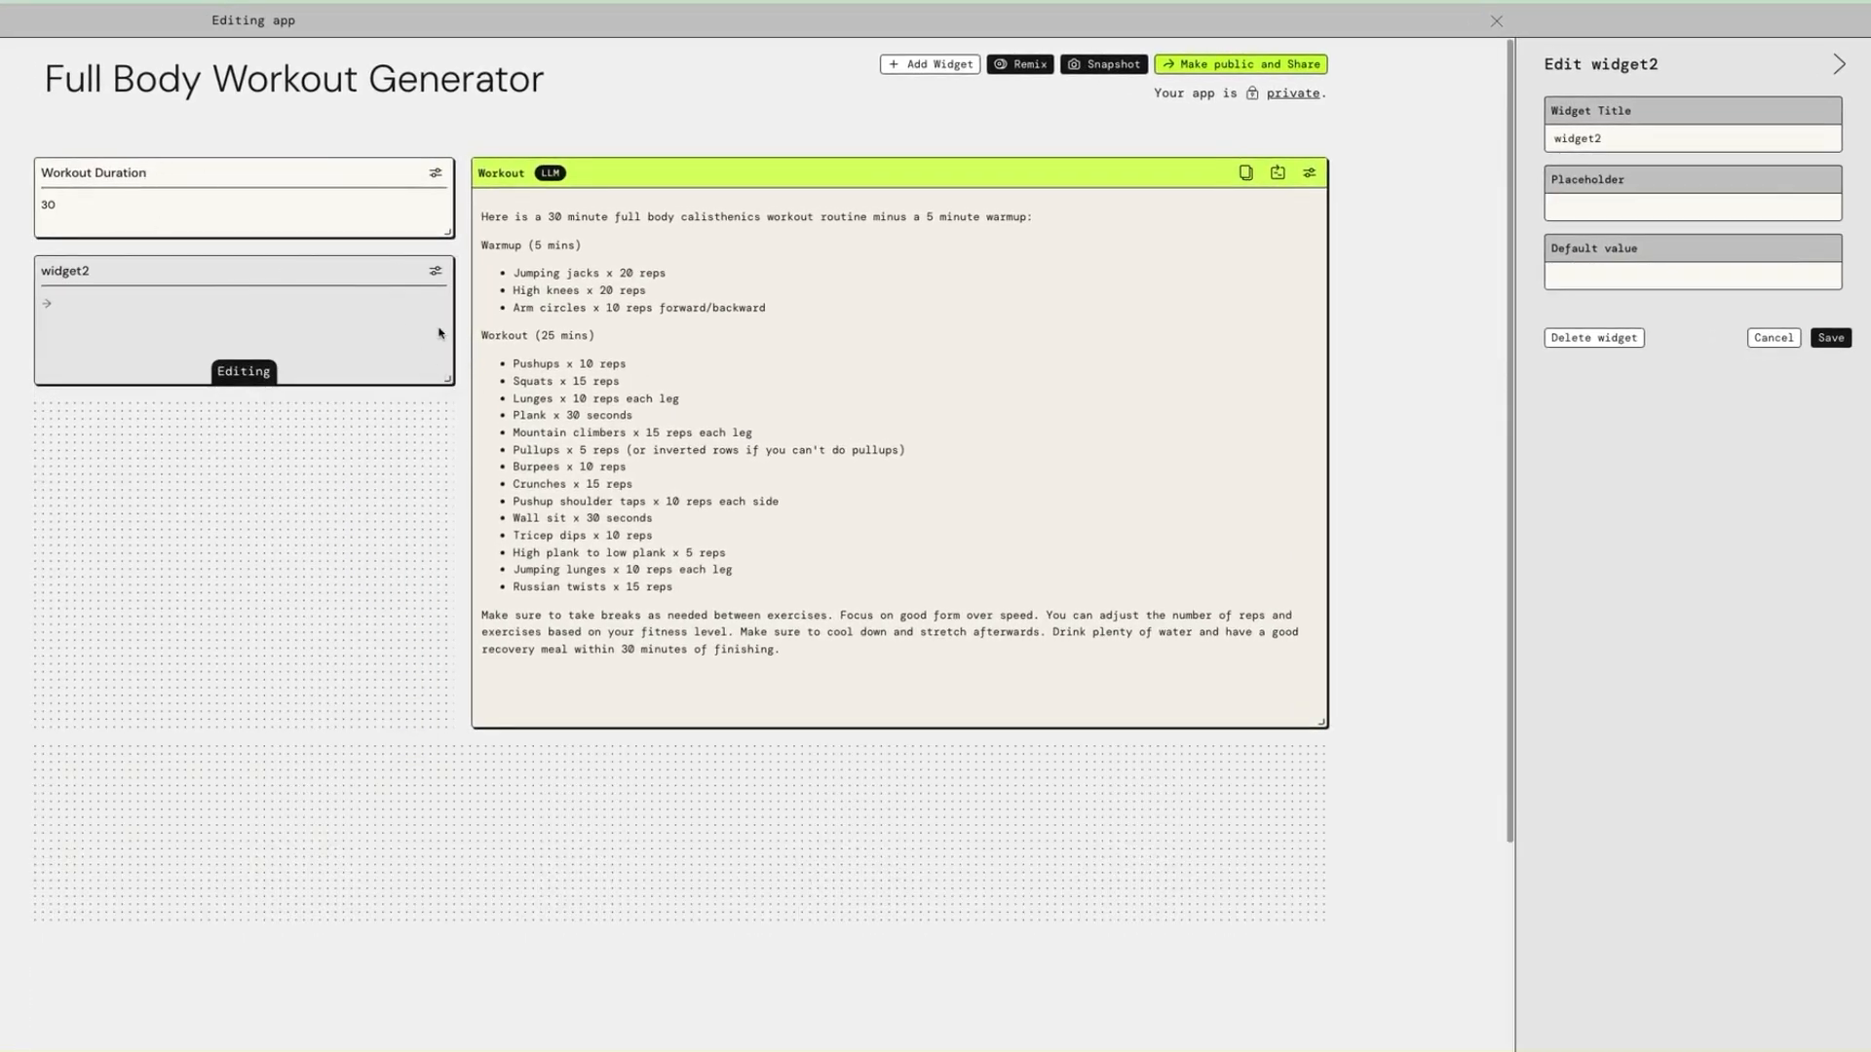
Title the new input widget "weight", set its placeholder to "Enter your goal weight in pounds (lbs)", save it, and match its size to Workout Duration
double_click(1580, 139)
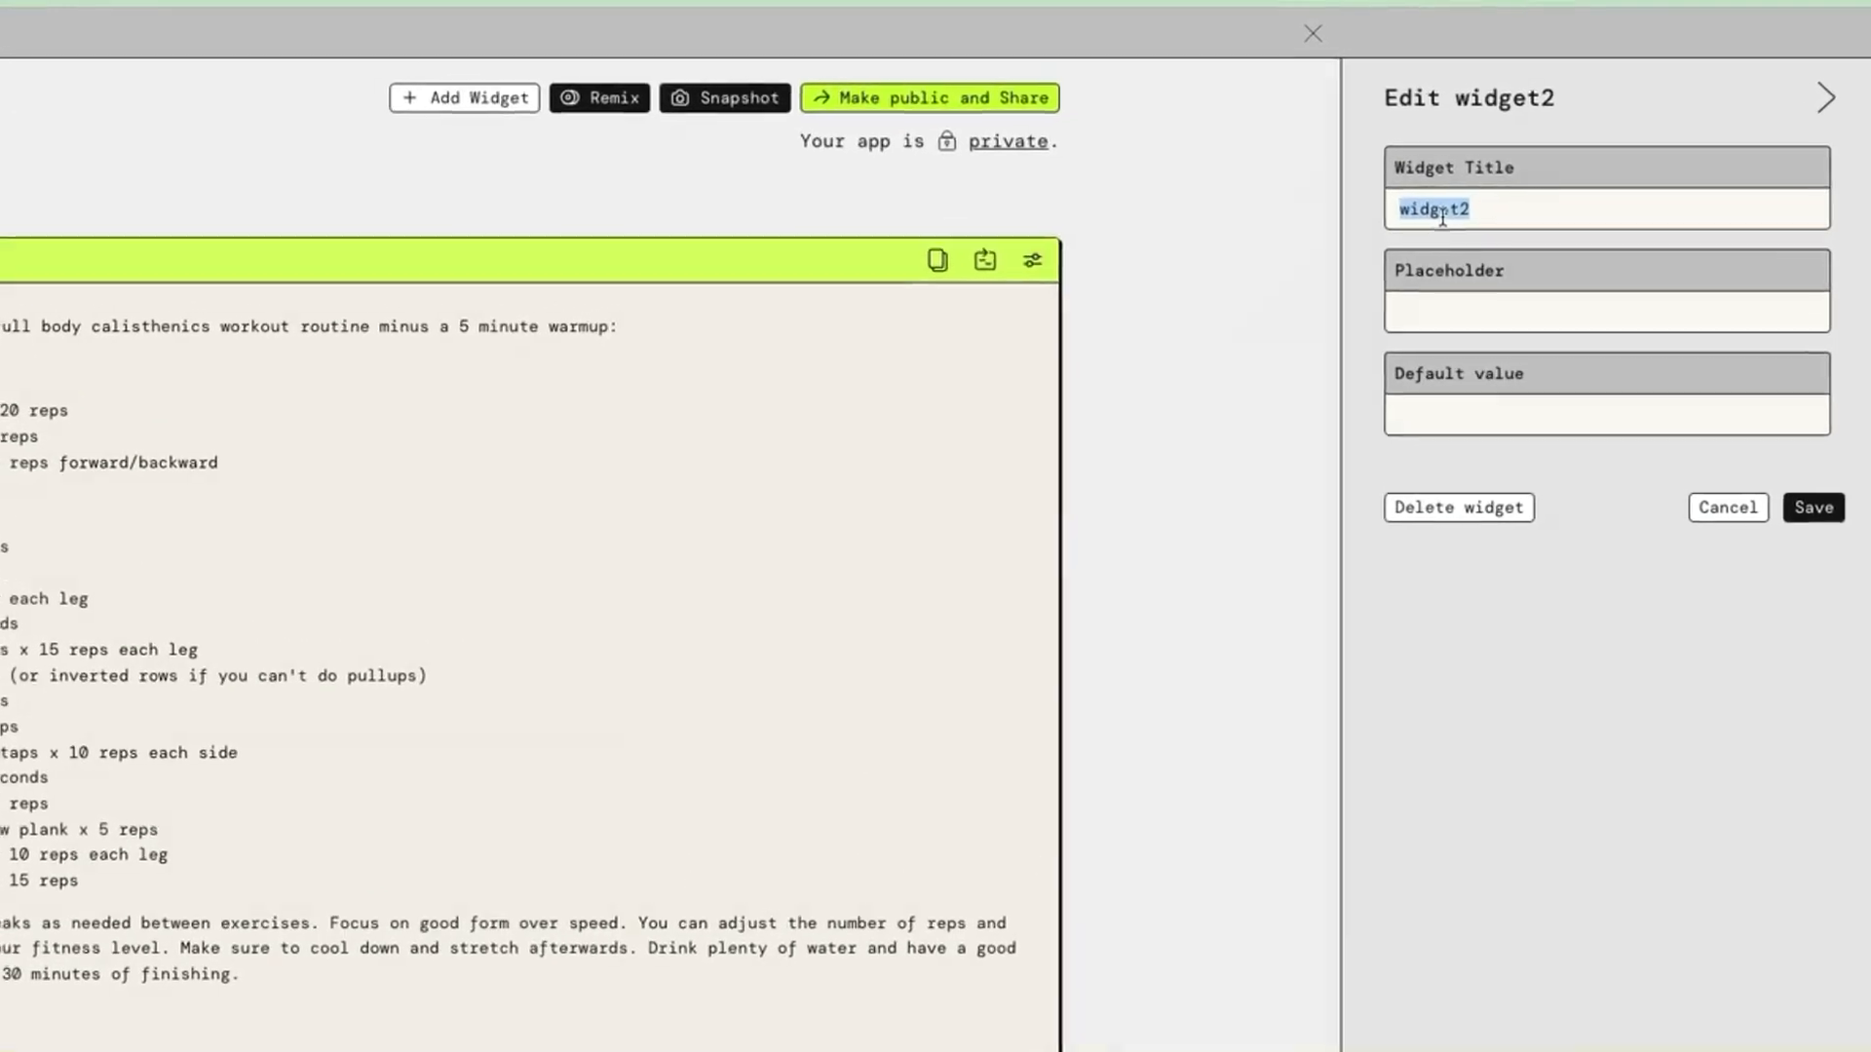
type("weight")
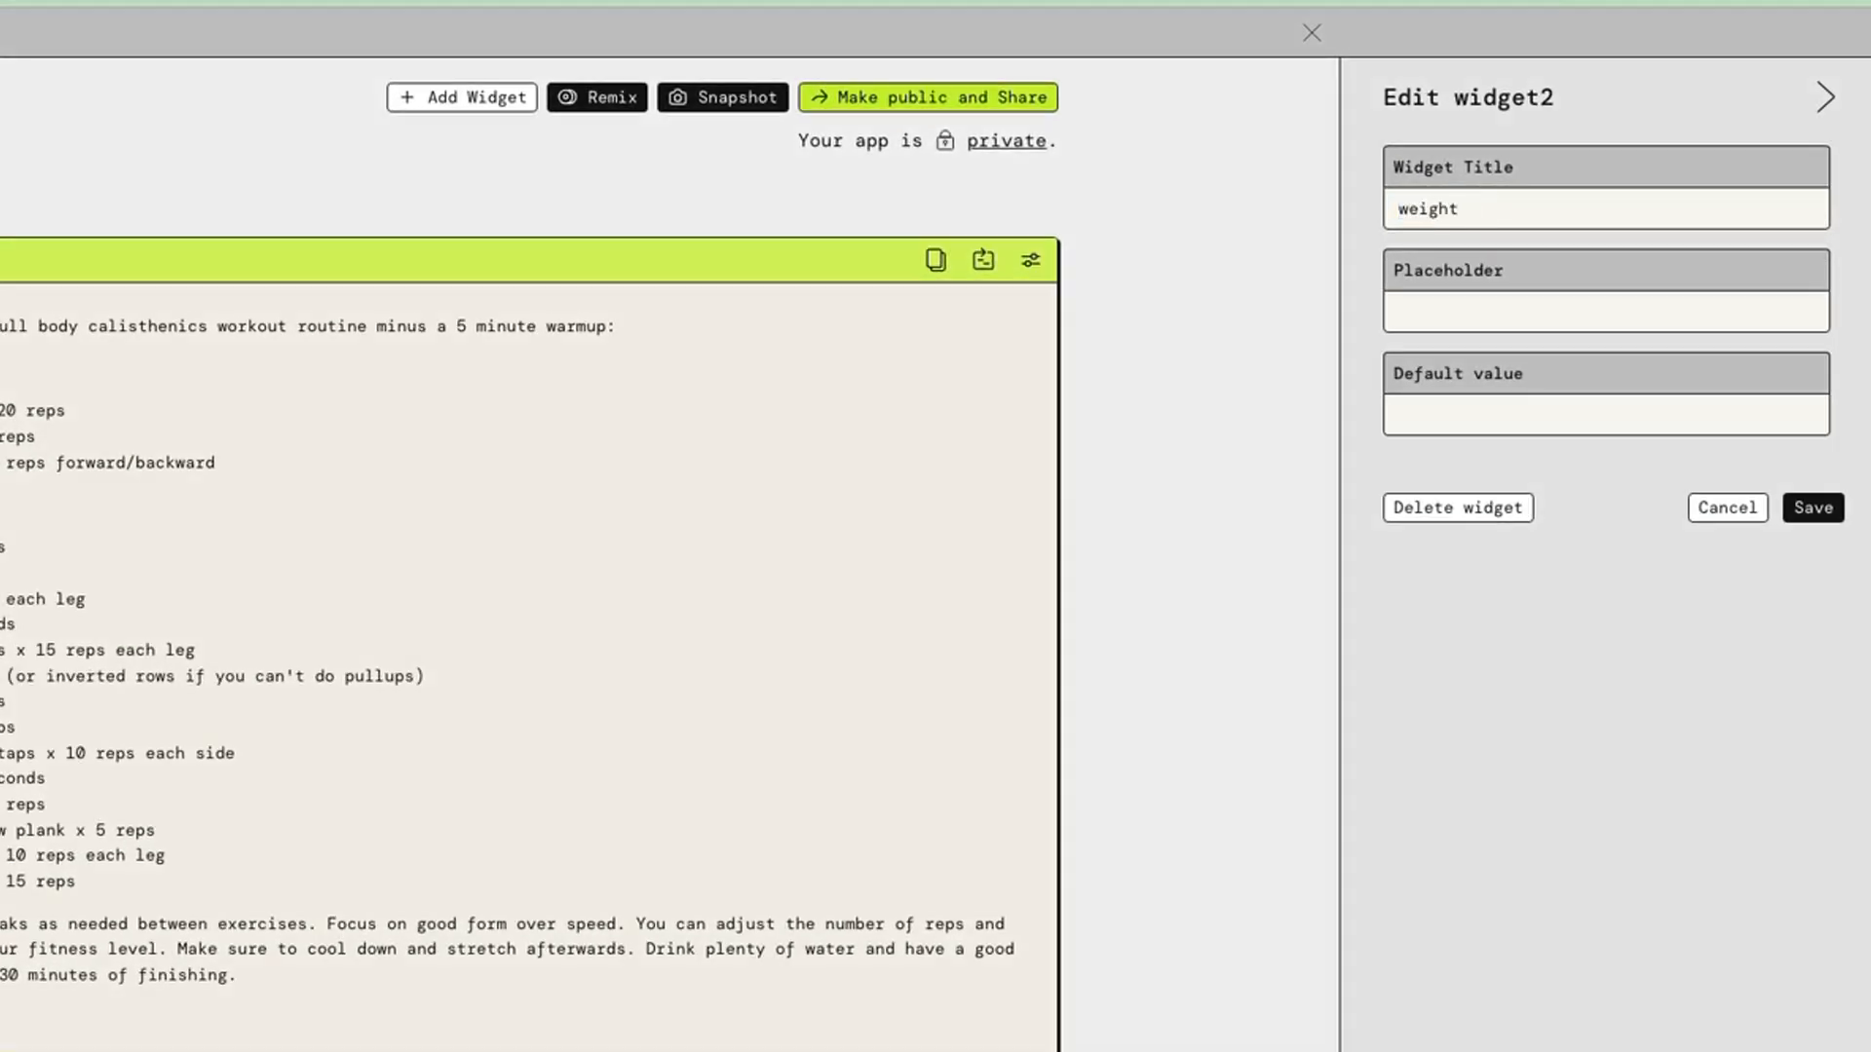
left_click(1513, 306)
type("Enter your goal weight in pounds (lbs)")
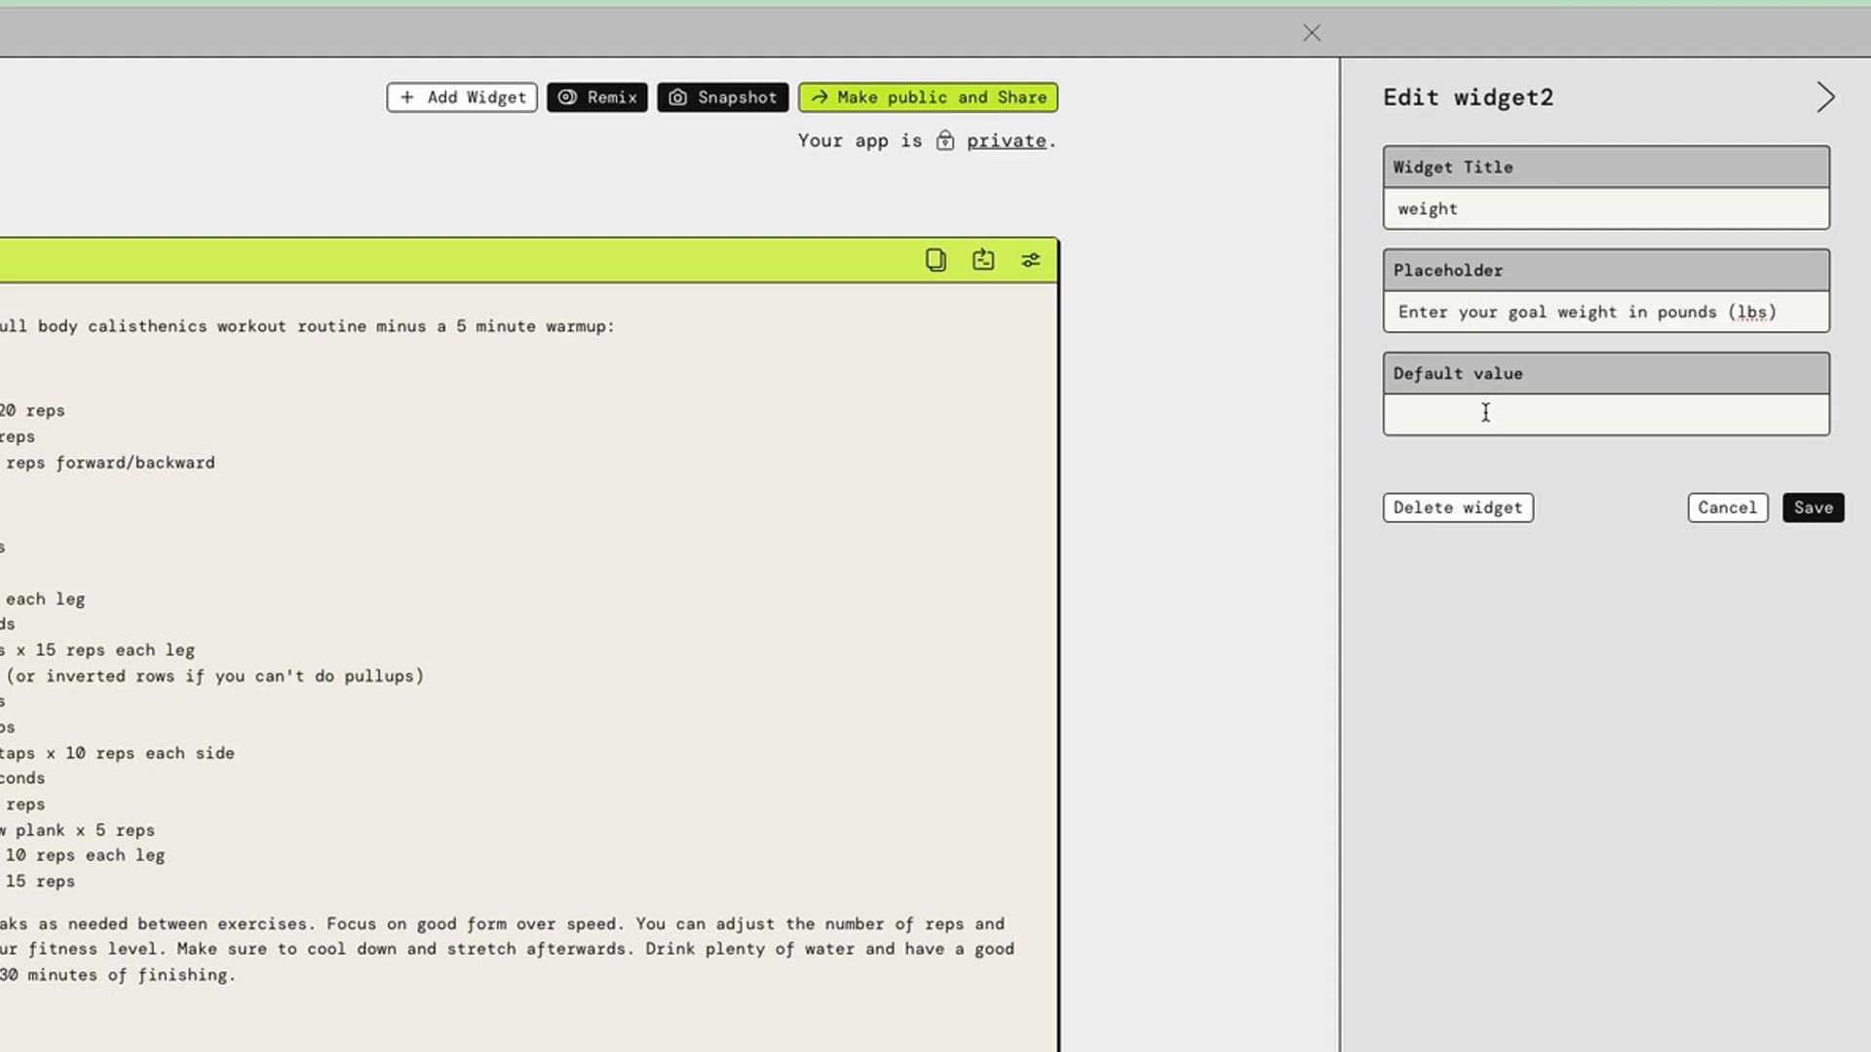
left_click(1500, 416)
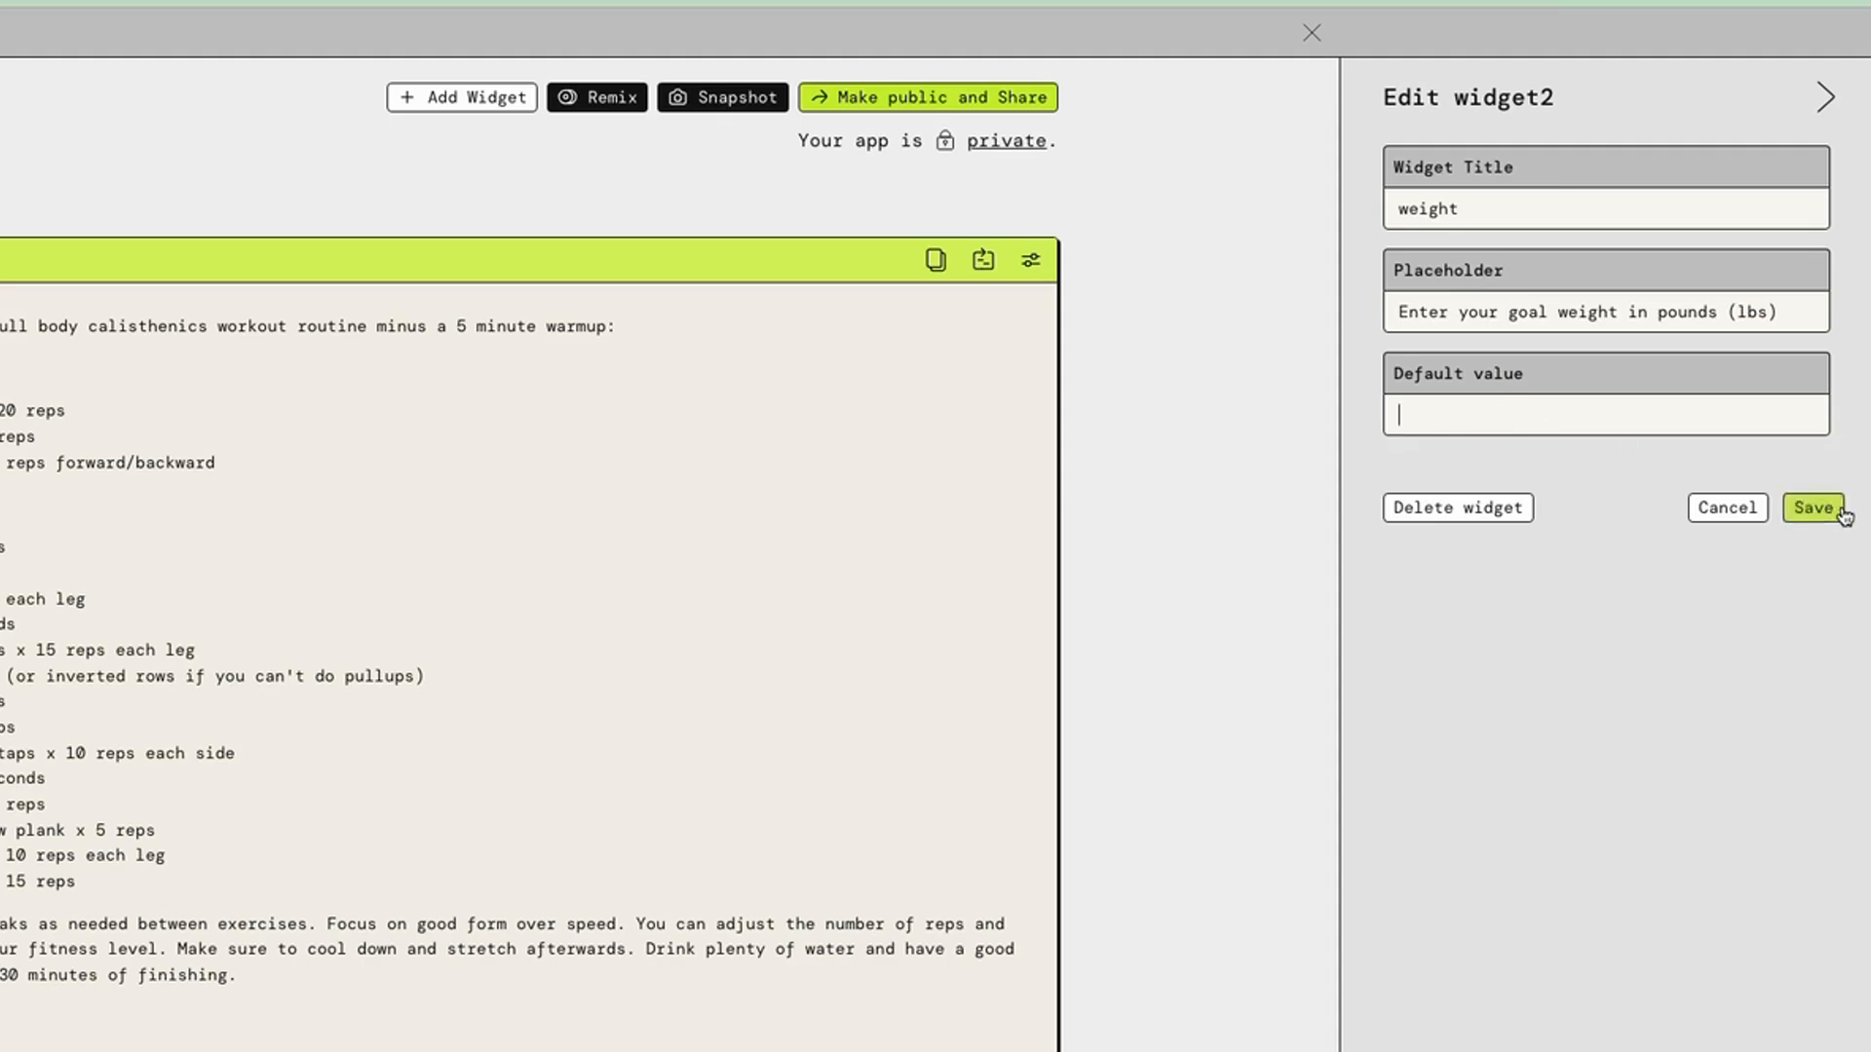
left_click(1813, 507)
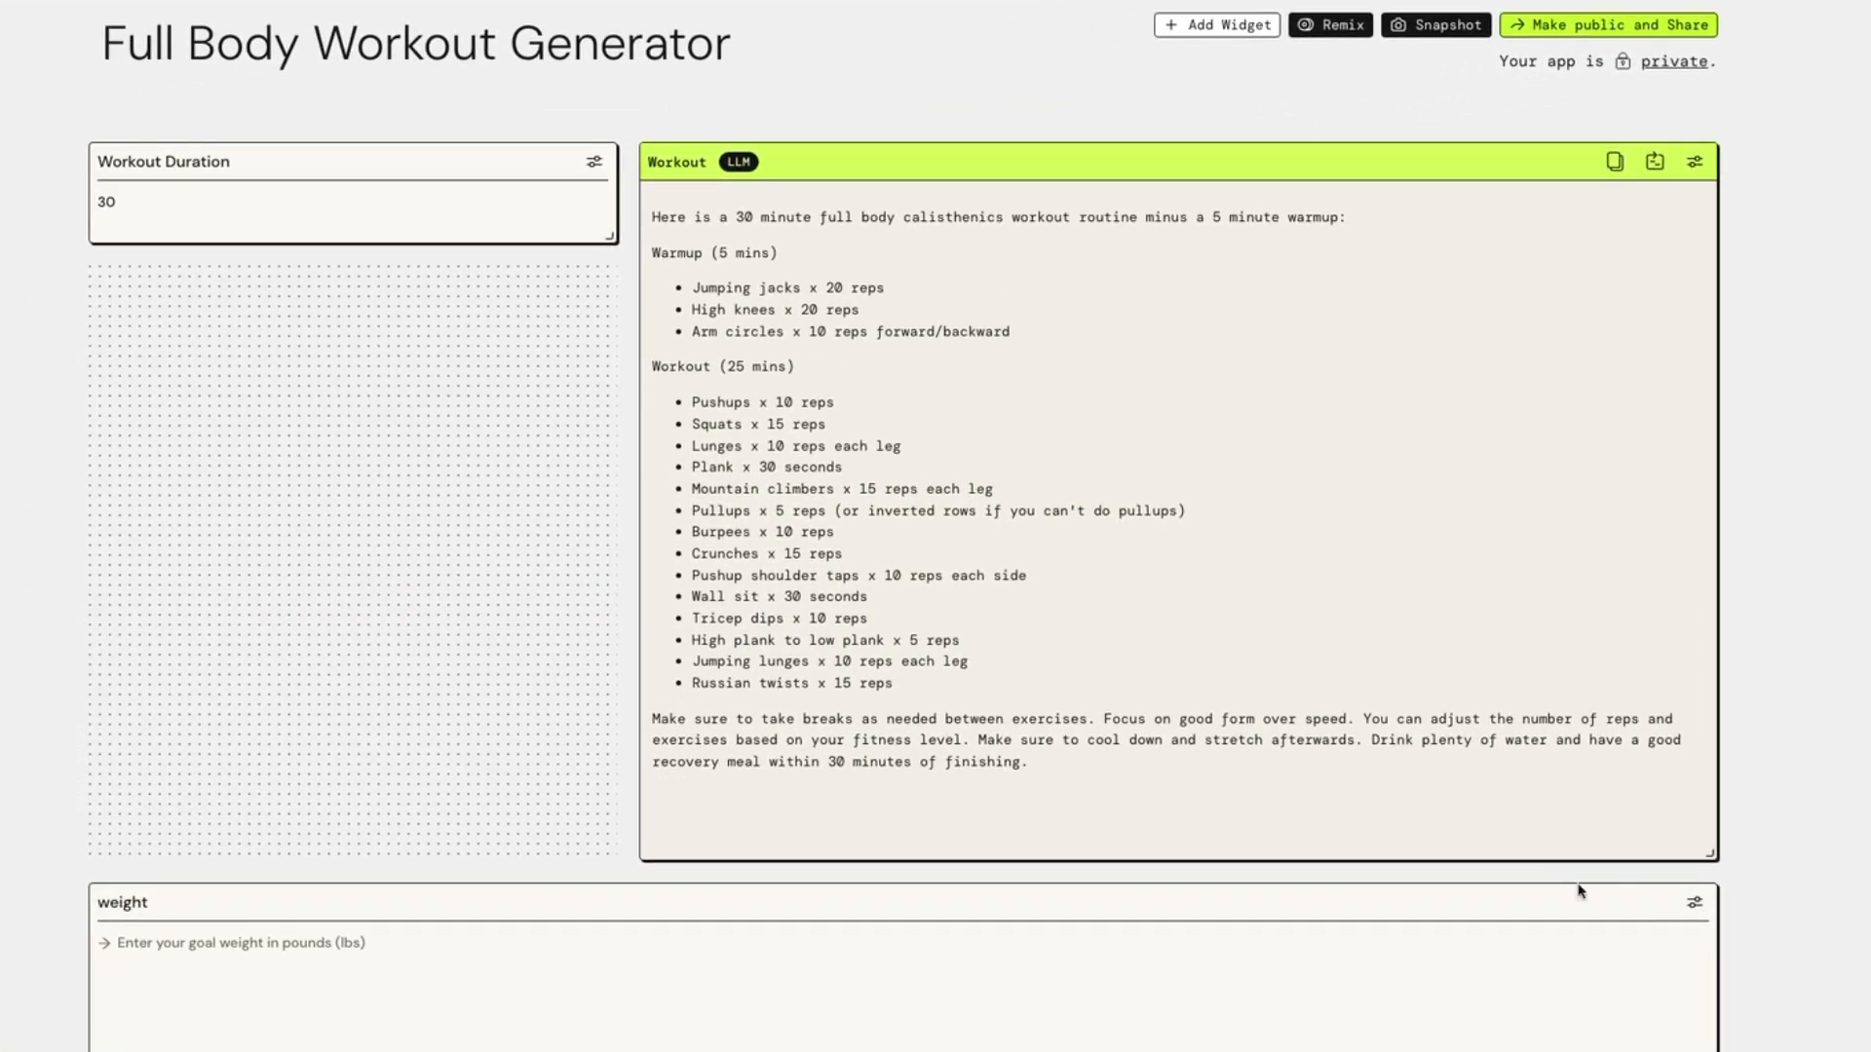
left_click_drag(1710, 1047, 608, 368)
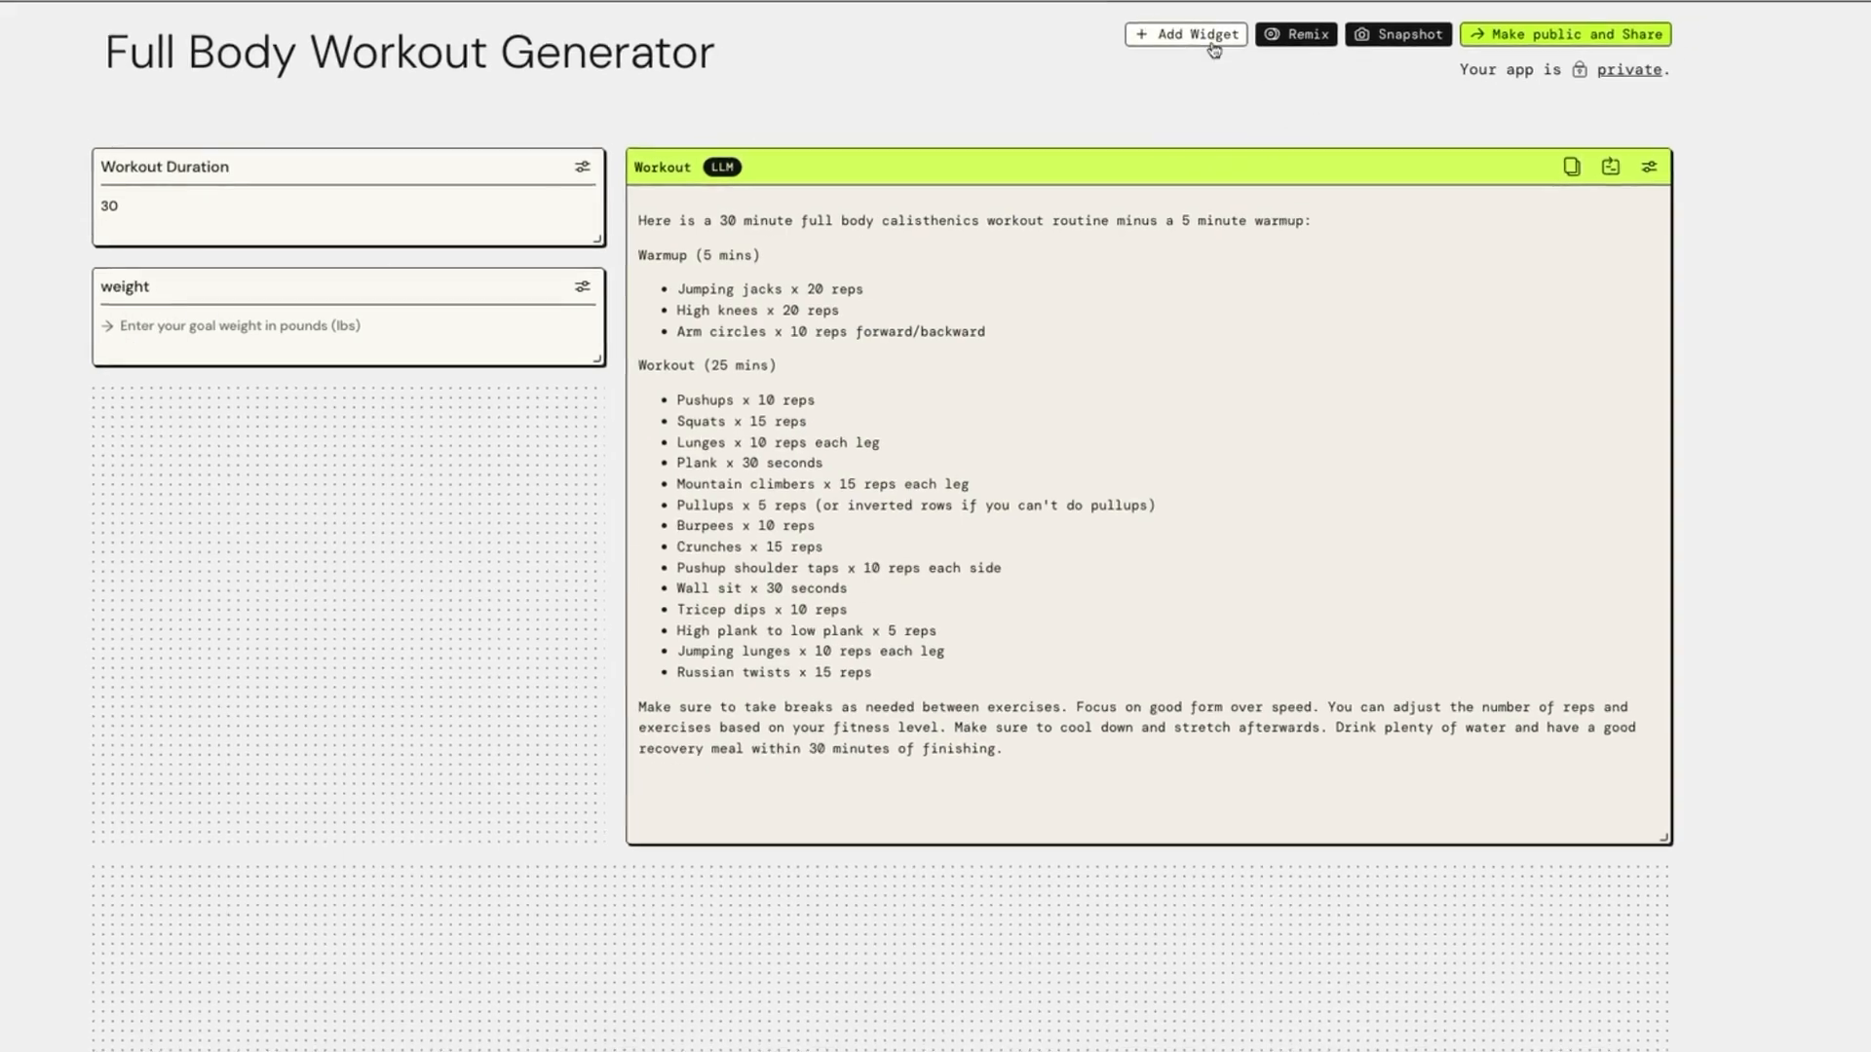
Add a Text Generation widget to the app and title it "meals"
left_click(1215, 37)
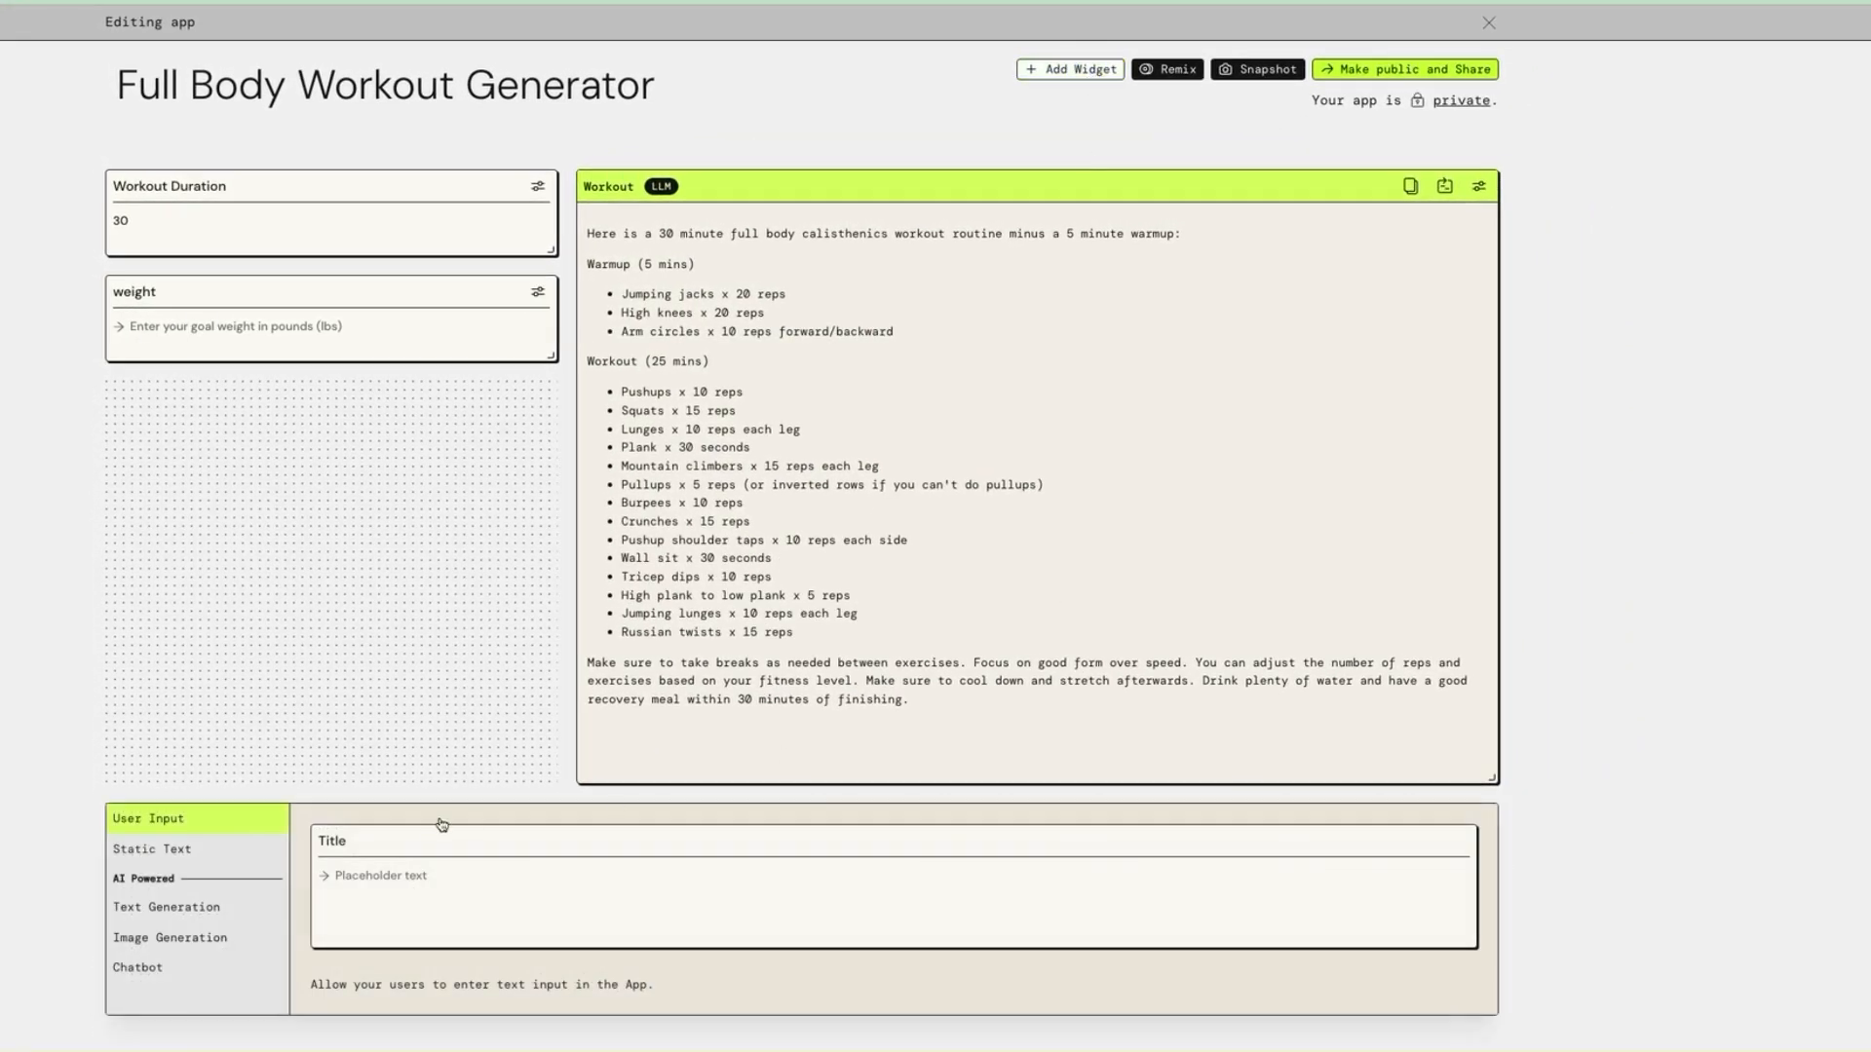
left_click(200, 907)
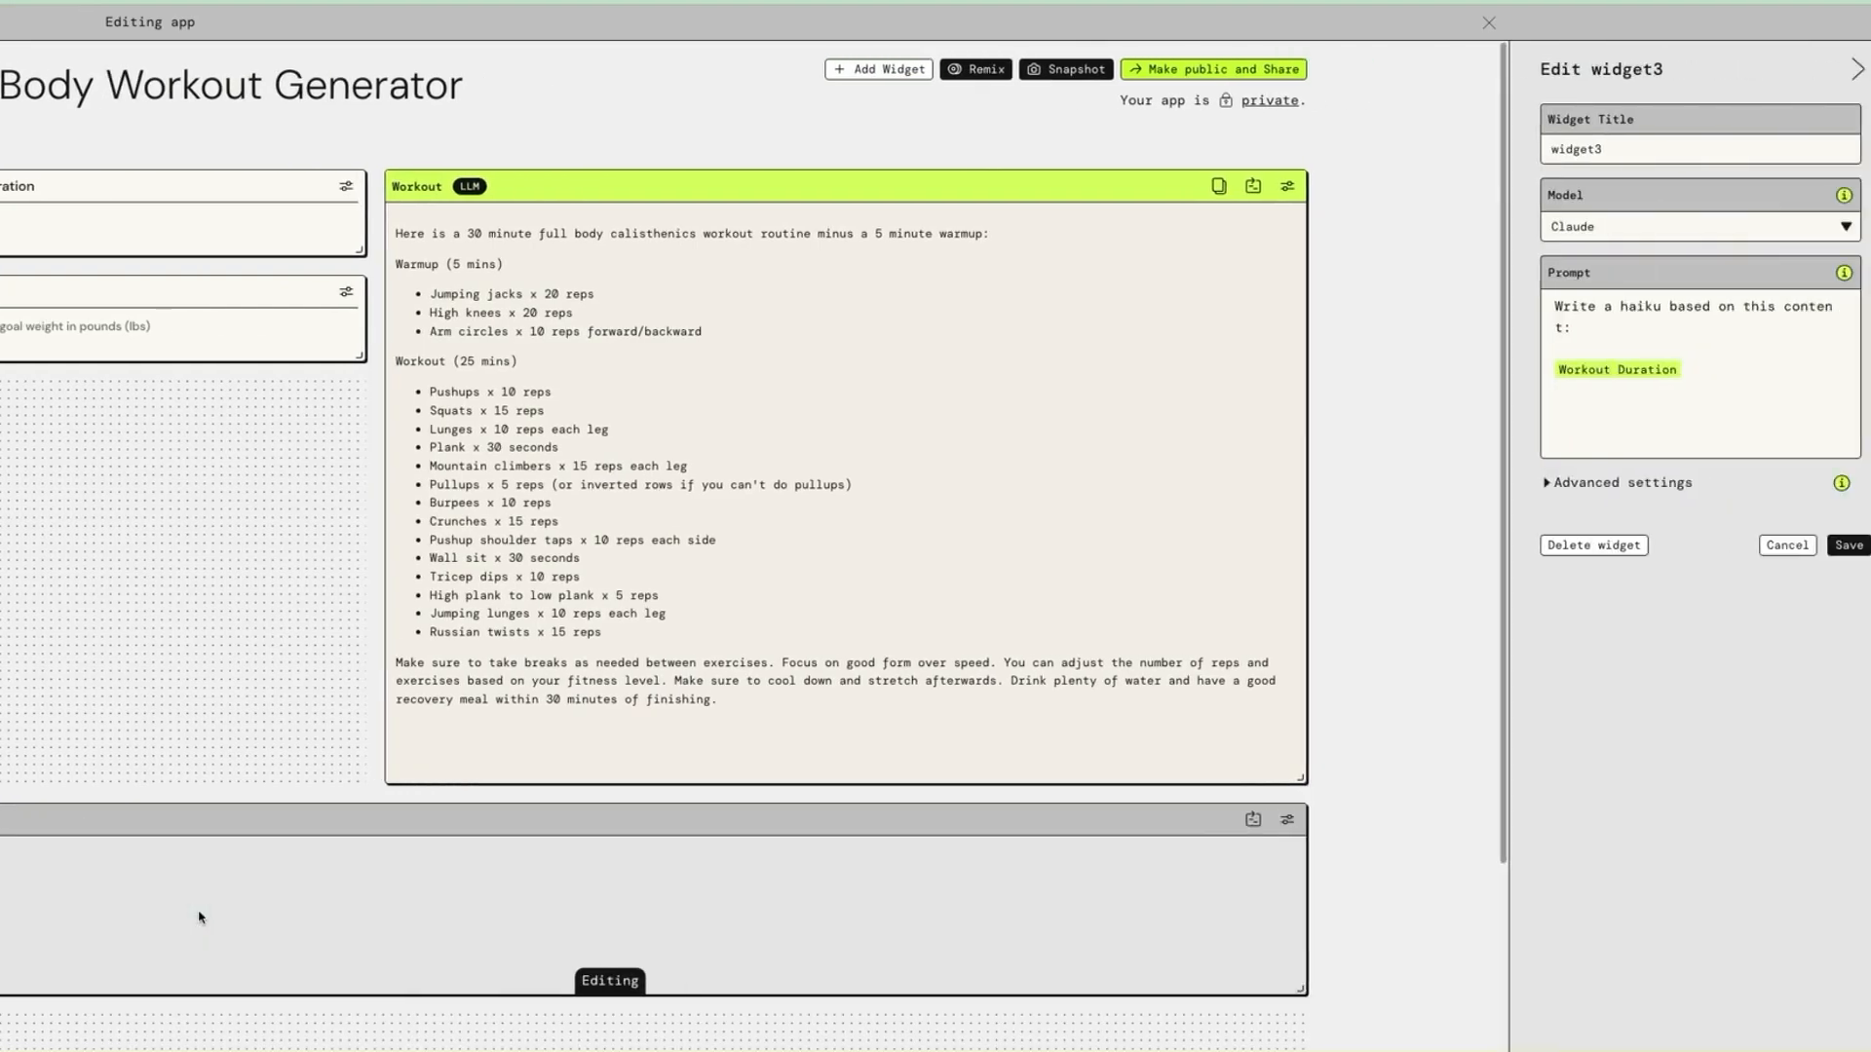
type("meals")
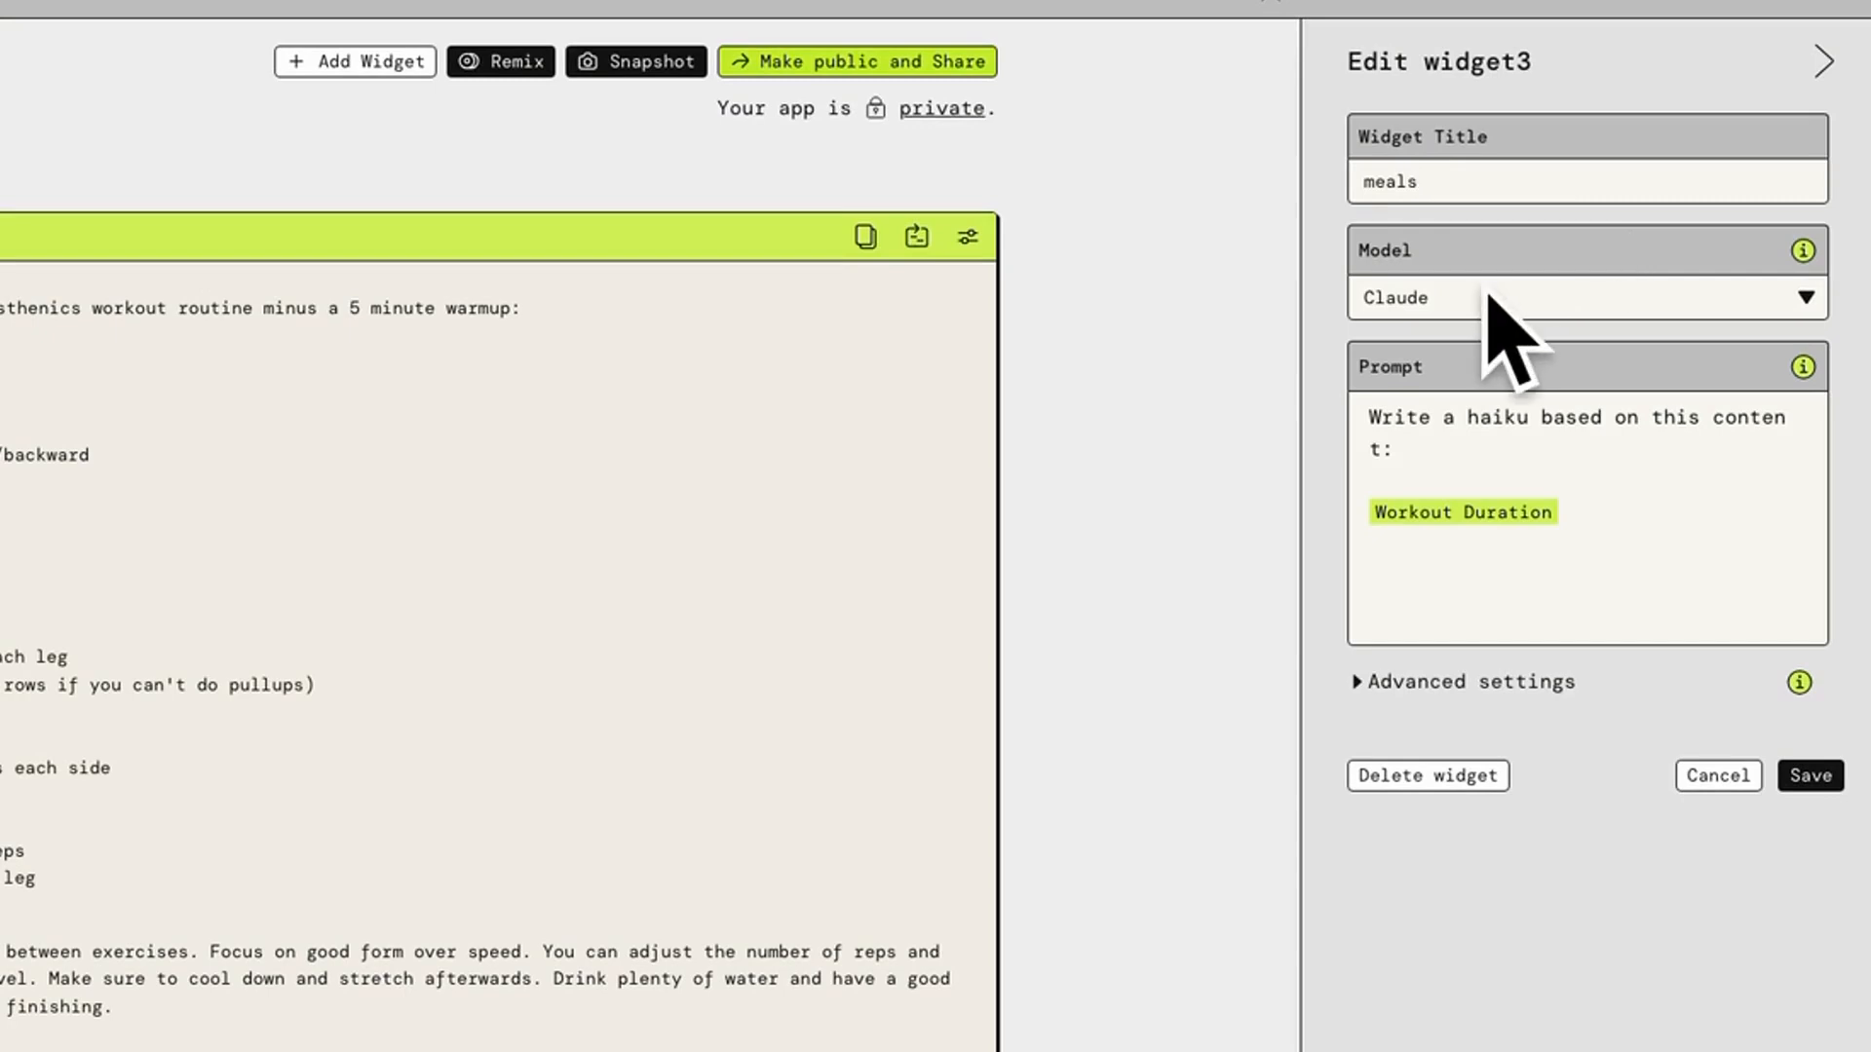
Replace the prompt with "Generate a high protein meal plan based on the number of calories required to maintain the entered weight in" plus a weight widget reference
left_click_drag(1572, 517, 1373, 408)
key("BackSpace")
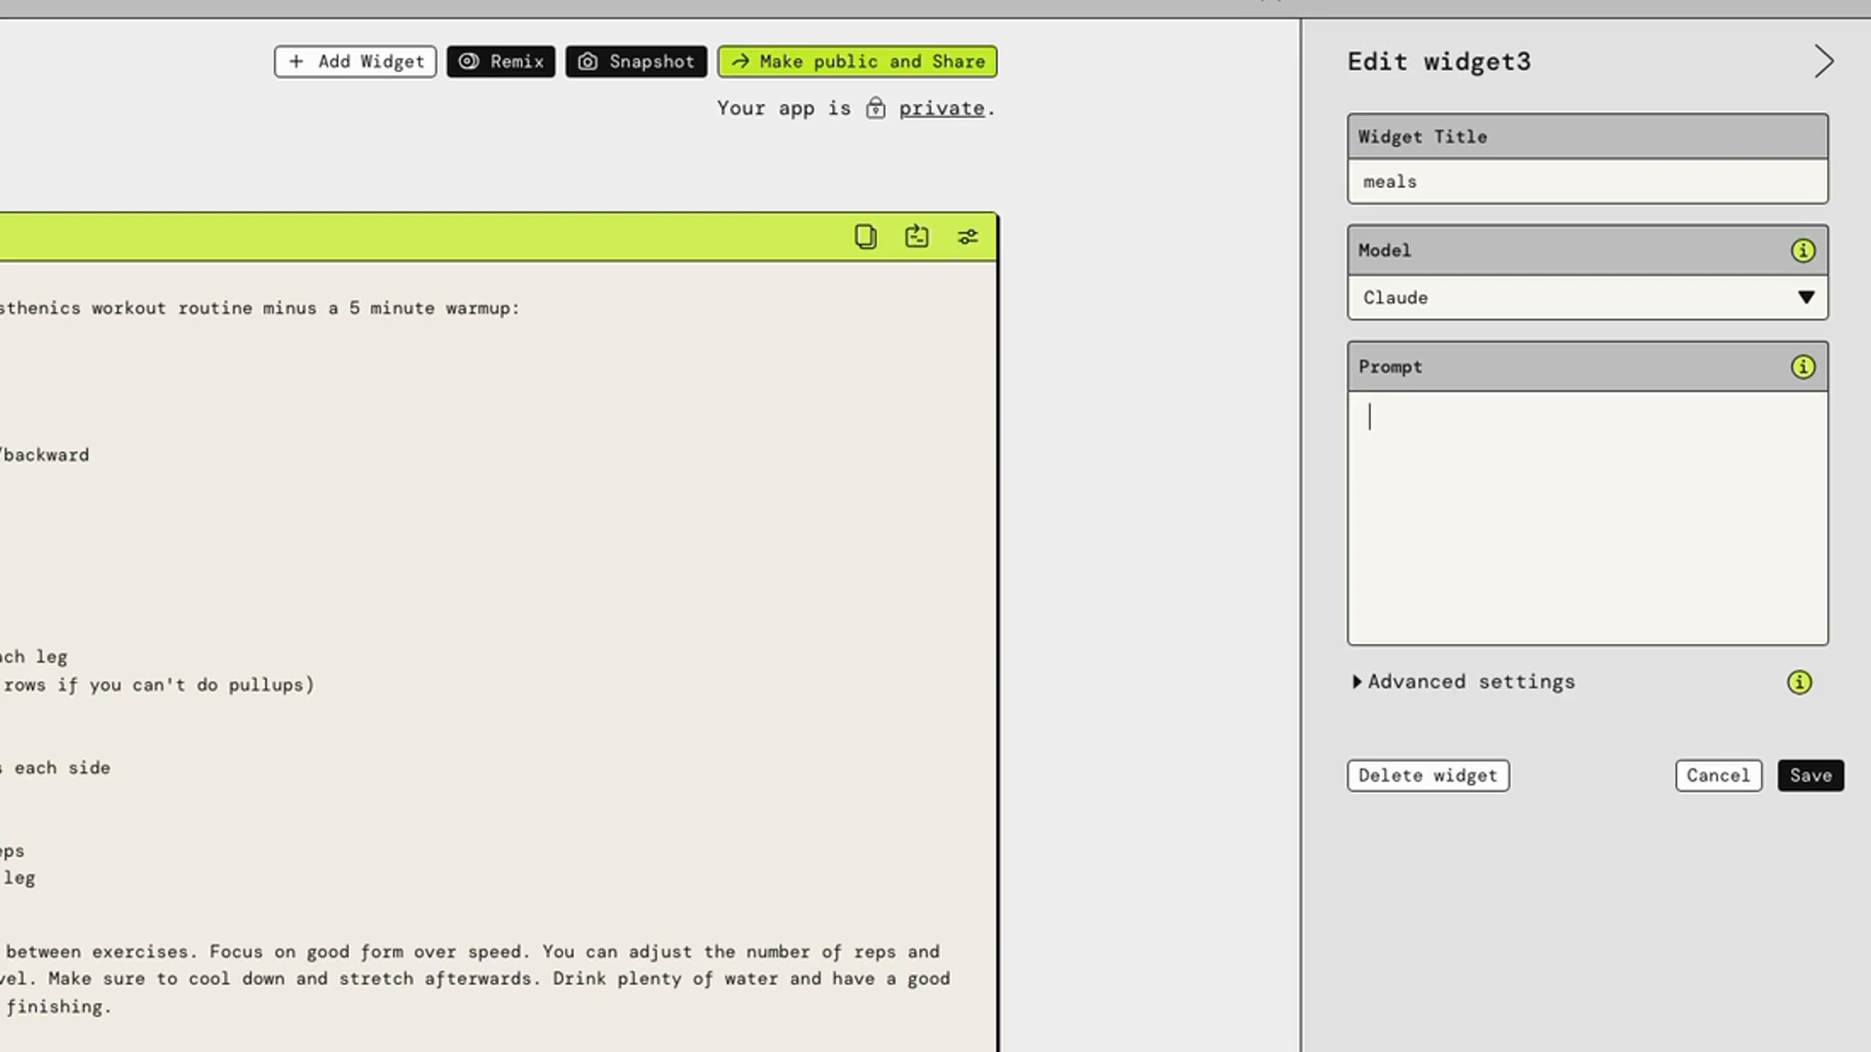
type("Genera")
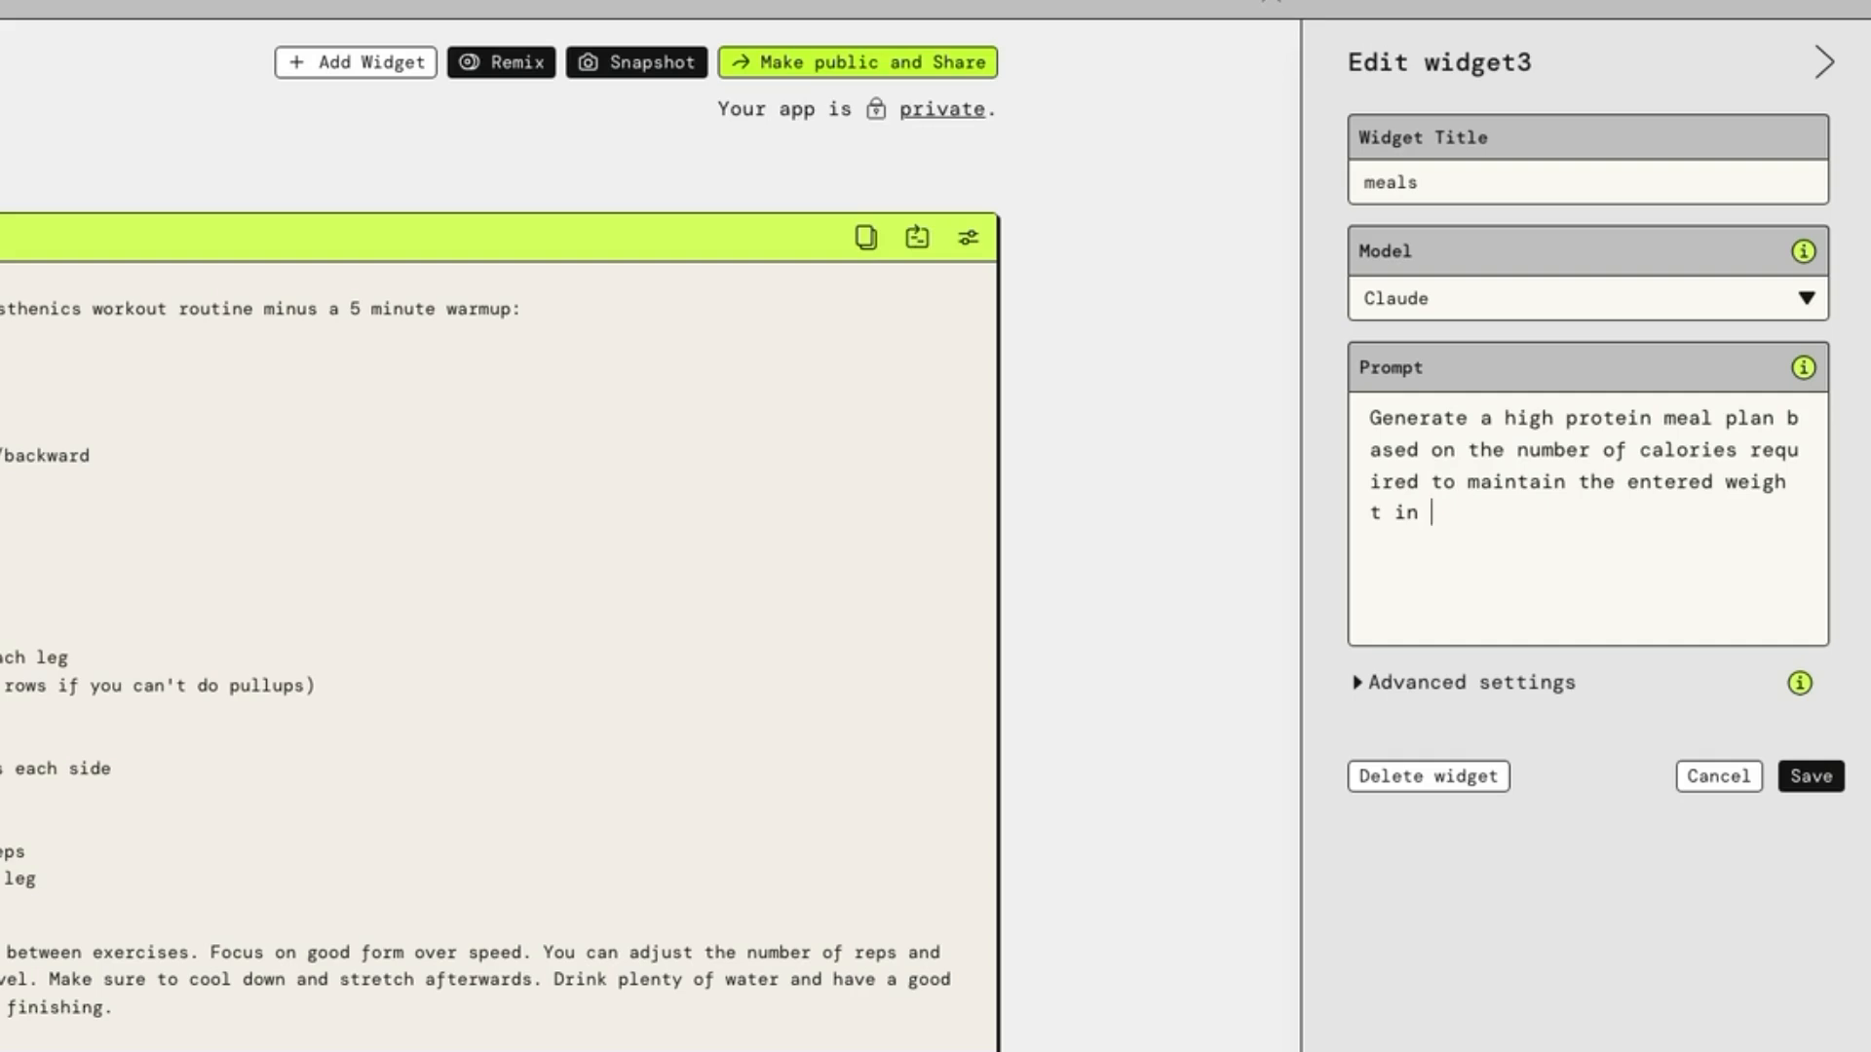
type("@")
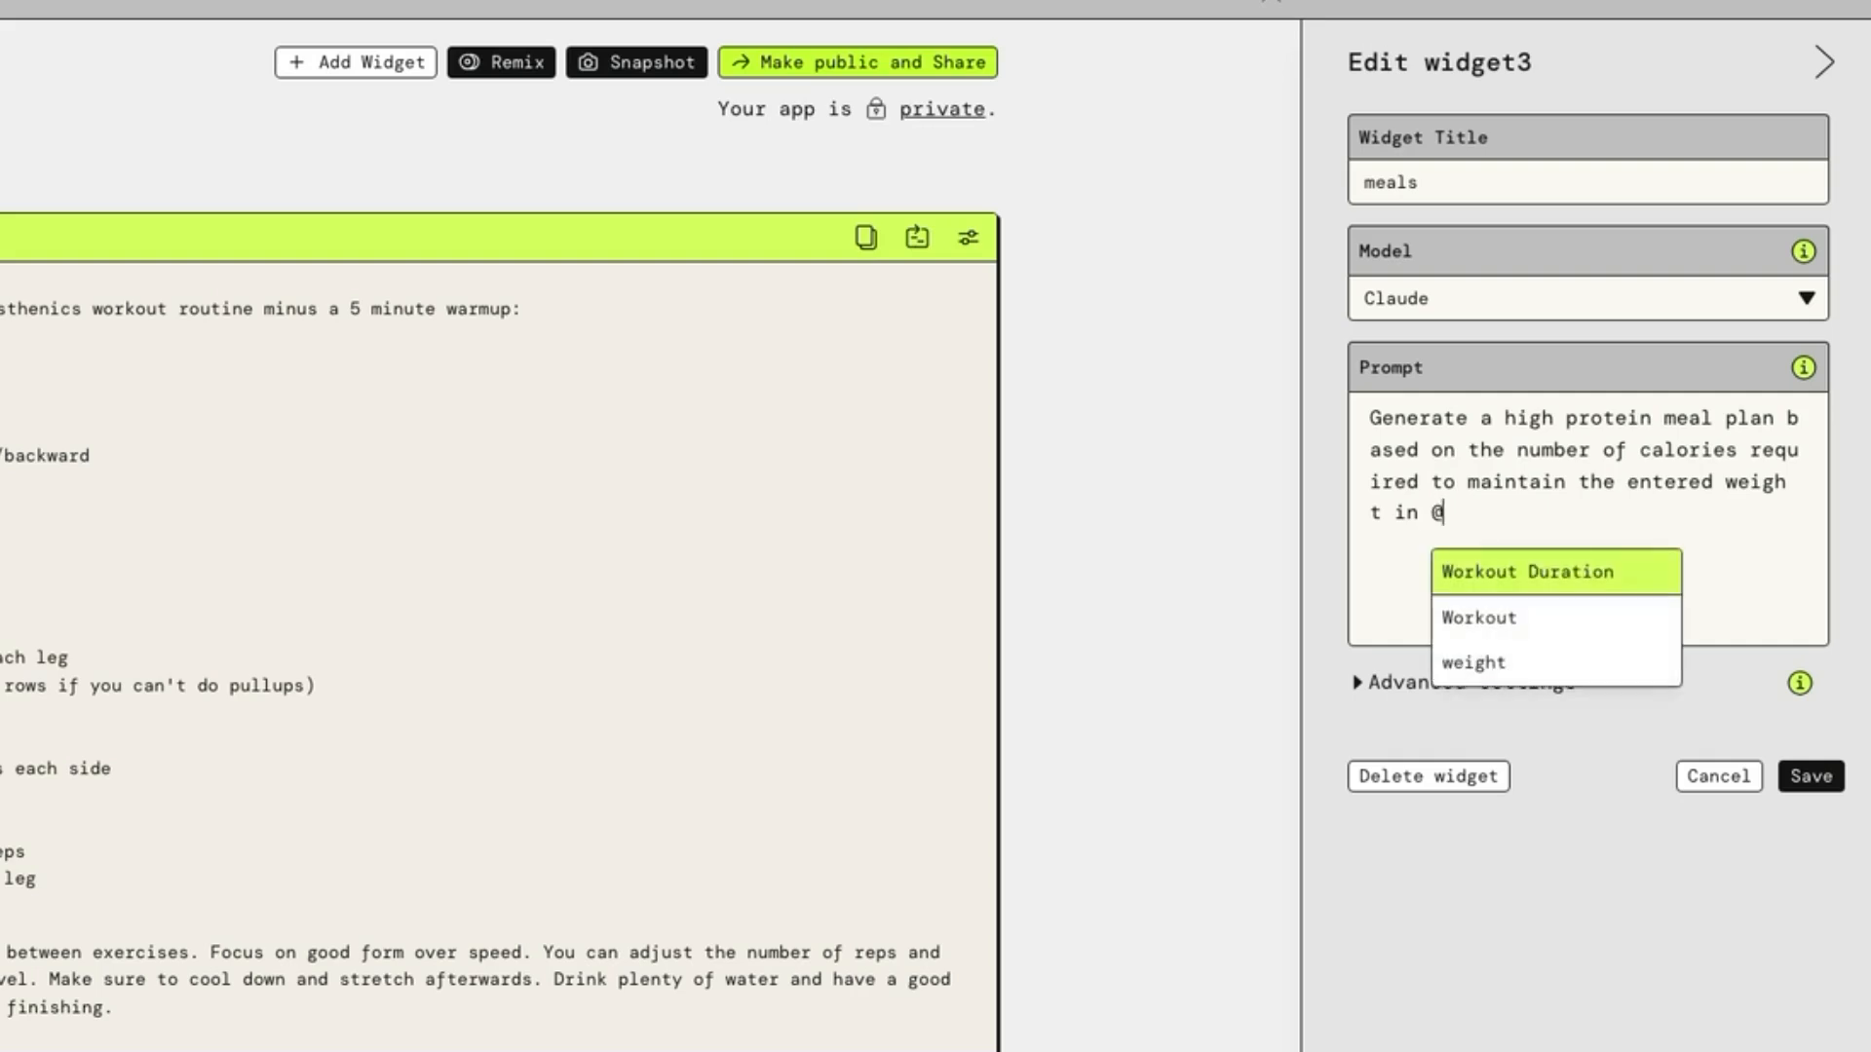
key("Down")
key("Down")
key("Return")
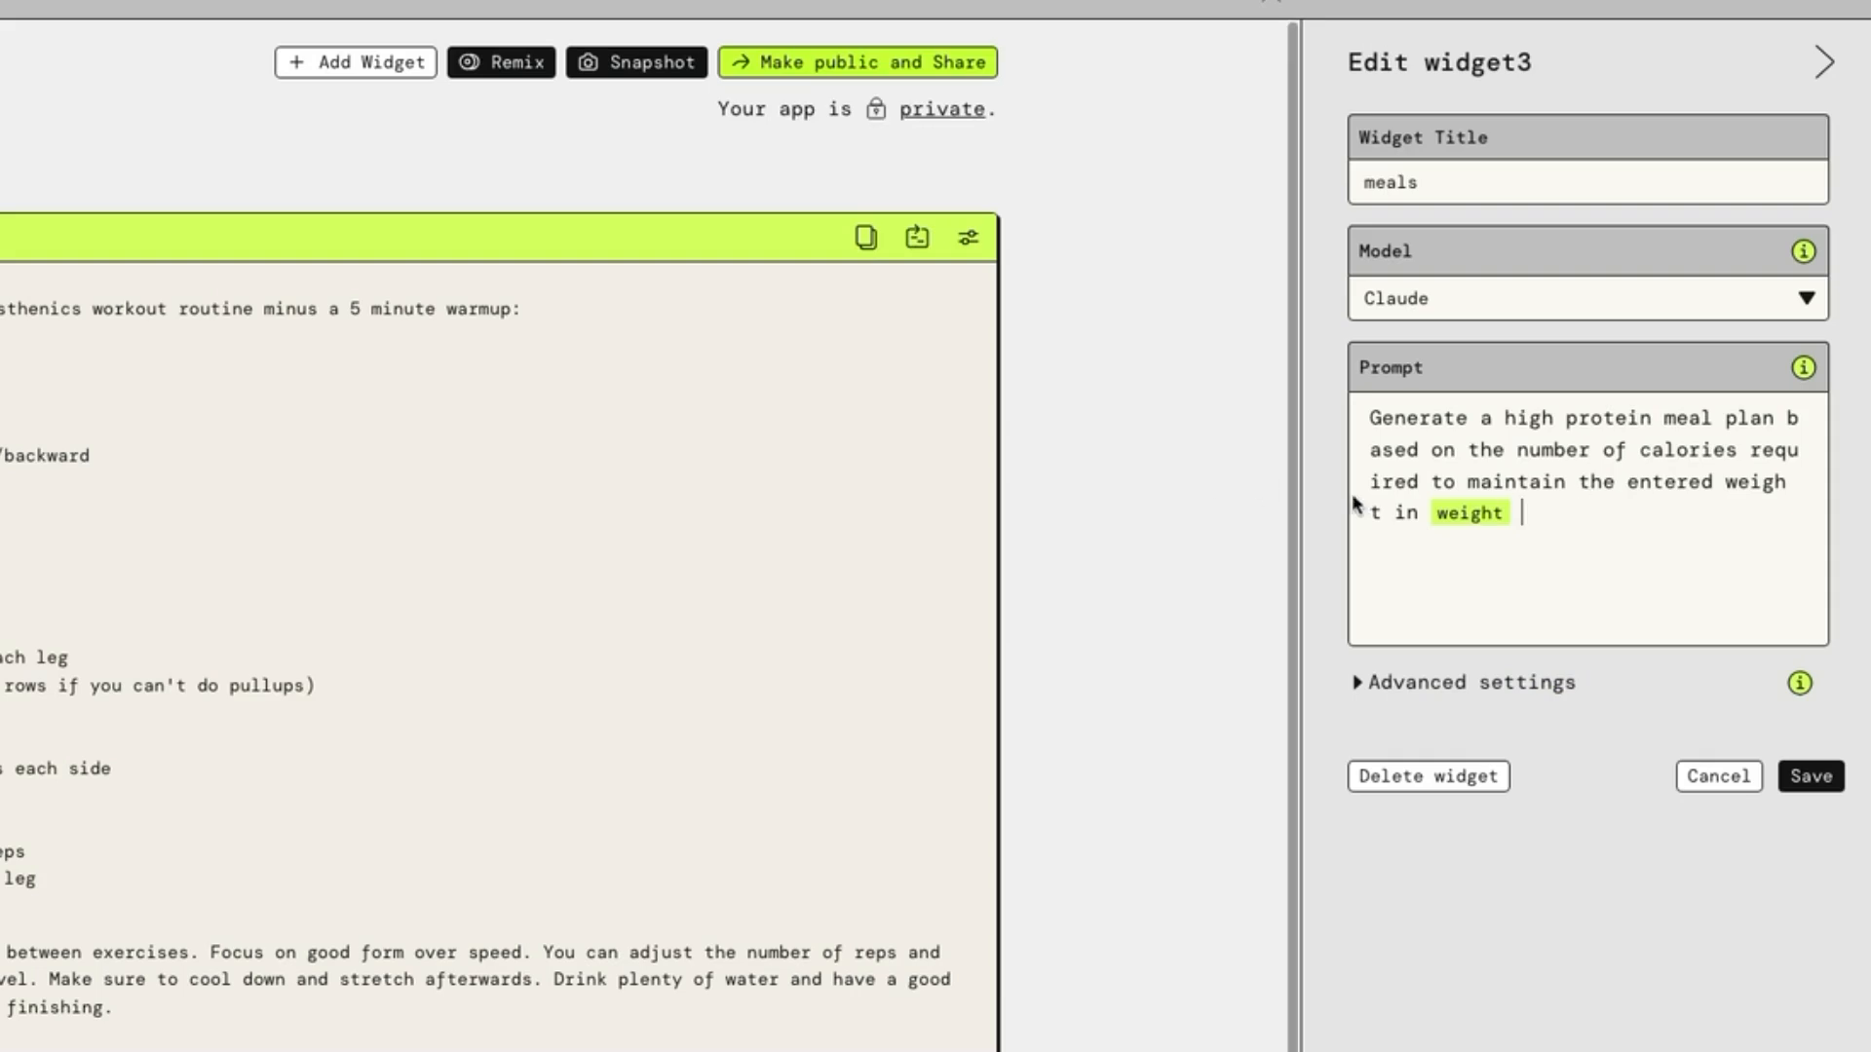
Set the meals widget's temperature to 0.5, save it, and resize it to fit the column below the weight widget
left_click(1526, 683)
left_click(1584, 783)
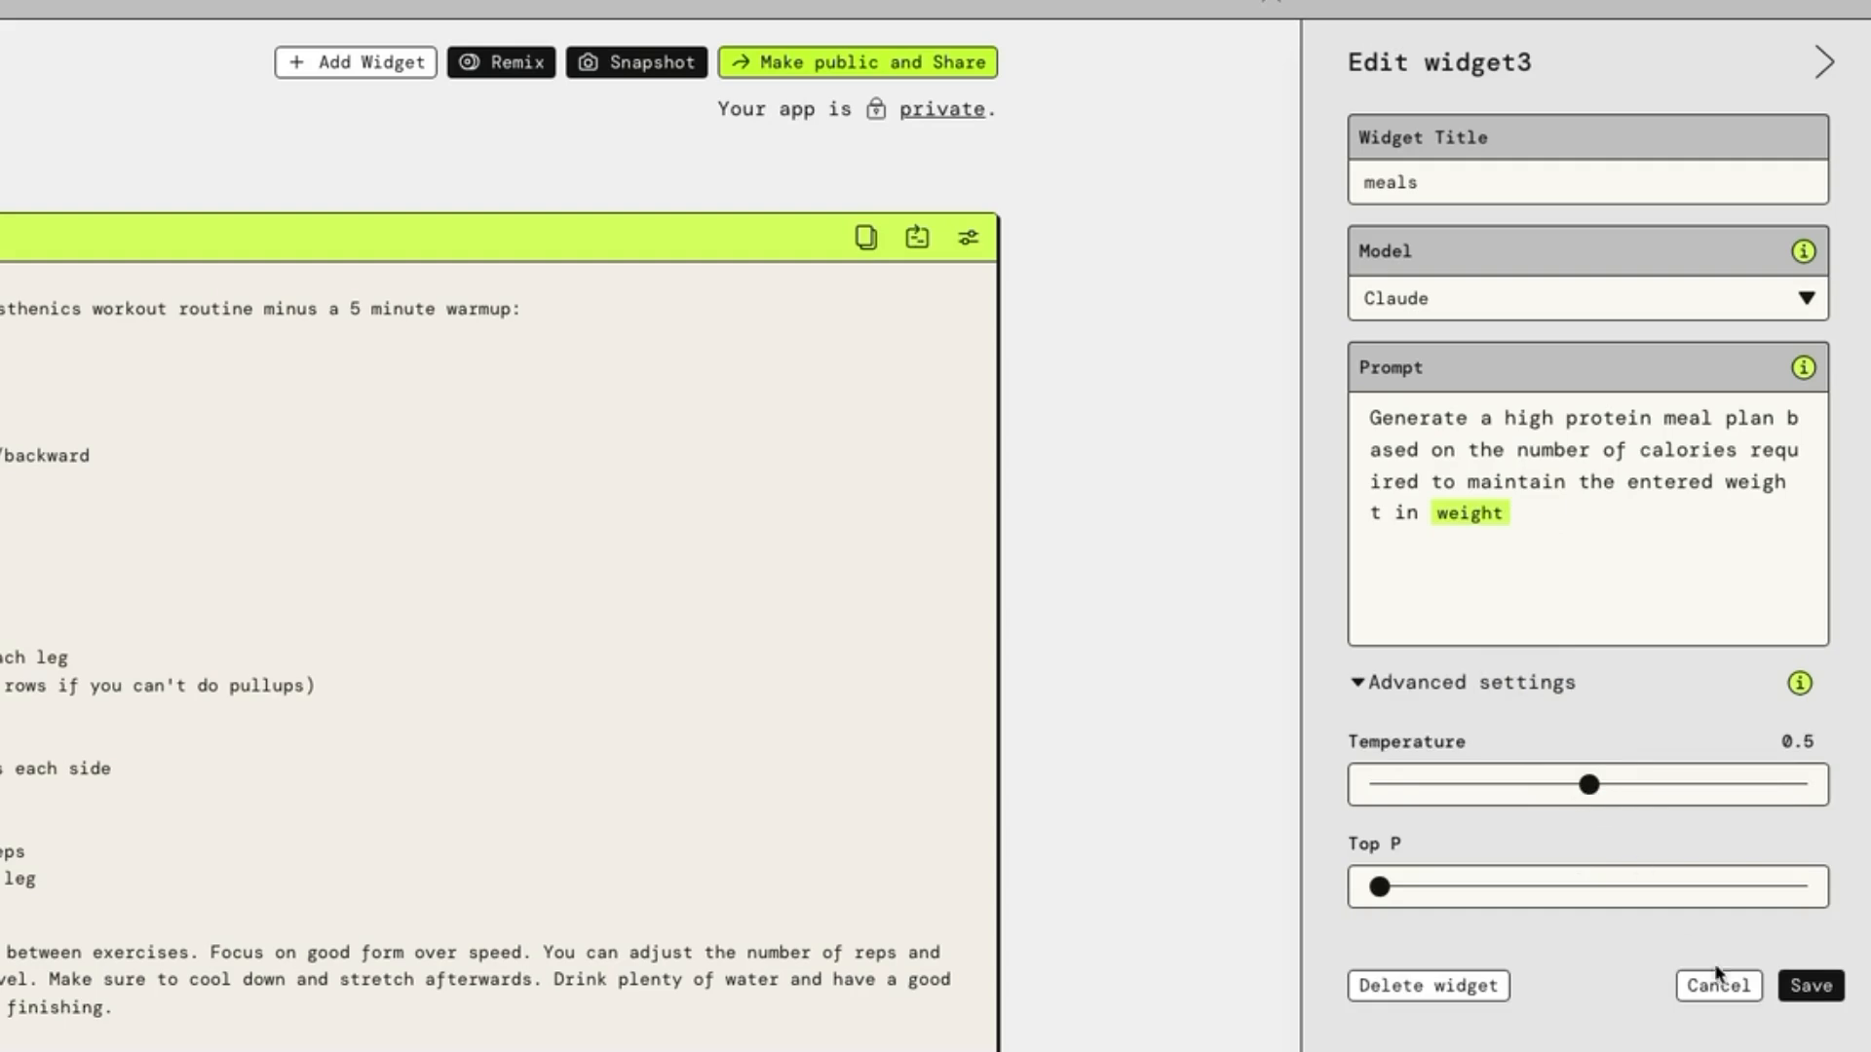
left_click(1811, 986)
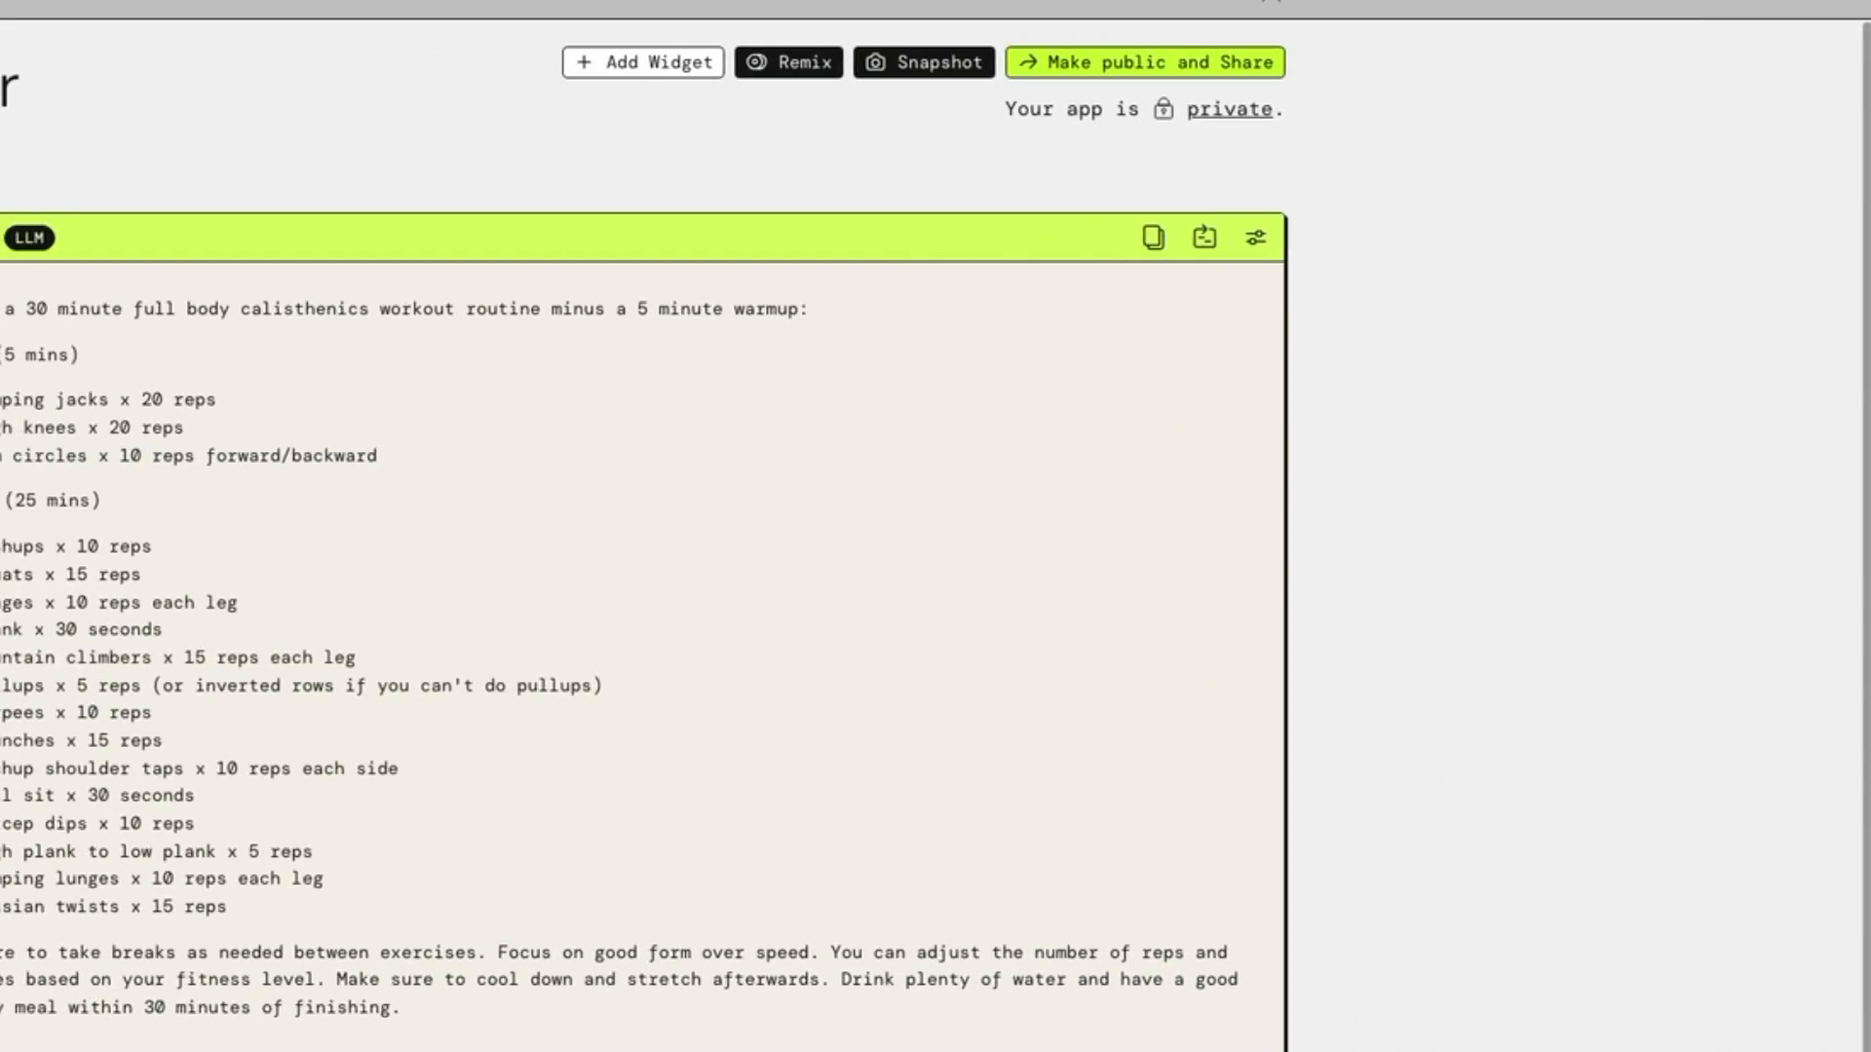
left_click_drag(1479, 1011, 503, 1033)
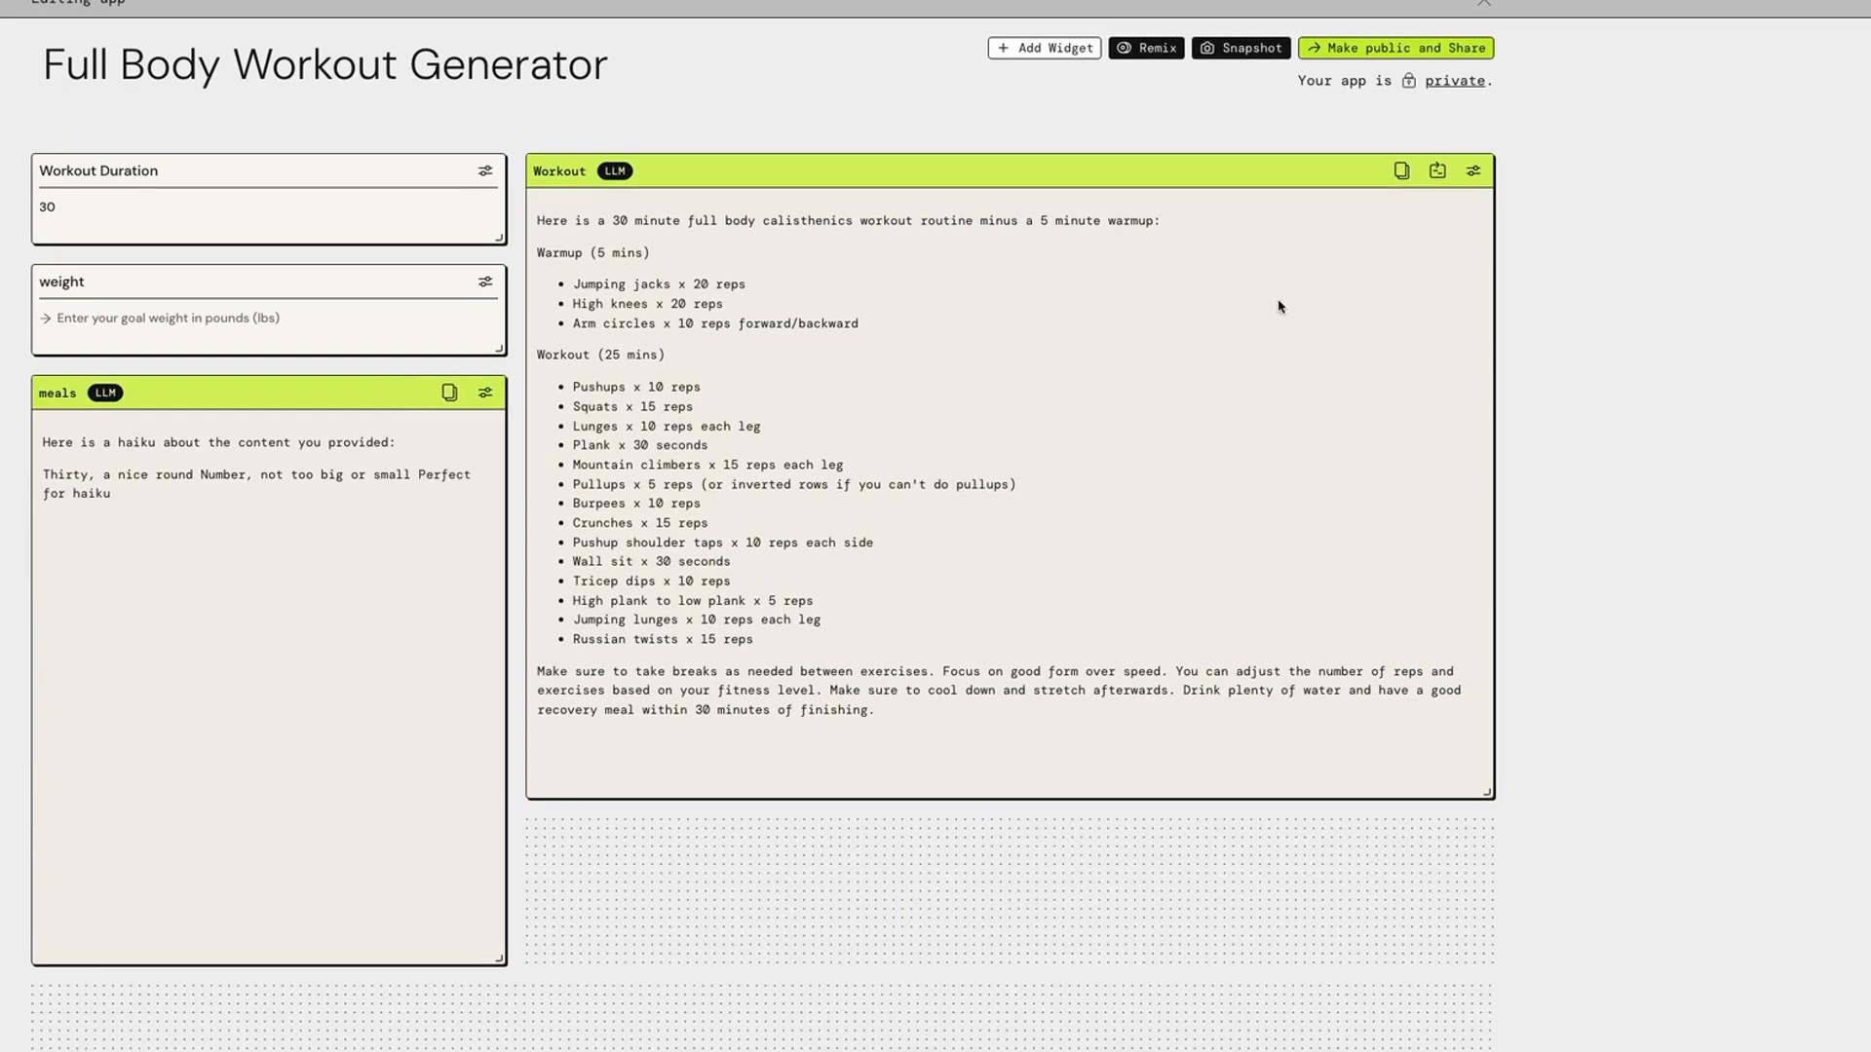
Leave editing mode and try the app with a workout duration of 45 and a weight of 190
left_click(1491, 6)
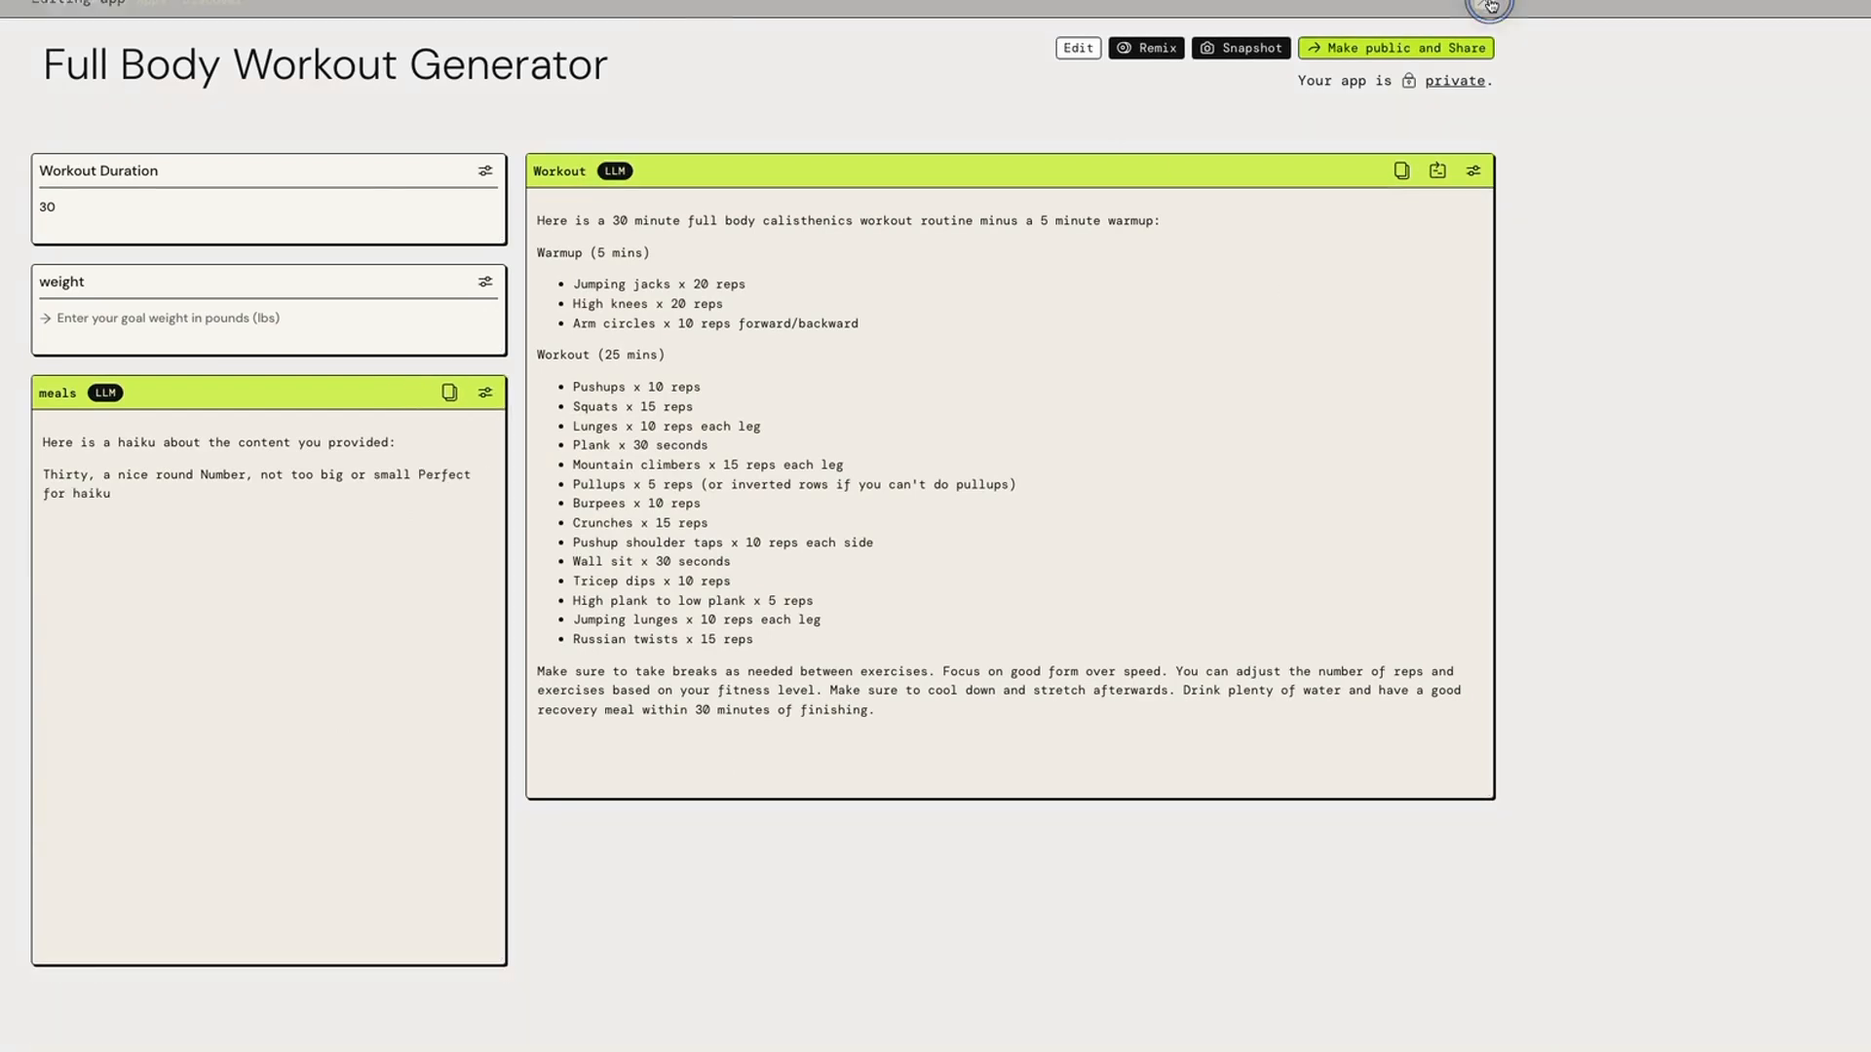
double_click(356, 207)
type("45")
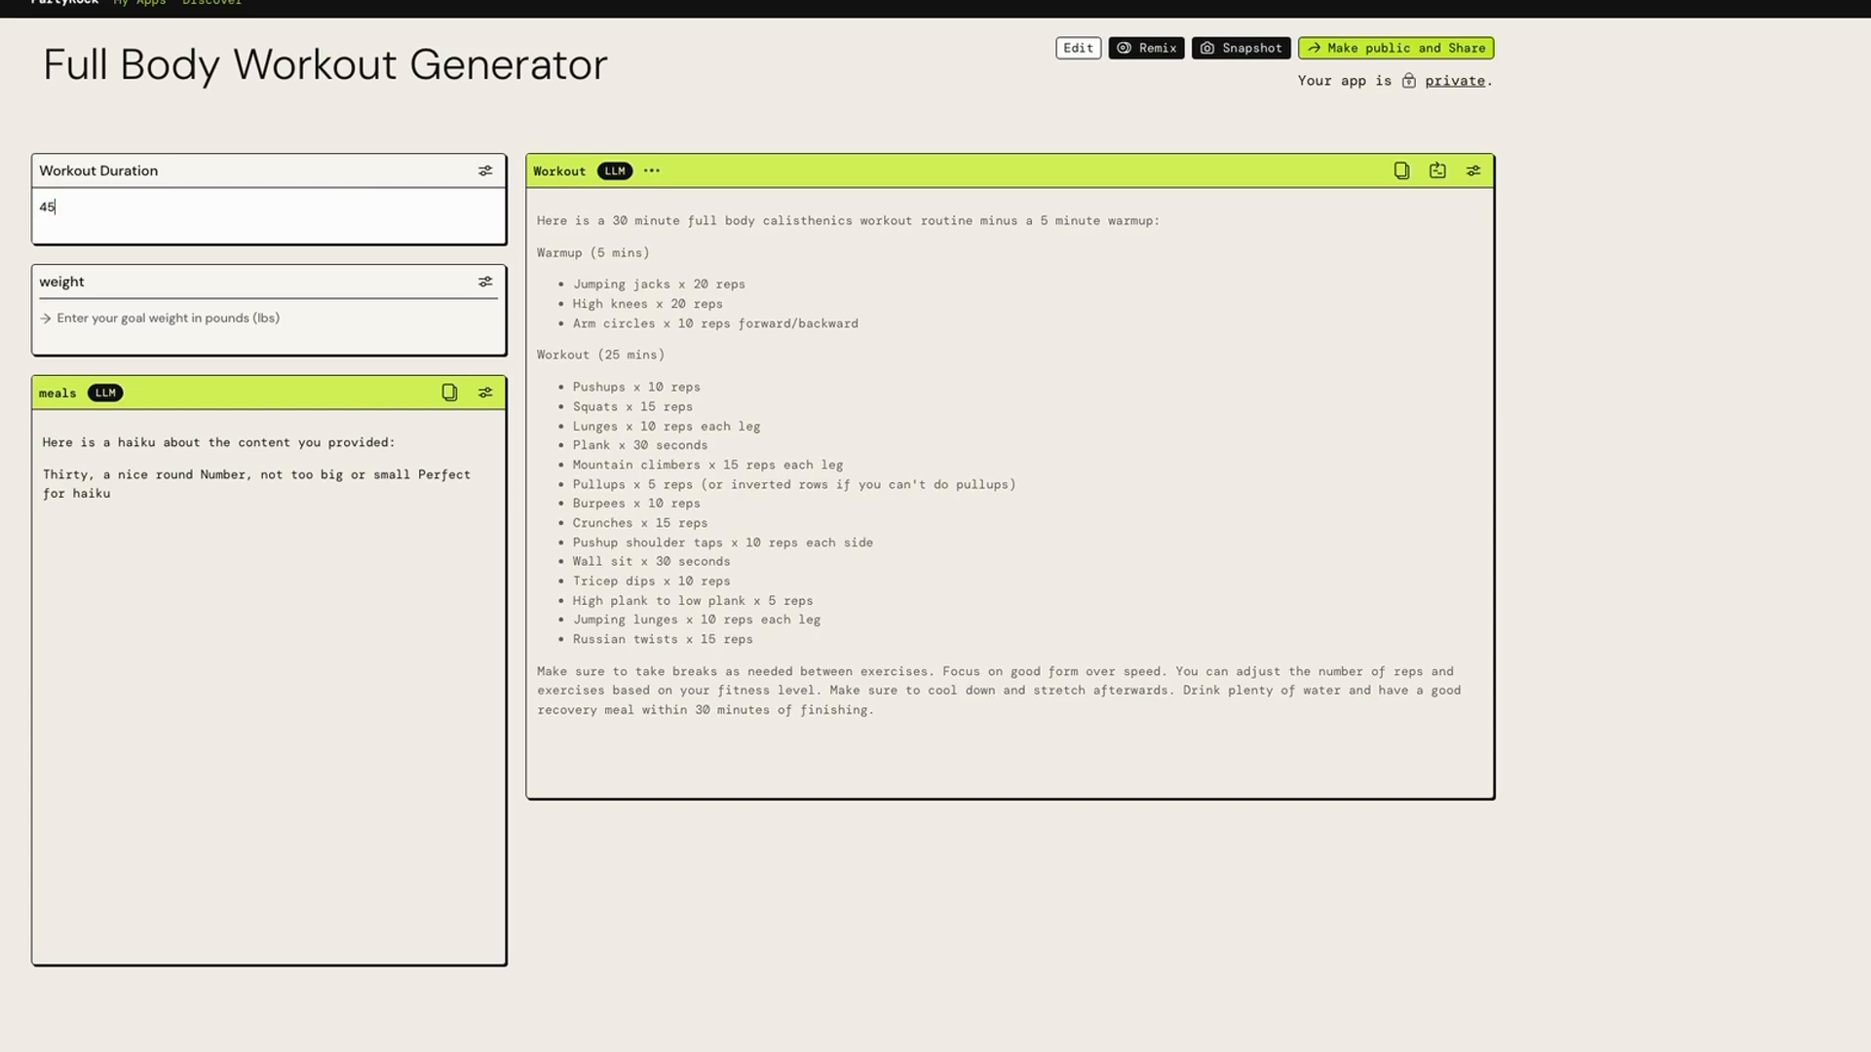
left_click(377, 313)
type("190")
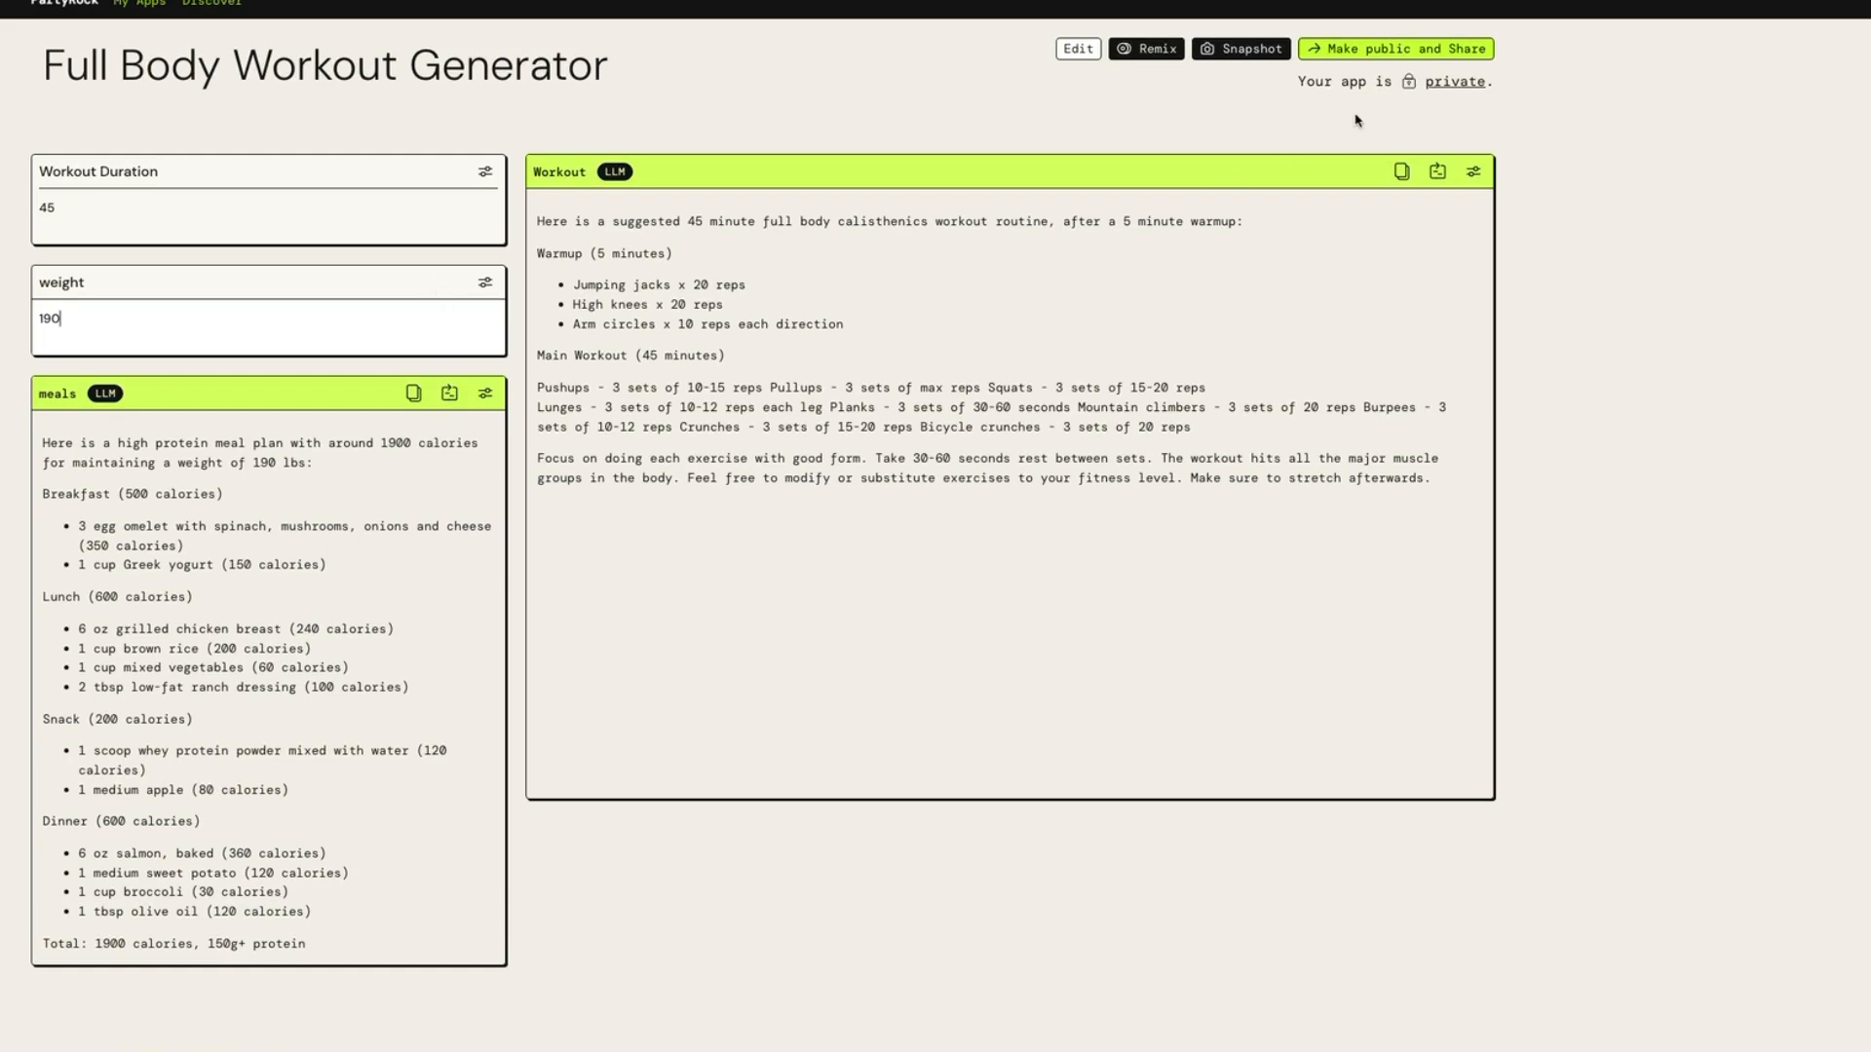
Make the app public, copy its share link, and close the sharing dialog
left_click(1384, 59)
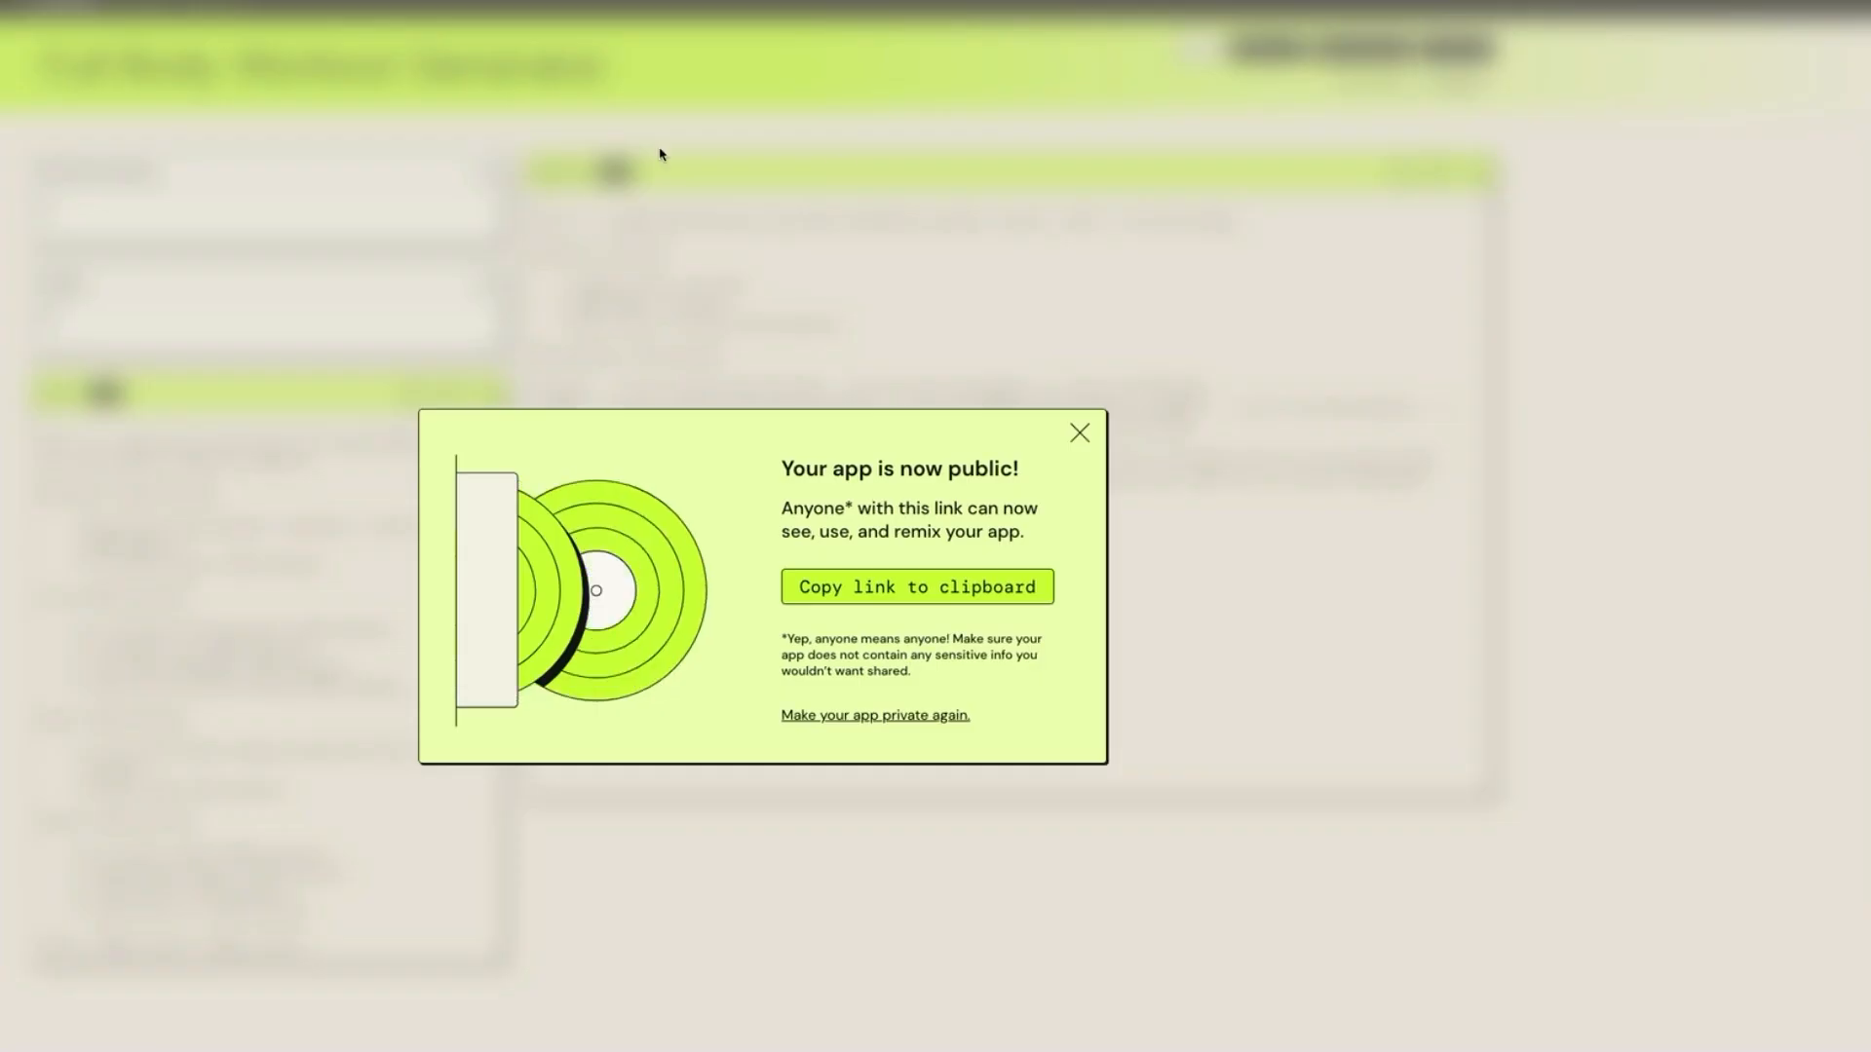
left_click(883, 589)
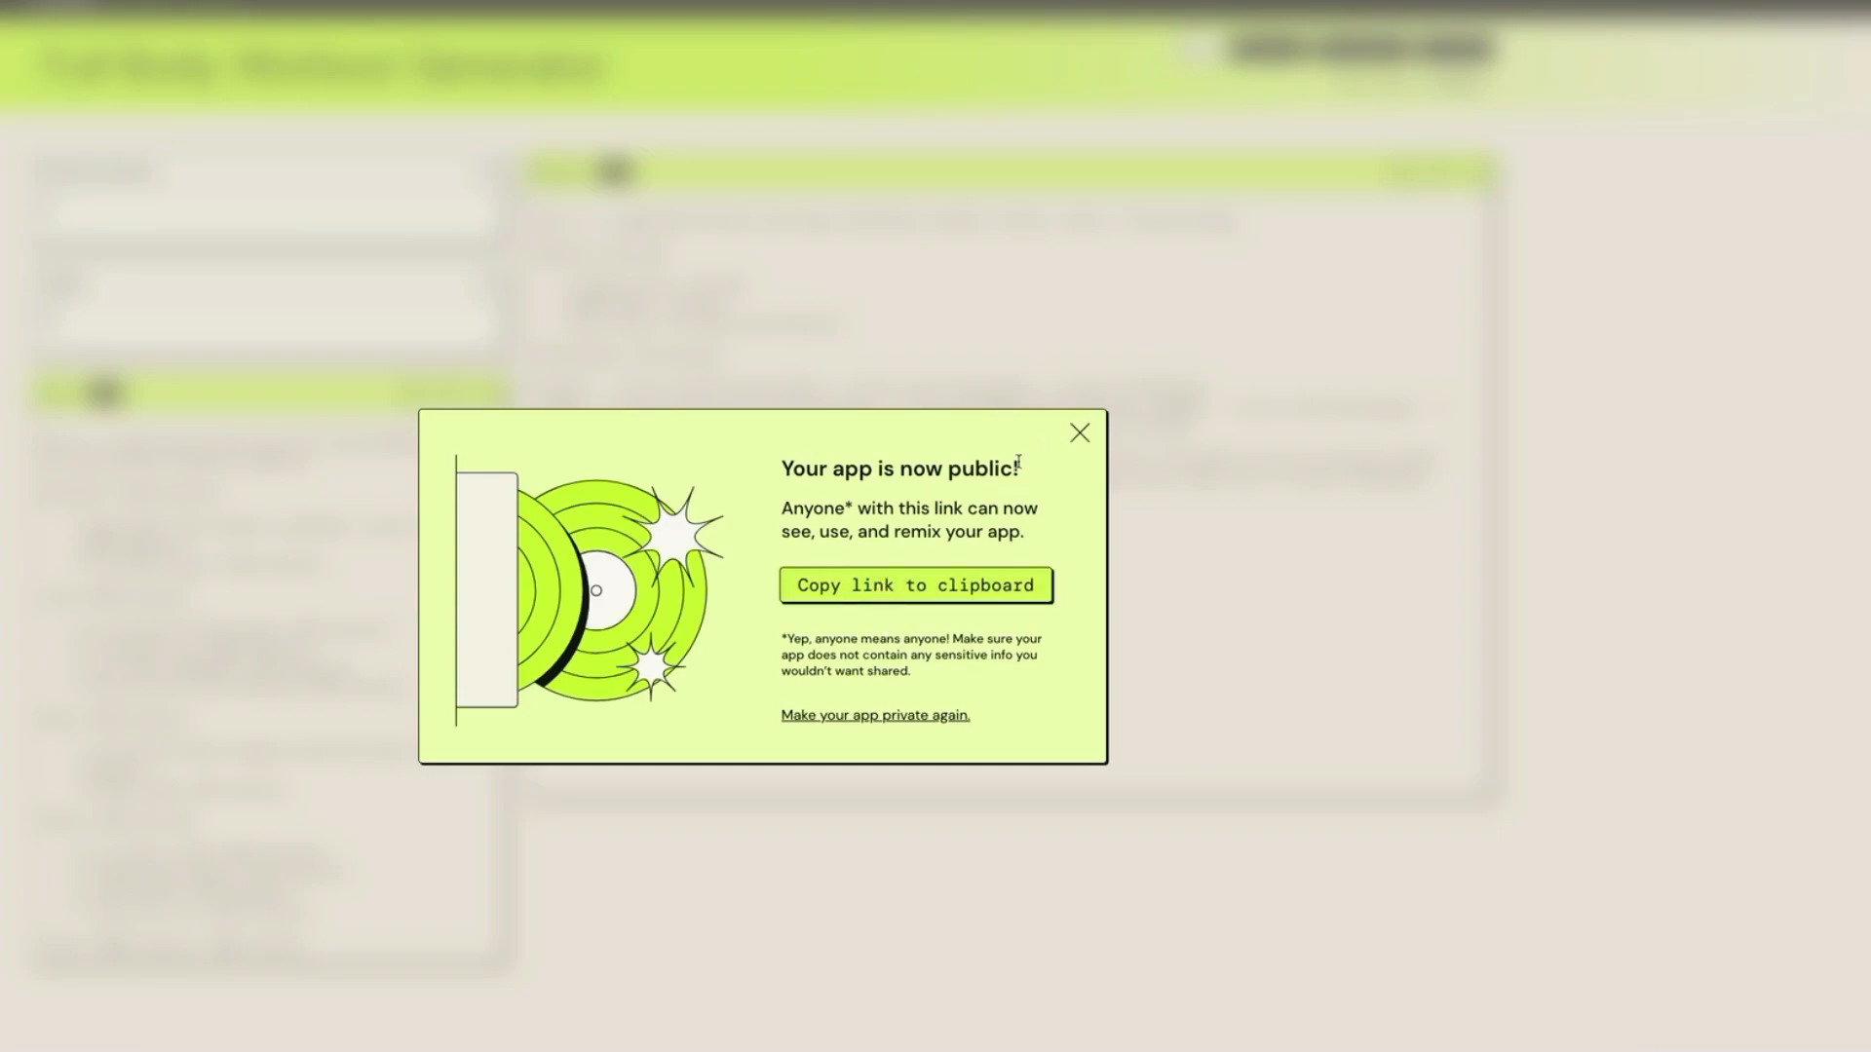
left_click(1081, 440)
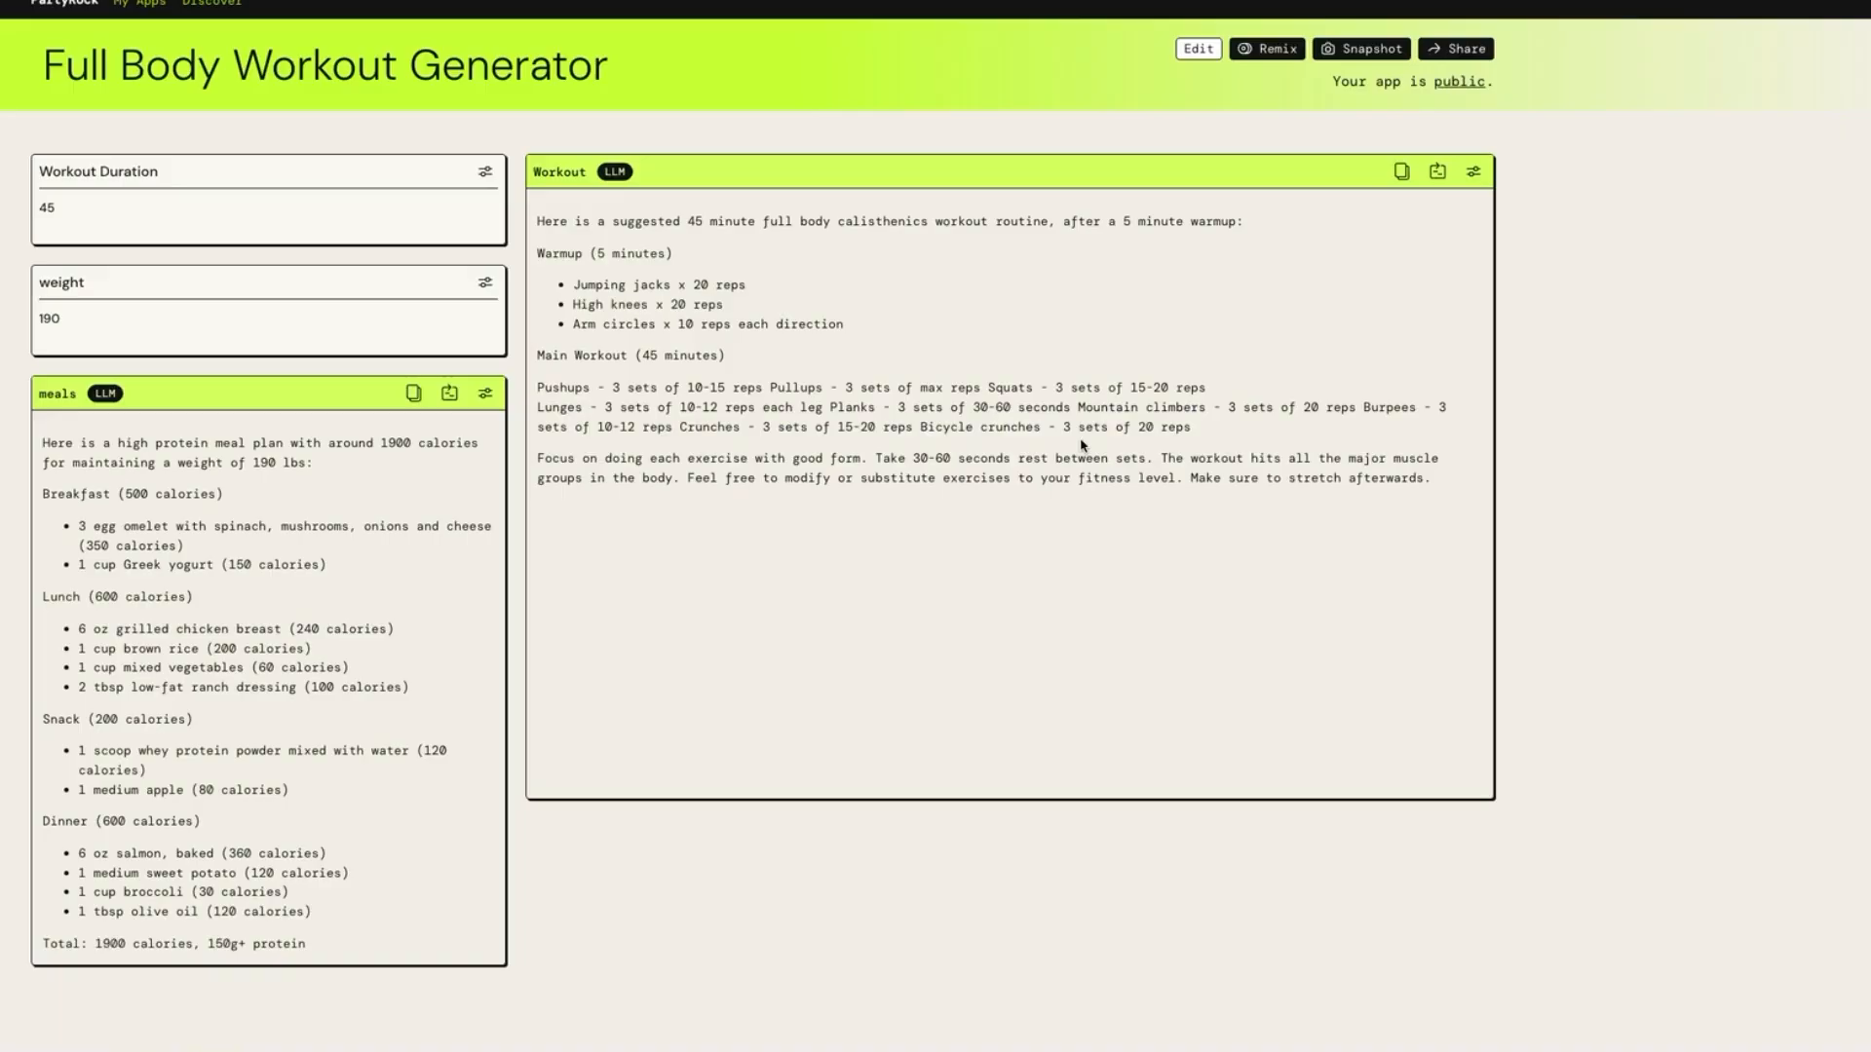